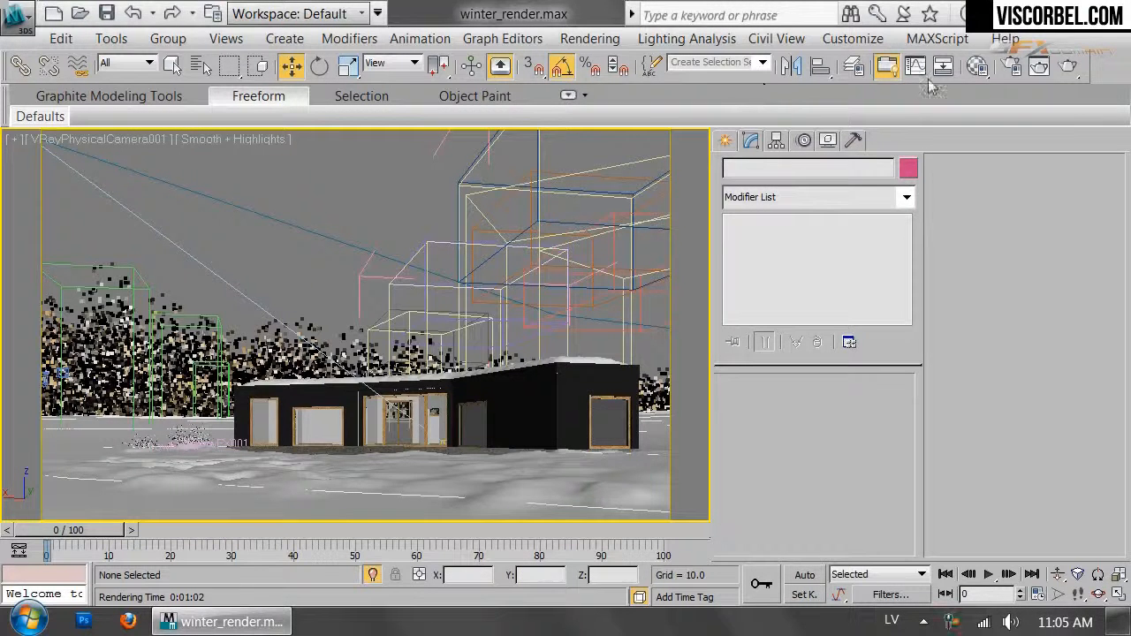
click(1012, 65)
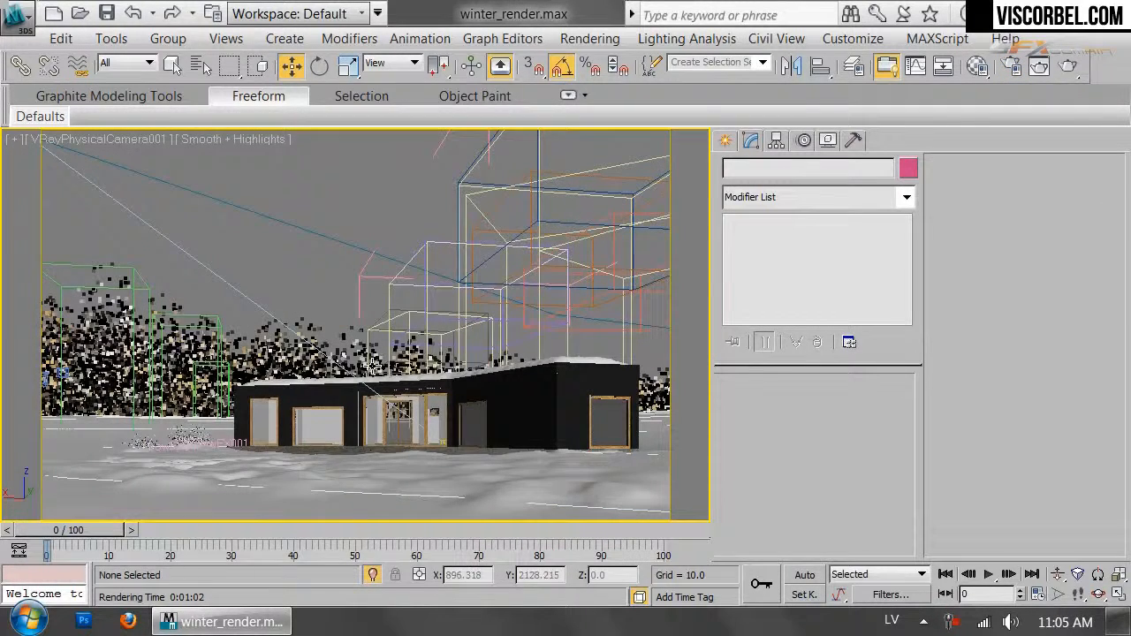
Select VRaySun001 by name and delete it from the scene
click(200, 65)
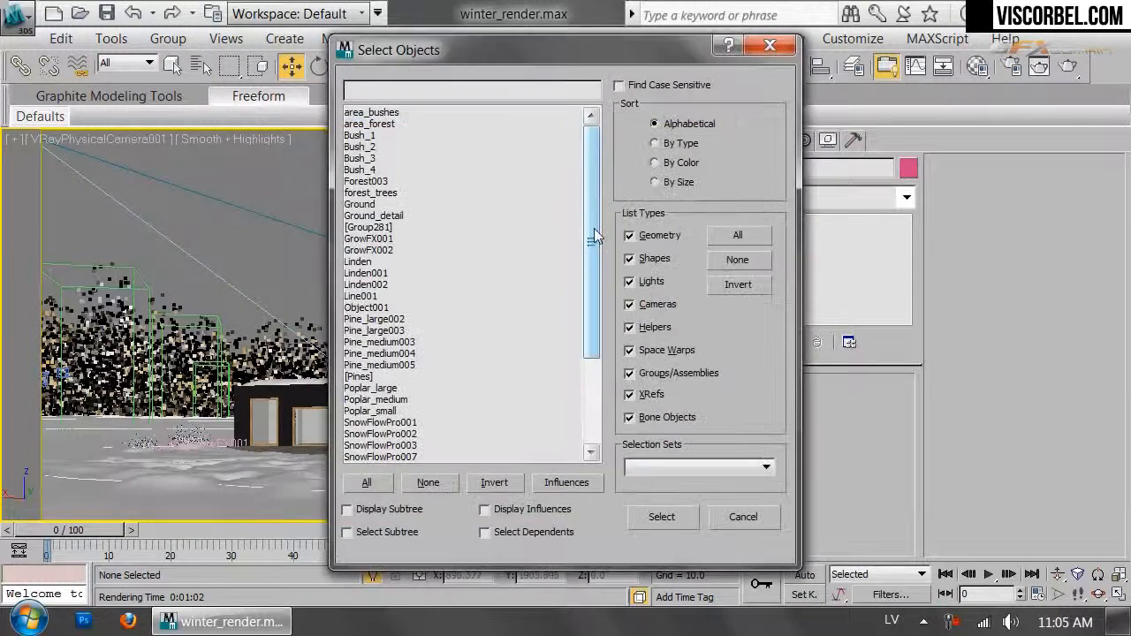
drag(589, 234, 589, 328)
click(372, 434)
click(665, 517)
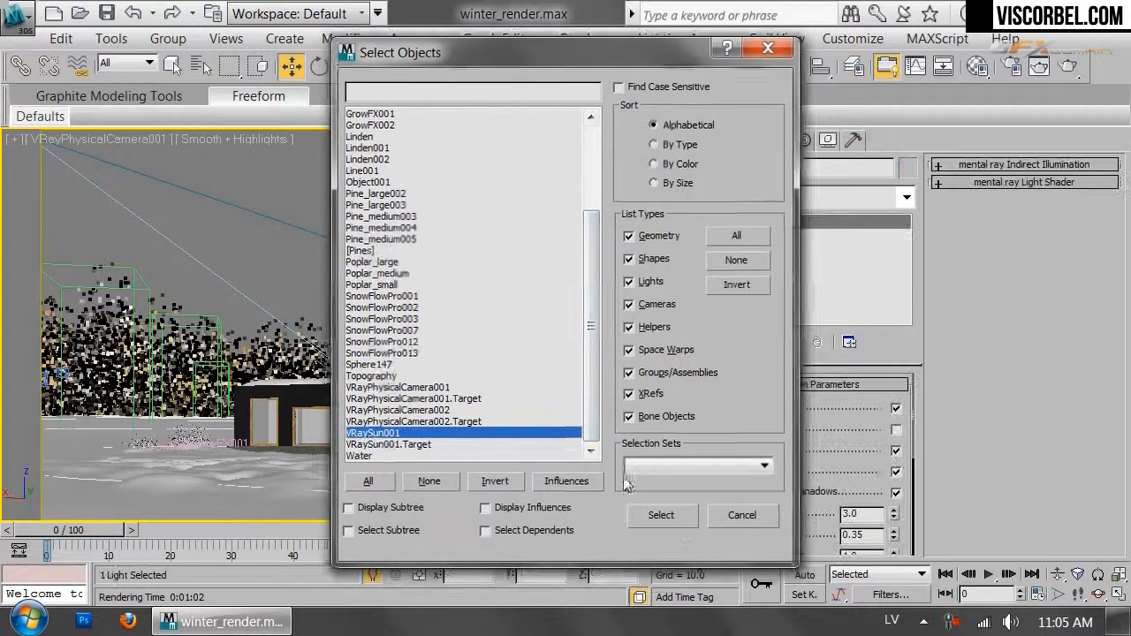
key(ctrl+d)
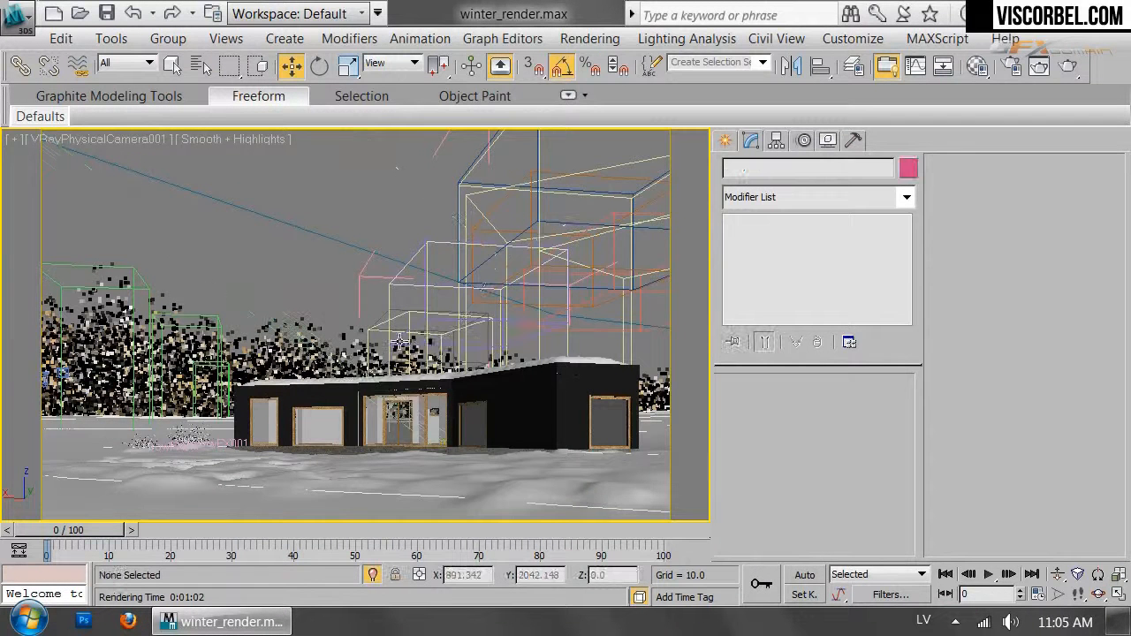
Open the environment settings and clear the DefaultVRaySky map from the background's environment map
click(589, 38)
click(704, 141)
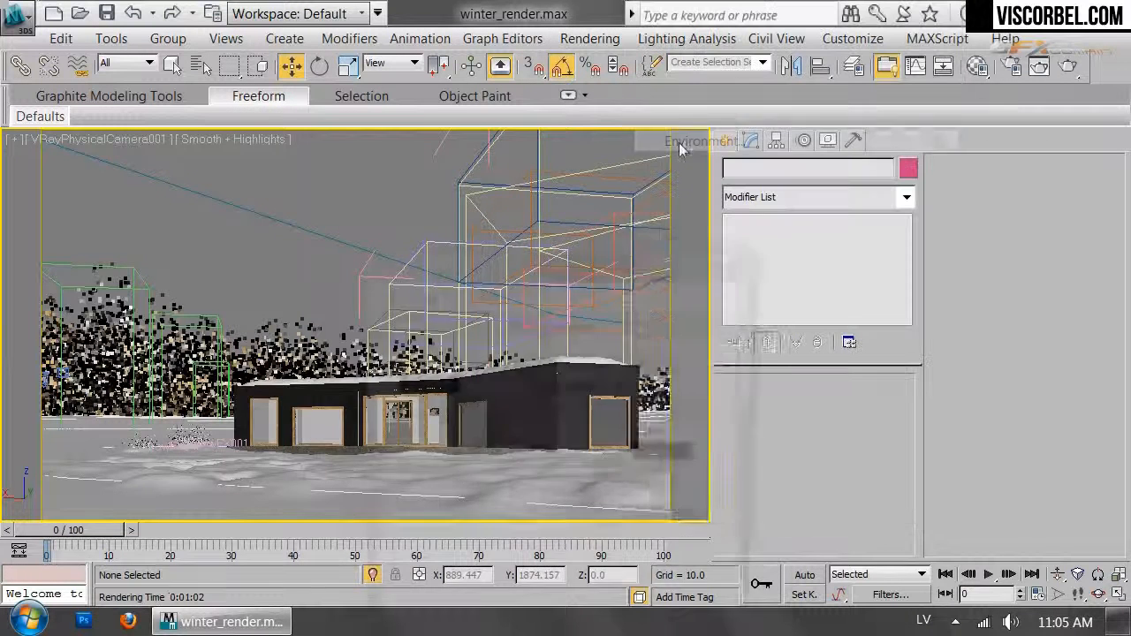
drag(572, 265, 252, 129)
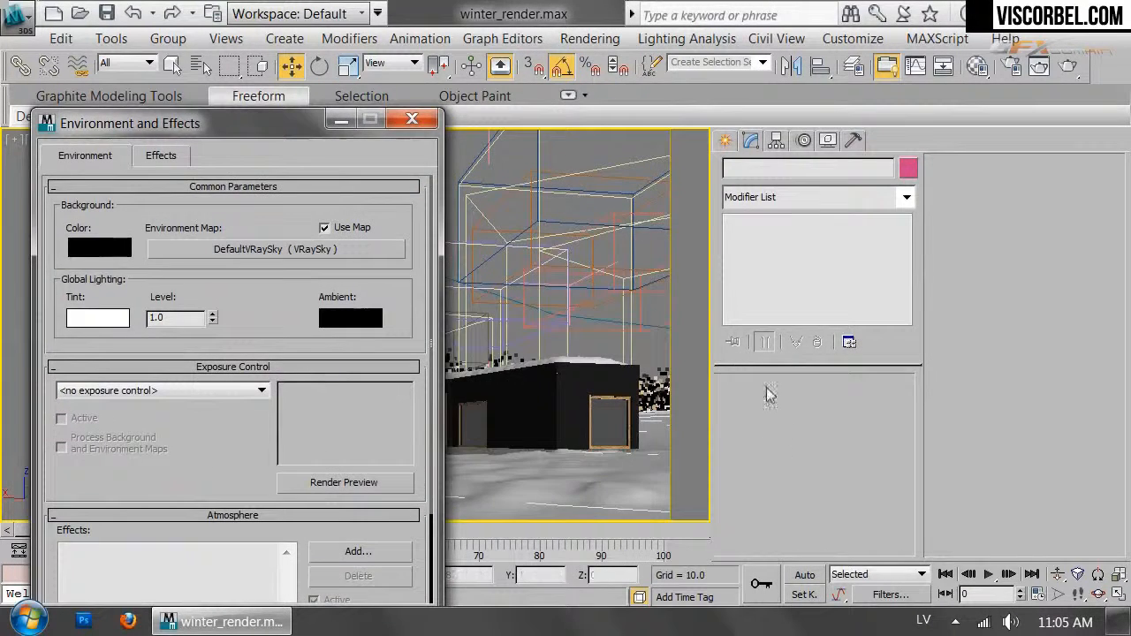
right_click(302, 251)
click(328, 300)
Assign a new VRayHDRI map as the environment map
click(310, 253)
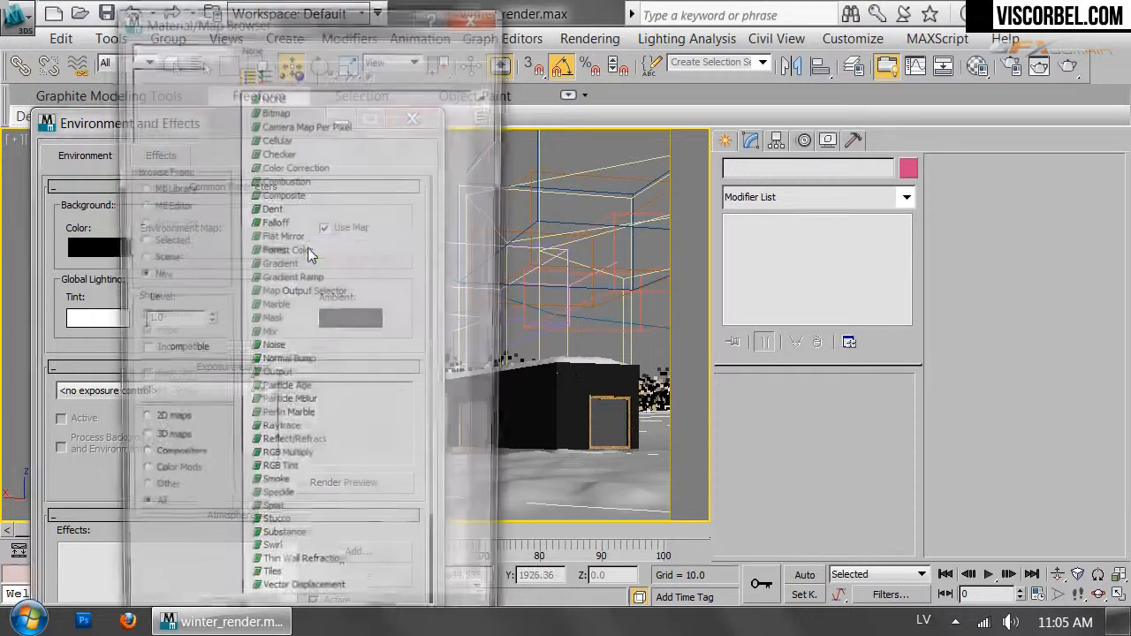
click(292, 442)
scroll(279, 424, down, 6)
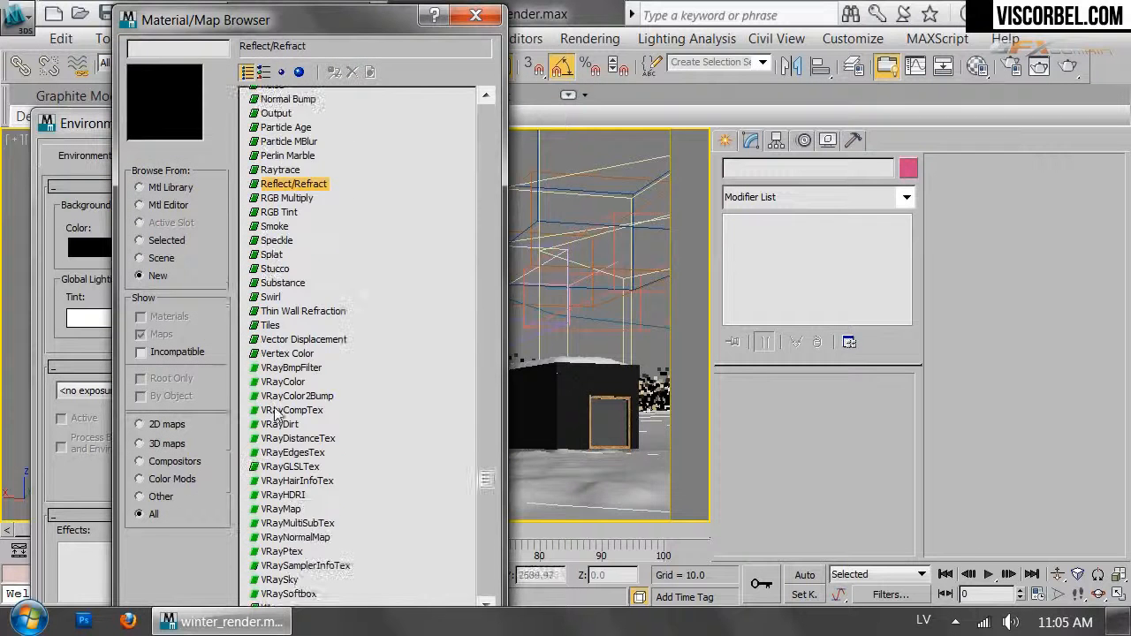
scroll(277, 415, down, 2)
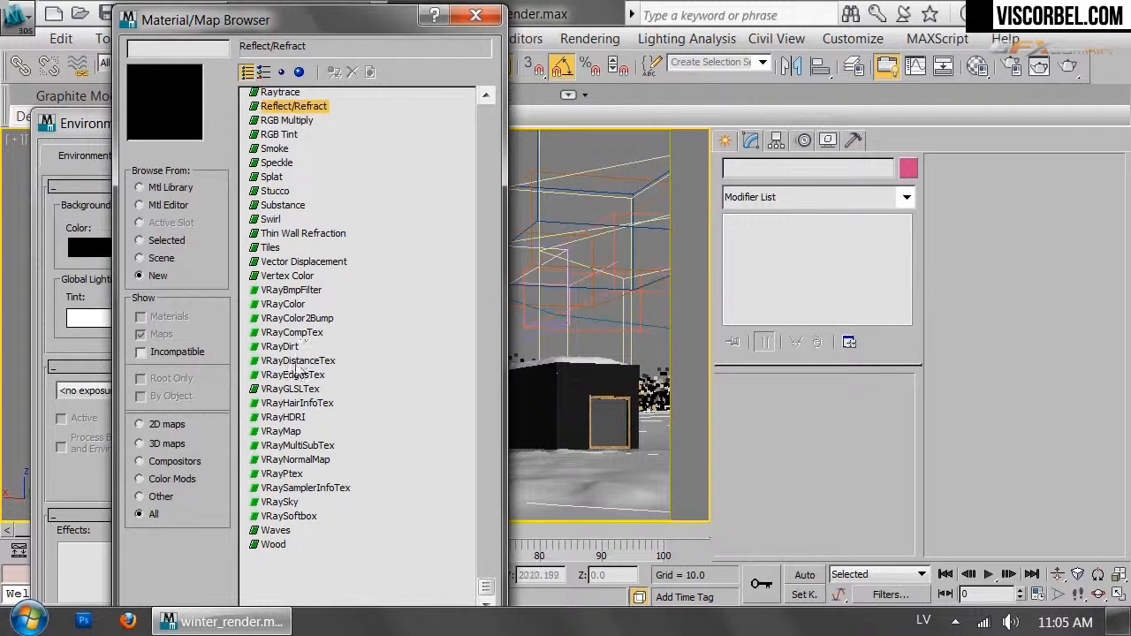
double_click(285, 418)
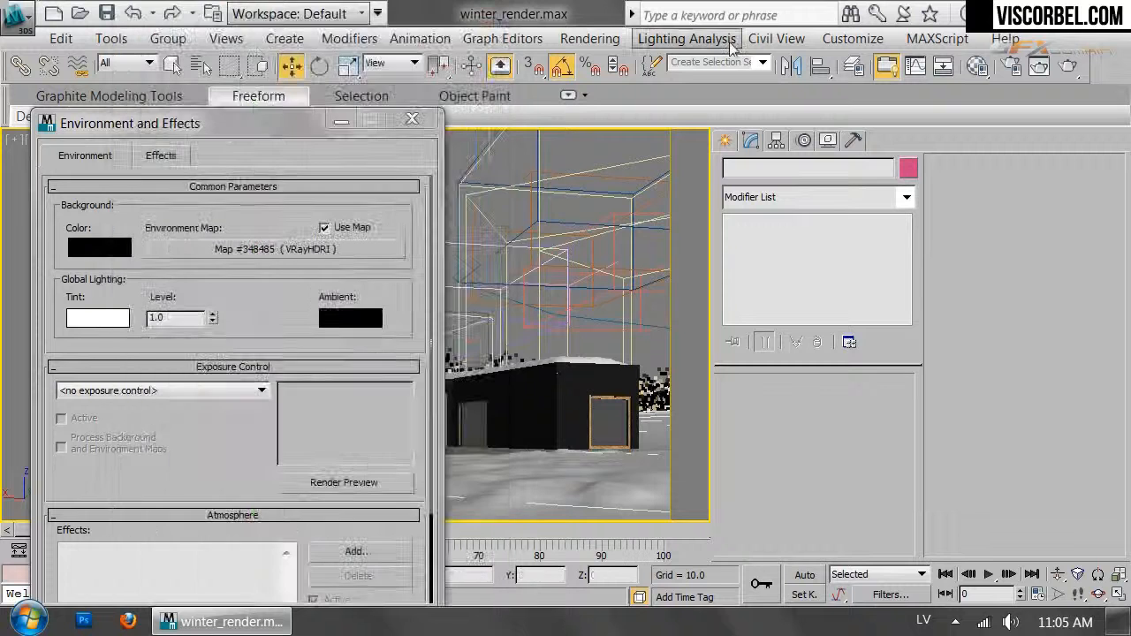
Place the VRayHDRI environment map as an instance in the last sample slot of the Material Editor's first row
click(981, 68)
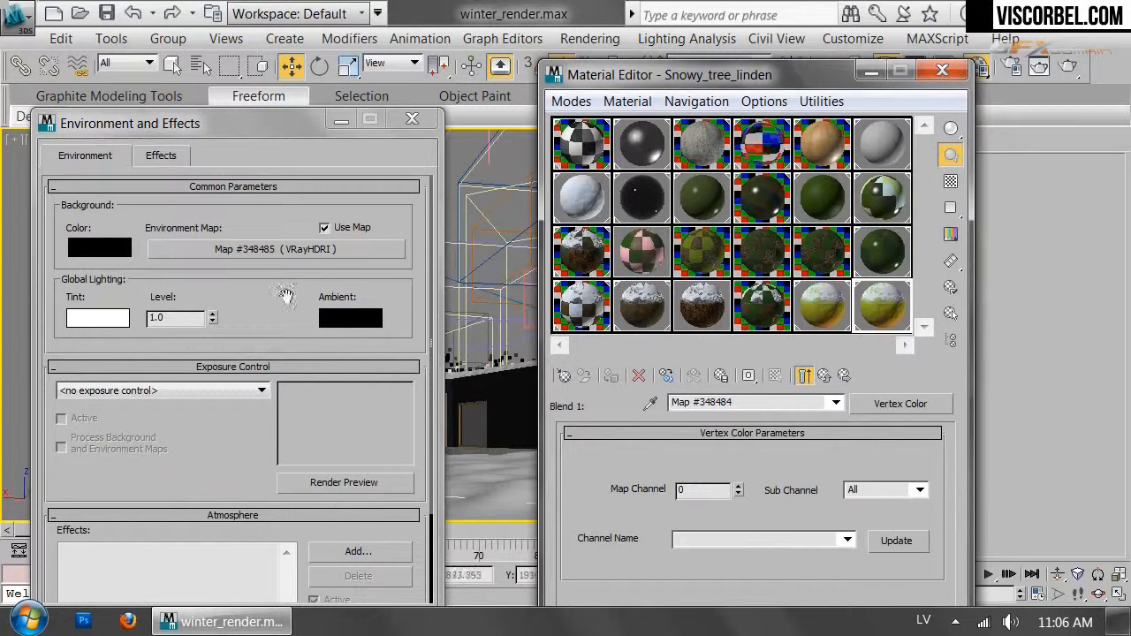
drag(193, 246, 879, 146)
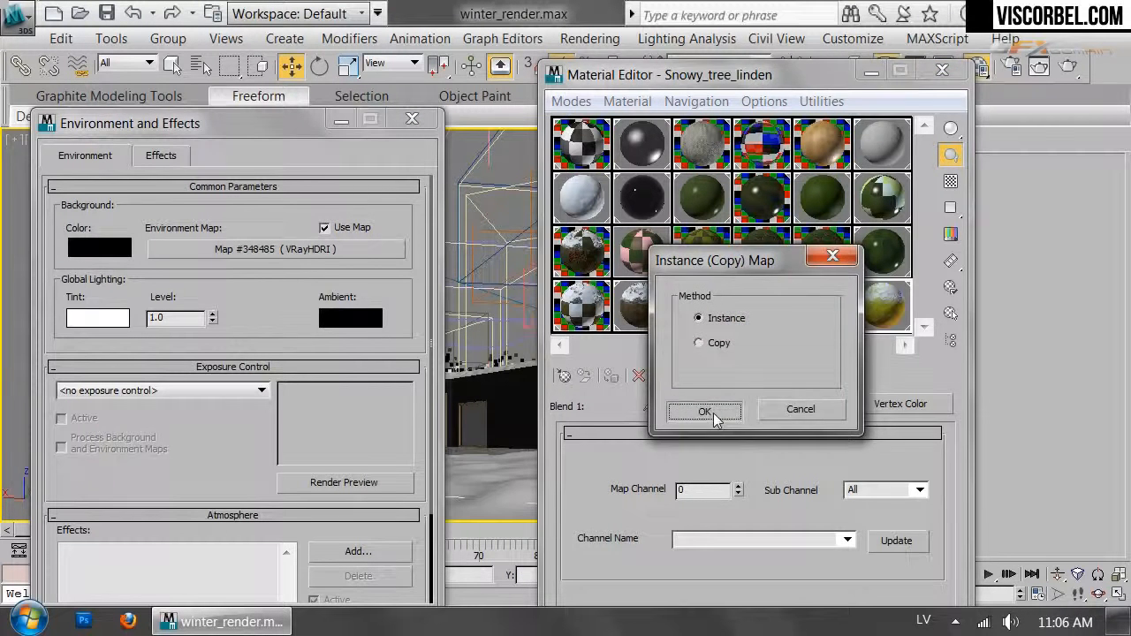
click(702, 413)
Load the OpenEXR image 02_12_2012.exr from the 4_seasons TEXTURES folder as the VRayHDRI map's bitmap
click(848, 531)
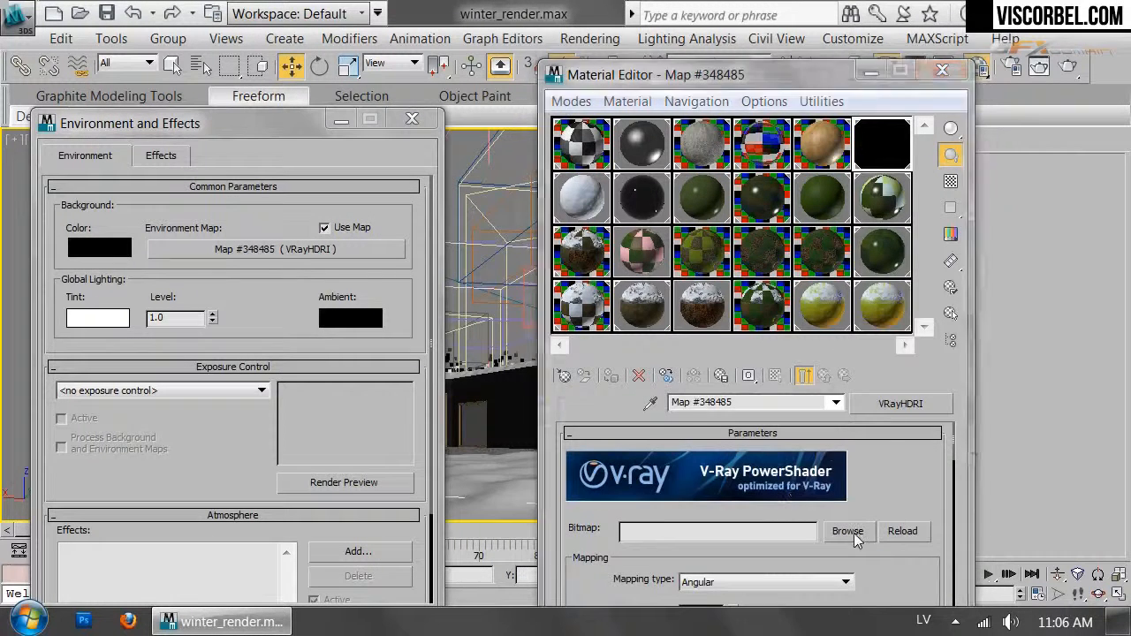
double_click(818, 215)
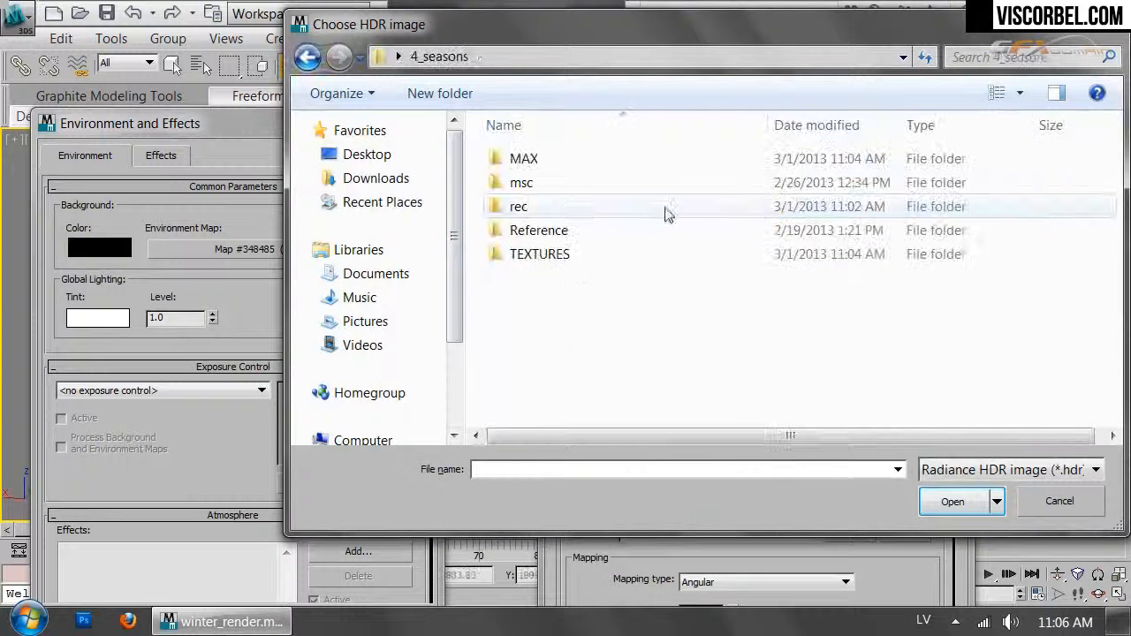
double_click(521, 255)
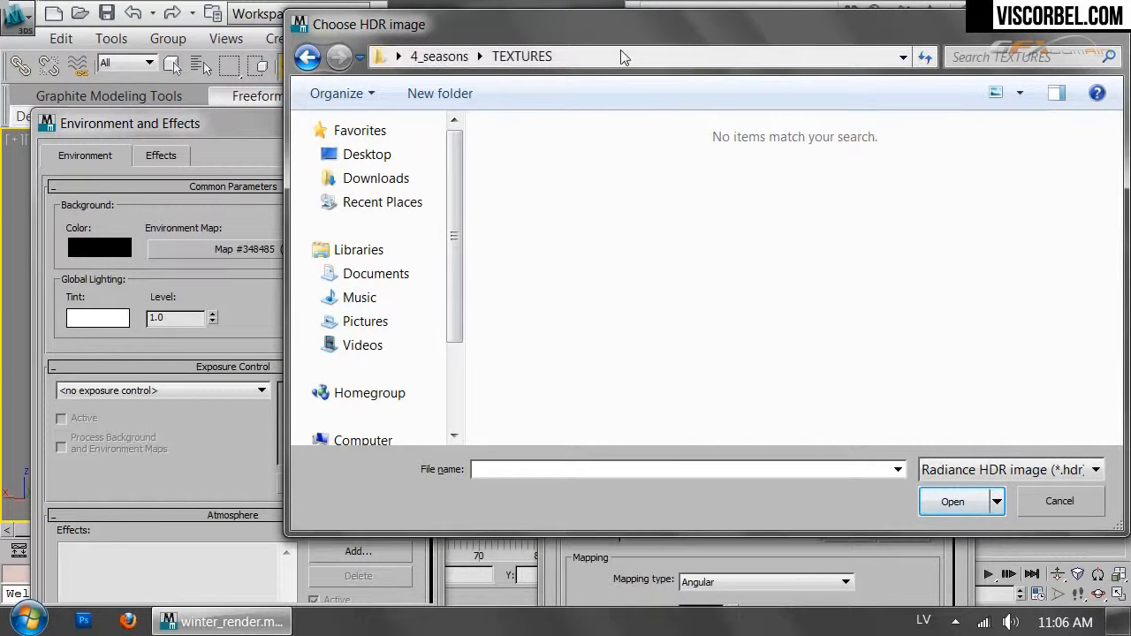
click(1060, 470)
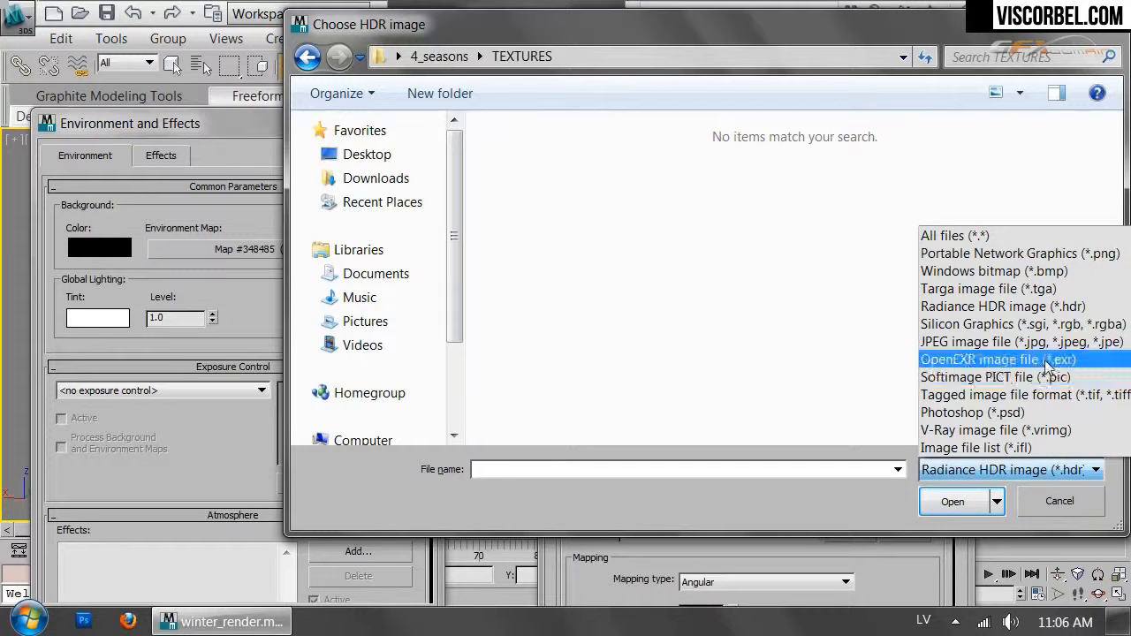
click(980, 360)
click(533, 193)
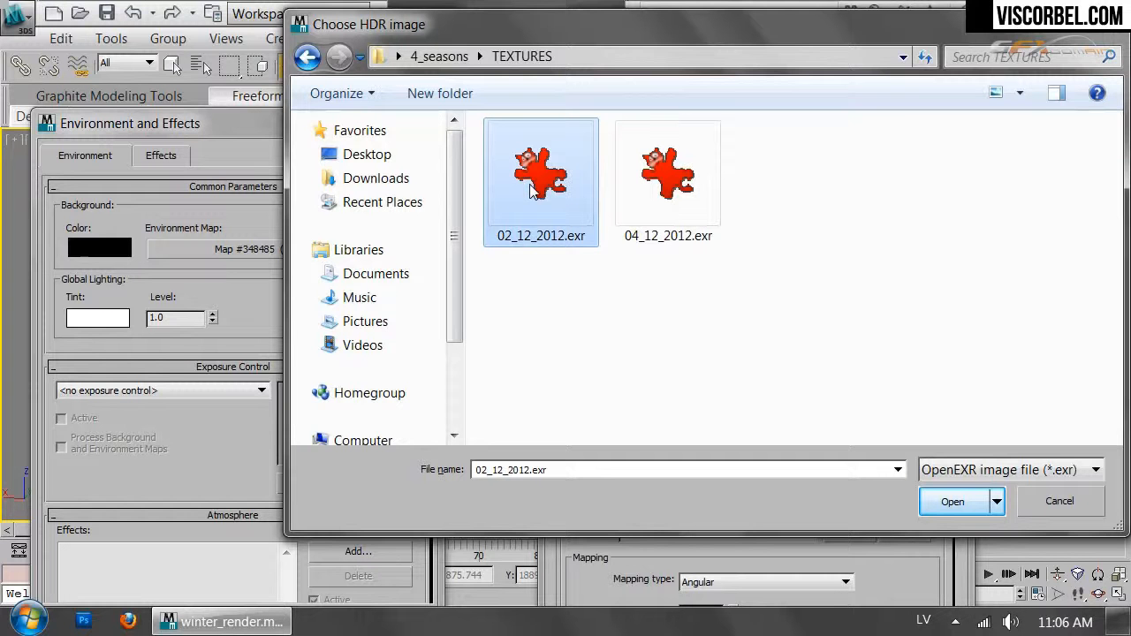
click(952, 501)
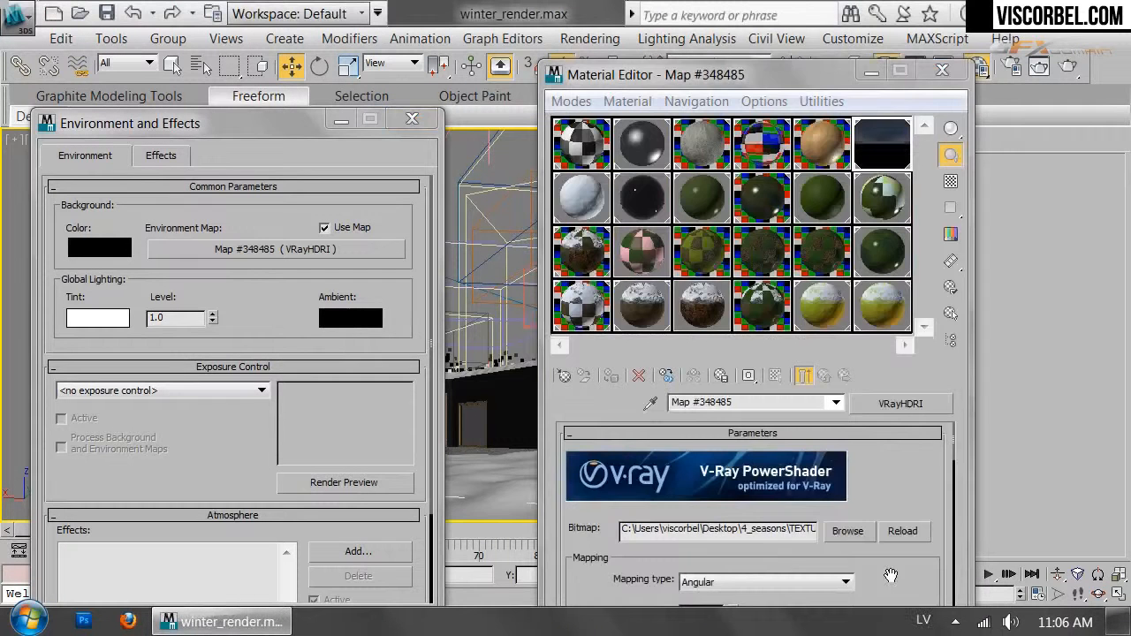
Set the VRayHDRI map's mapping type to Spherical and close the Environment and Effects window
drag(890, 575, 891, 499)
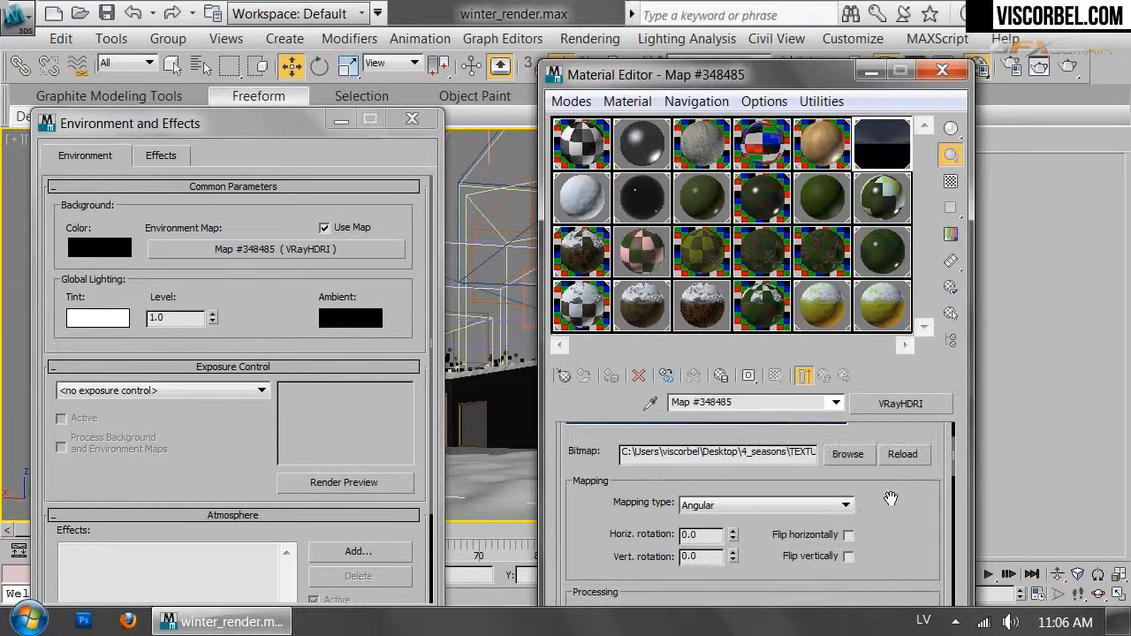
click(837, 511)
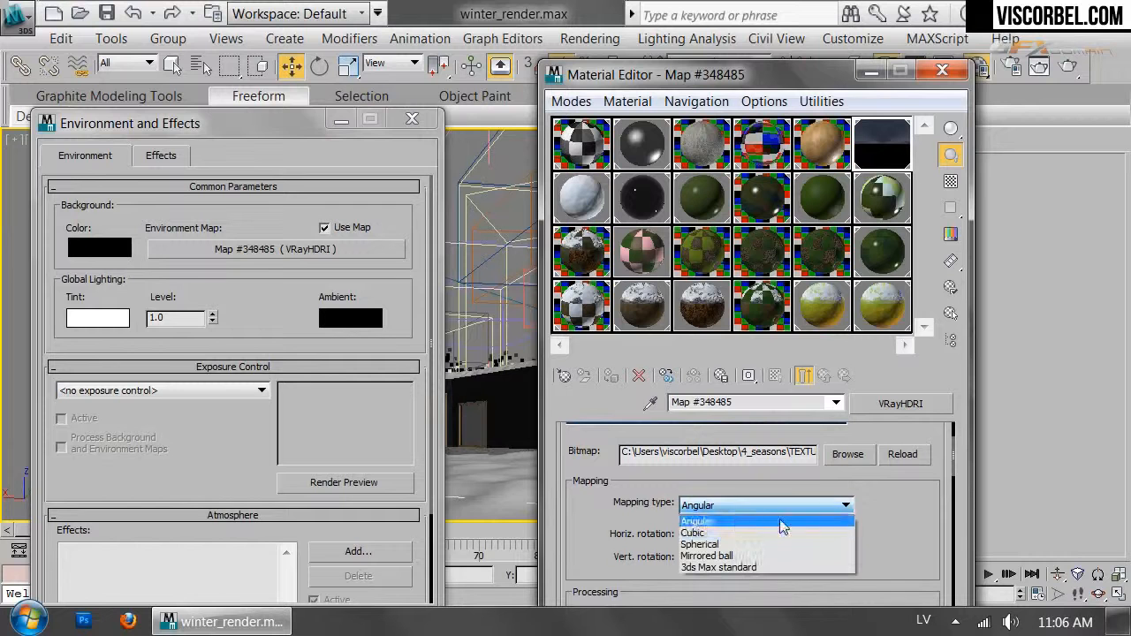
click(742, 545)
click(421, 120)
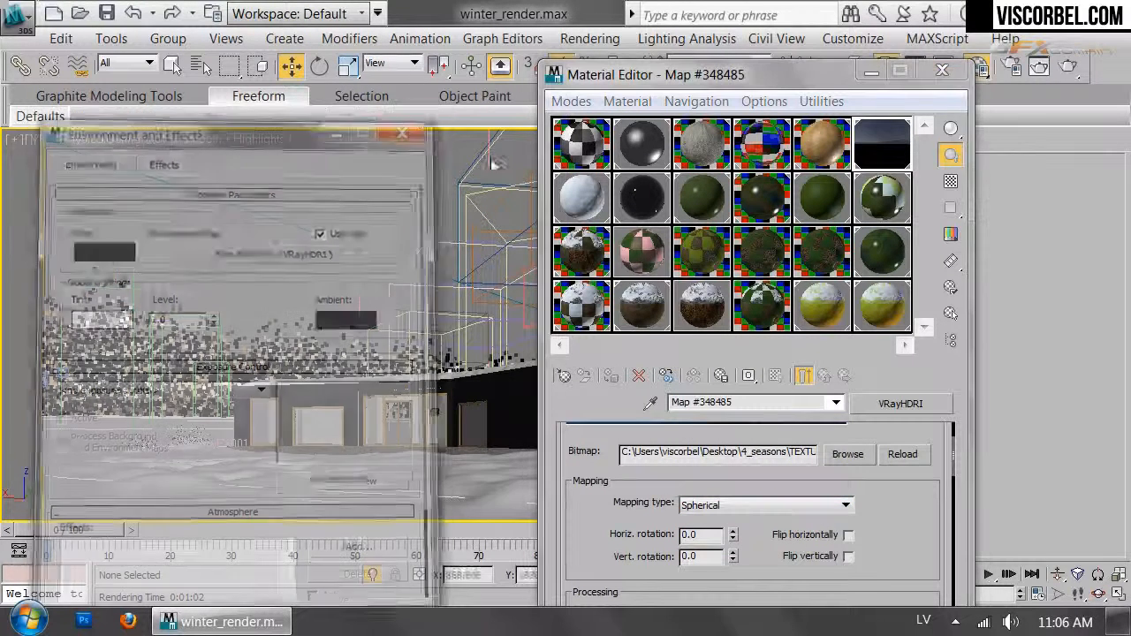
mouse_move(938, 543)
mouse_down()
mouse_move(941, 528)
mouse_move(937, 547)
mouse_up()
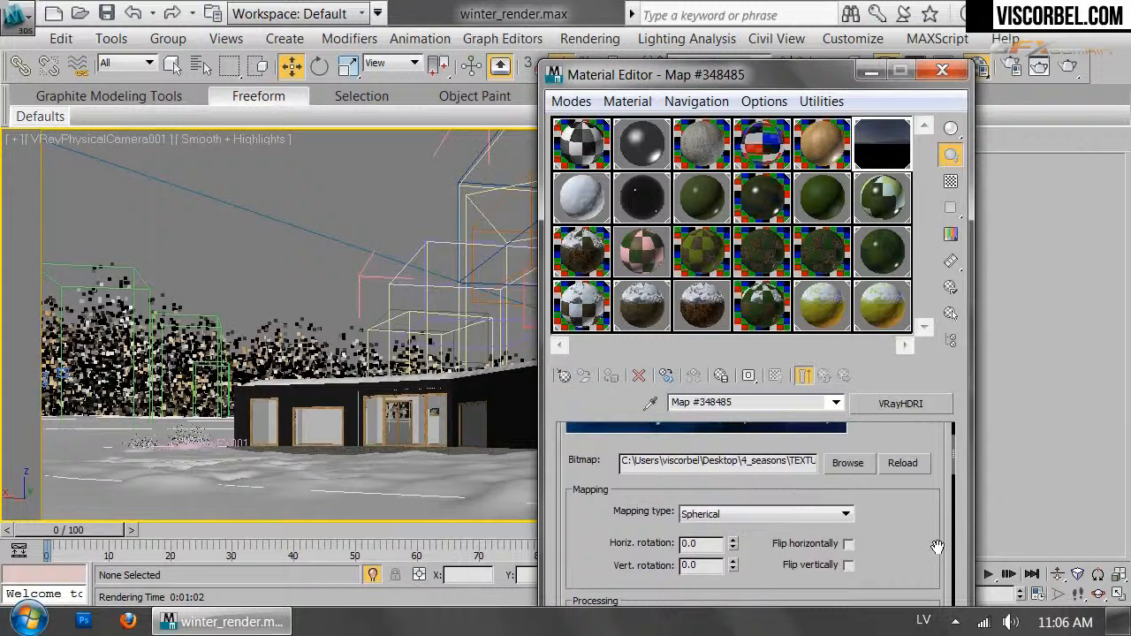
click(260, 262)
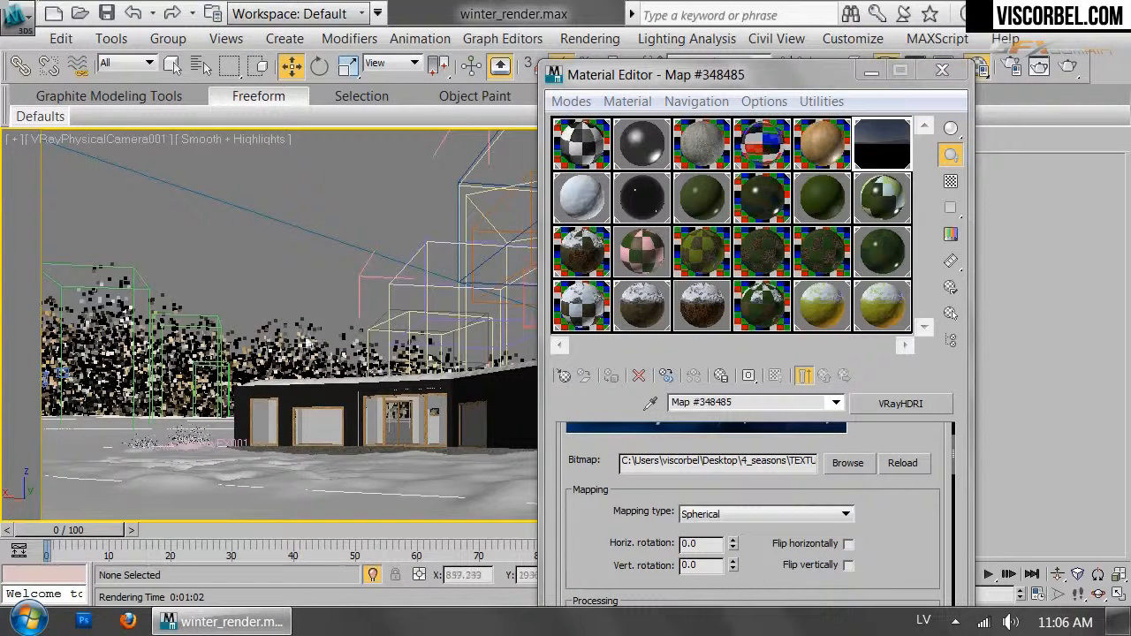
right_click(230, 264)
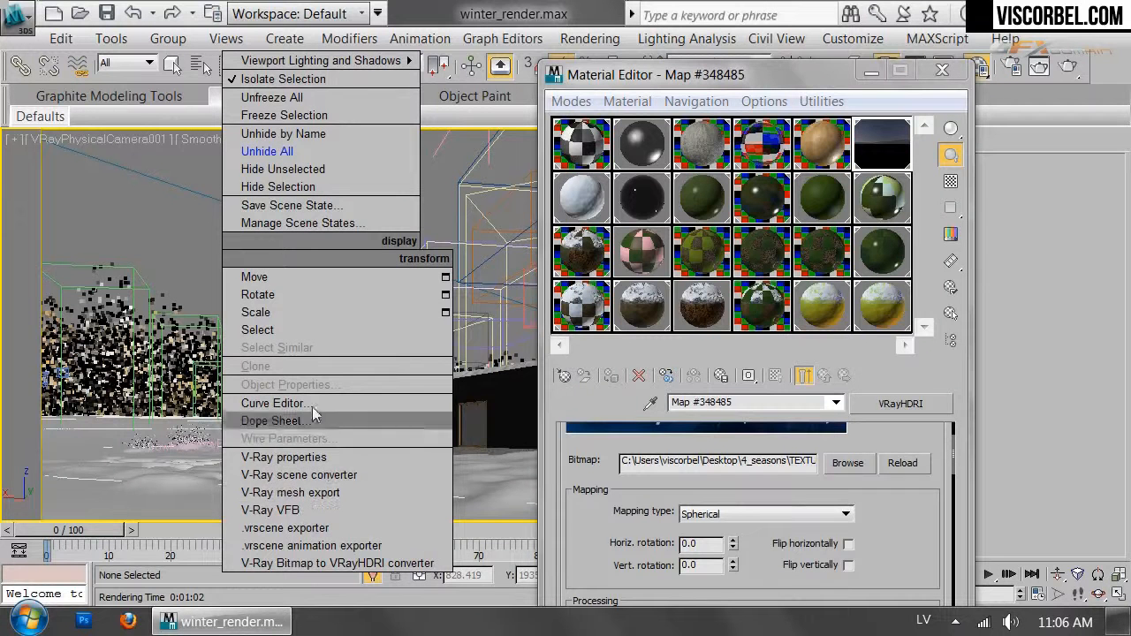
click(387, 143)
right_click(297, 297)
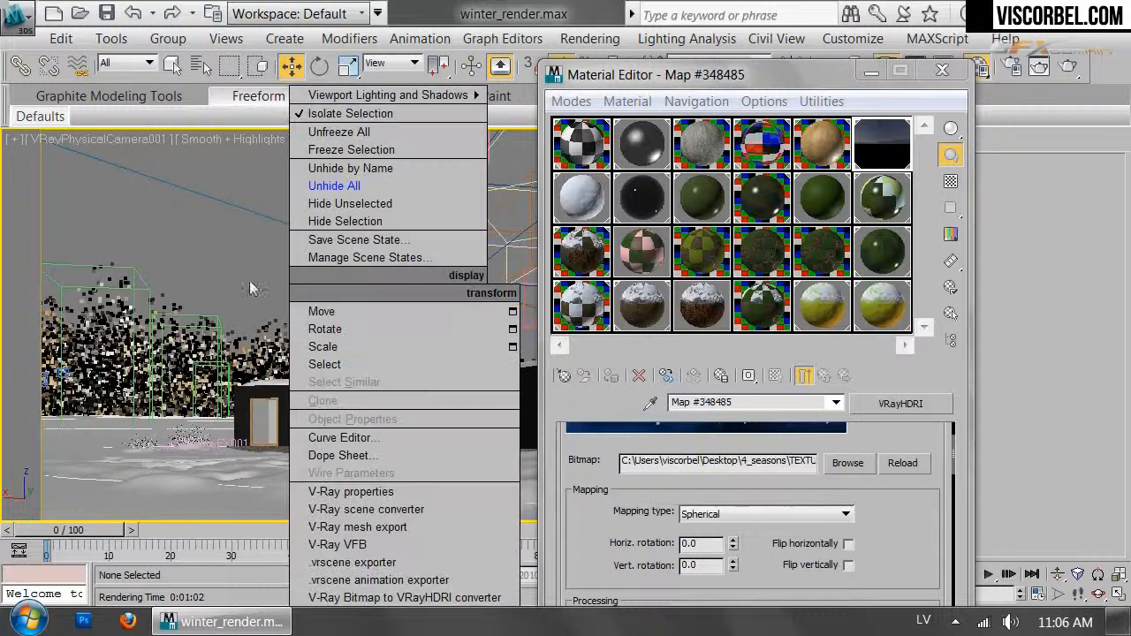
click(214, 301)
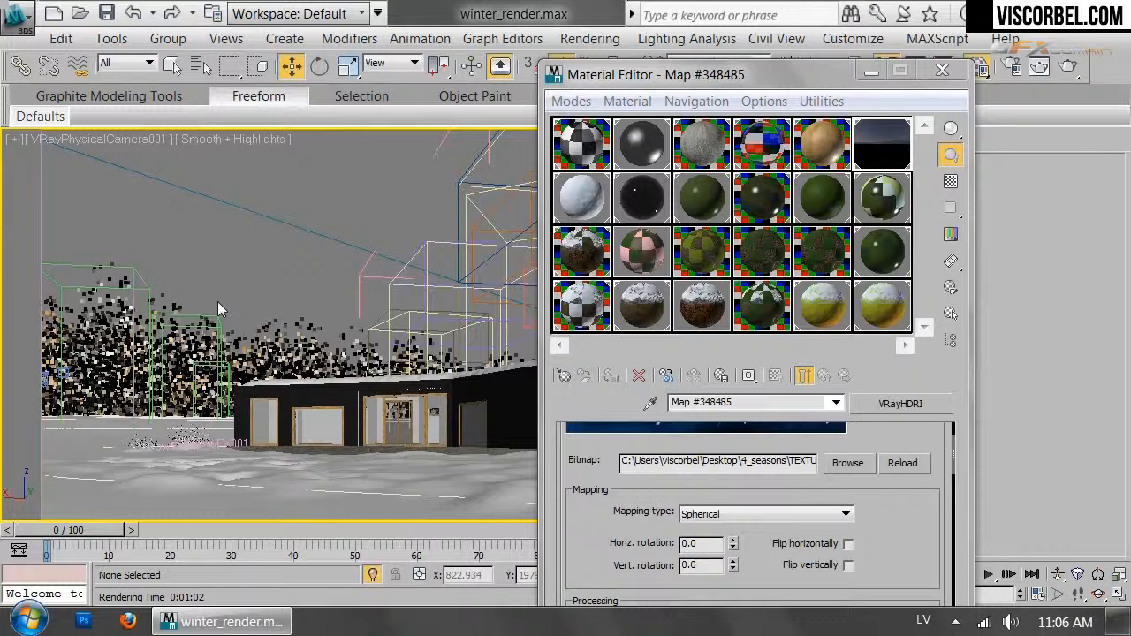
Configure the camera viewport to display the environment background
key(alt+b)
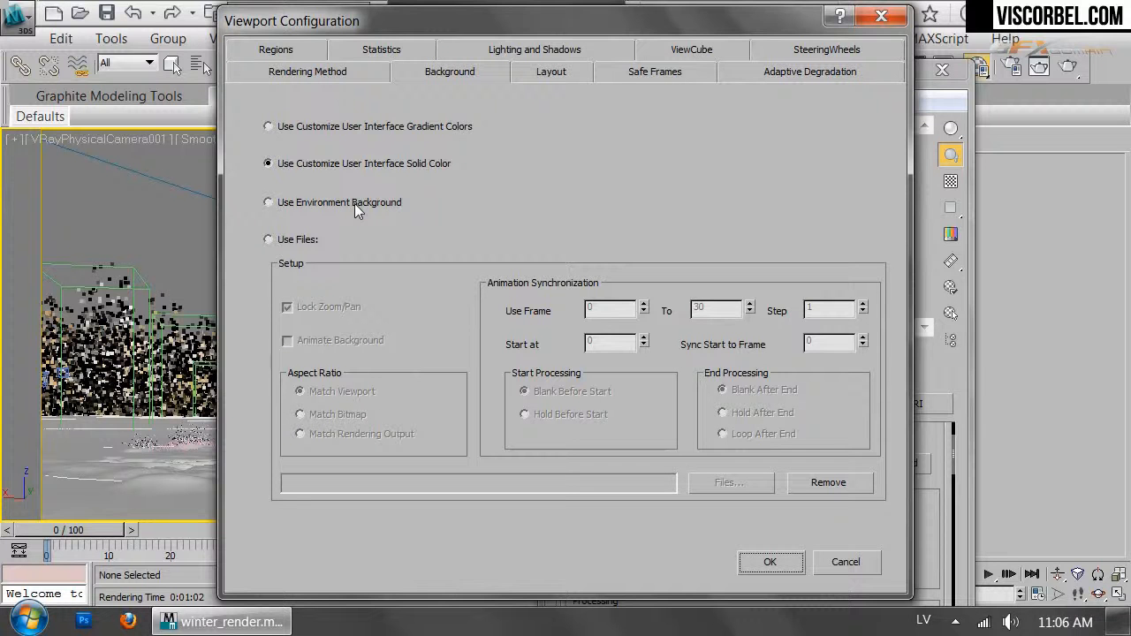
click(354, 203)
click(771, 562)
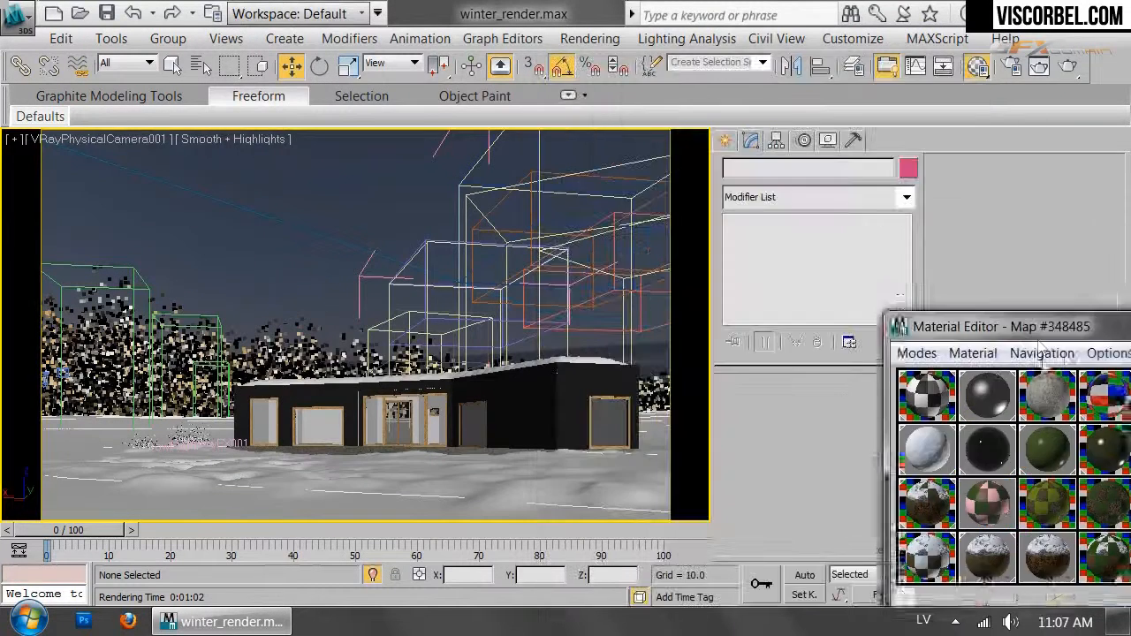
Rotate the sky behind the house by setting the VRayHDRI map's horizontal rotation to about -224
drag(1038, 342, 815, 67)
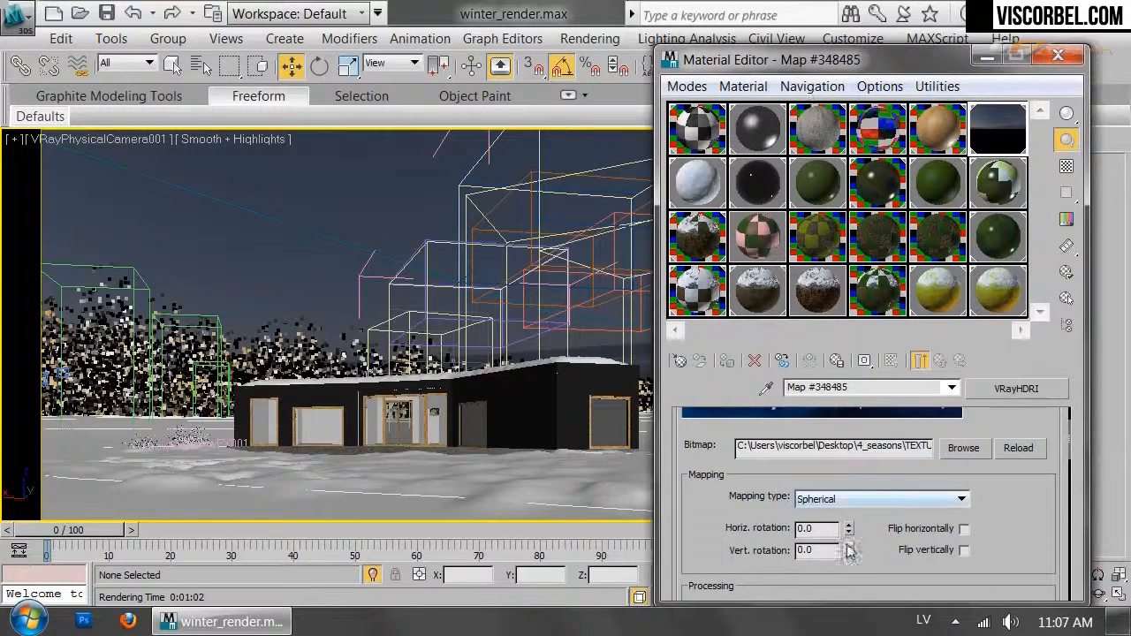
drag(849, 527, 853, 542)
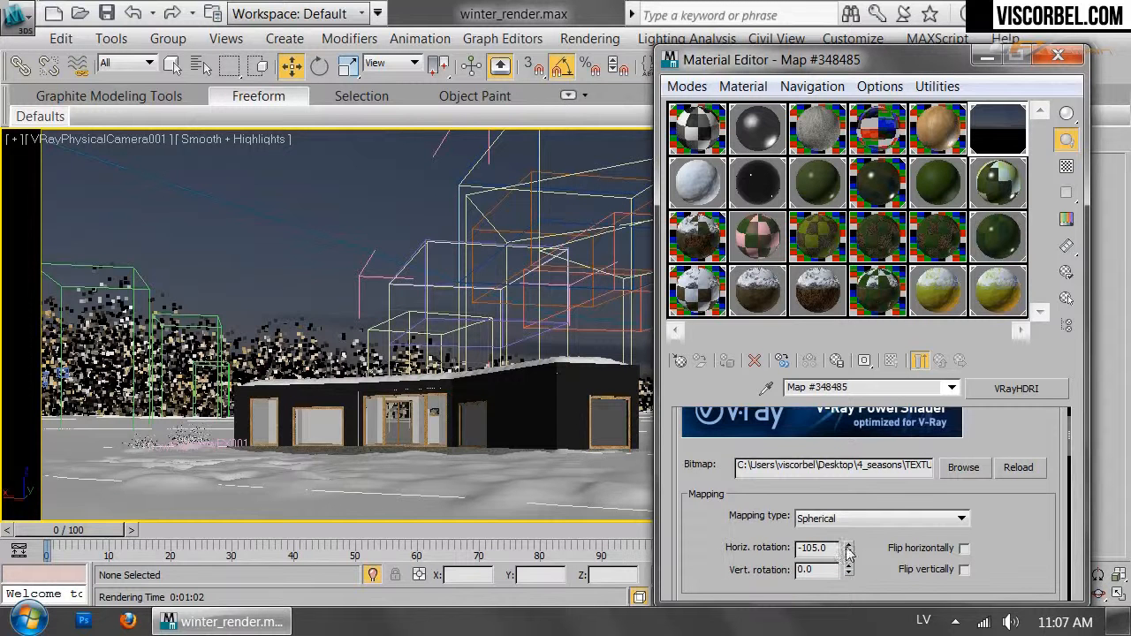
mouse_move(849, 555)
mouse_down()
mouse_move(853, 574)
mouse_move(846, 555)
mouse_move(868, 555)
mouse_up()
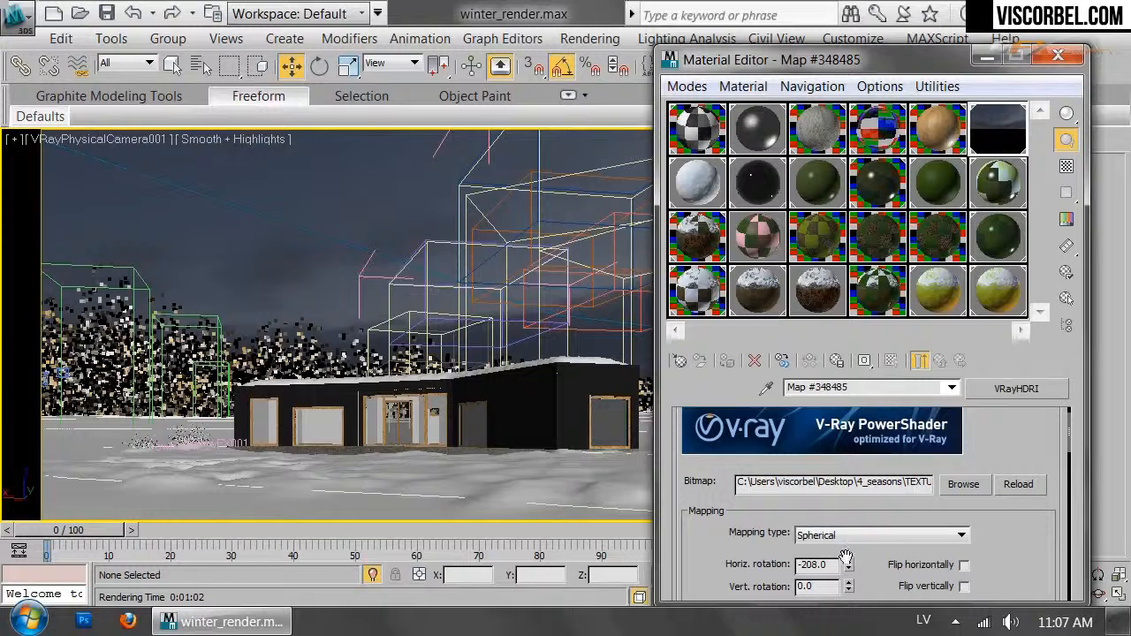
drag(787, 64, 810, 70)
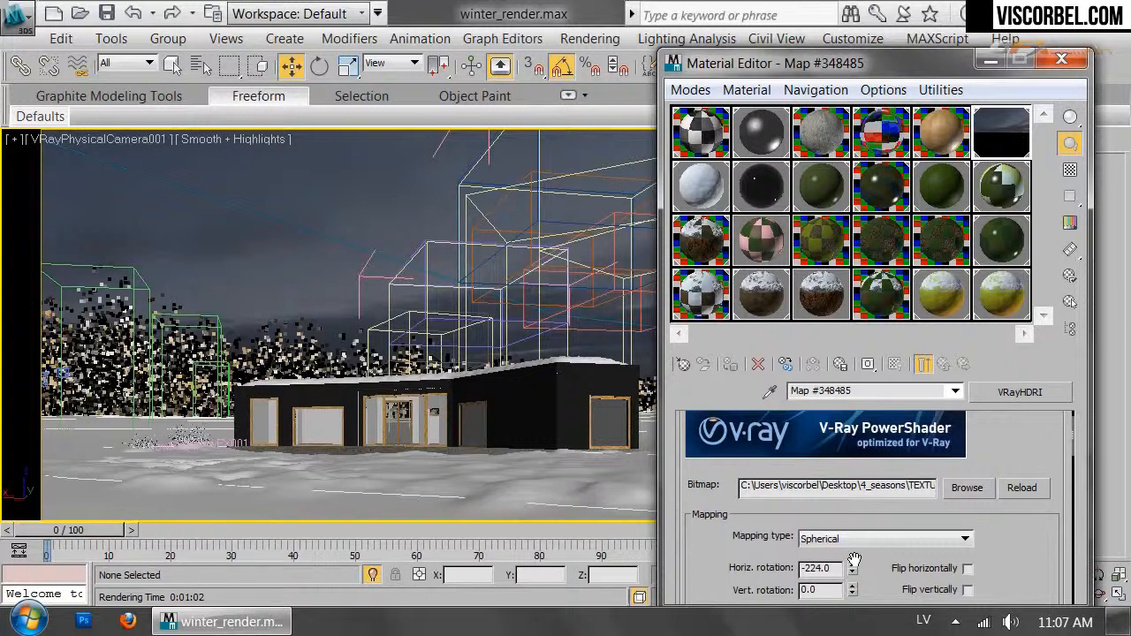
drag(839, 64, 728, 37)
drag(889, 556, 907, 316)
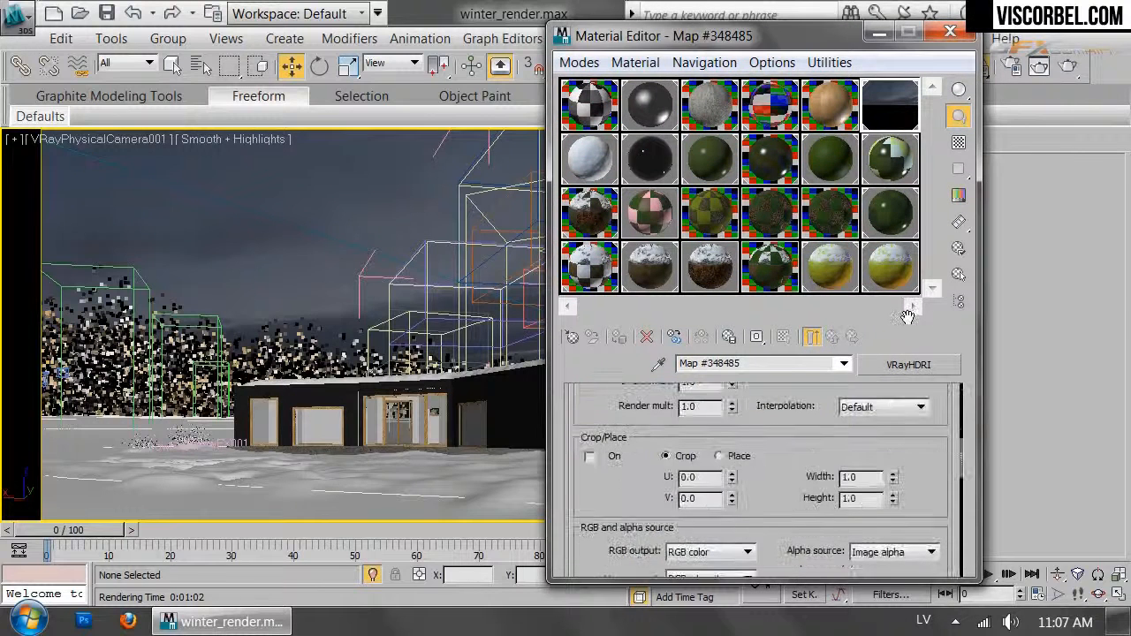
Create a dome-type VRayLight in the wireframe Top view, in the empty area beside the forest
click(879, 33)
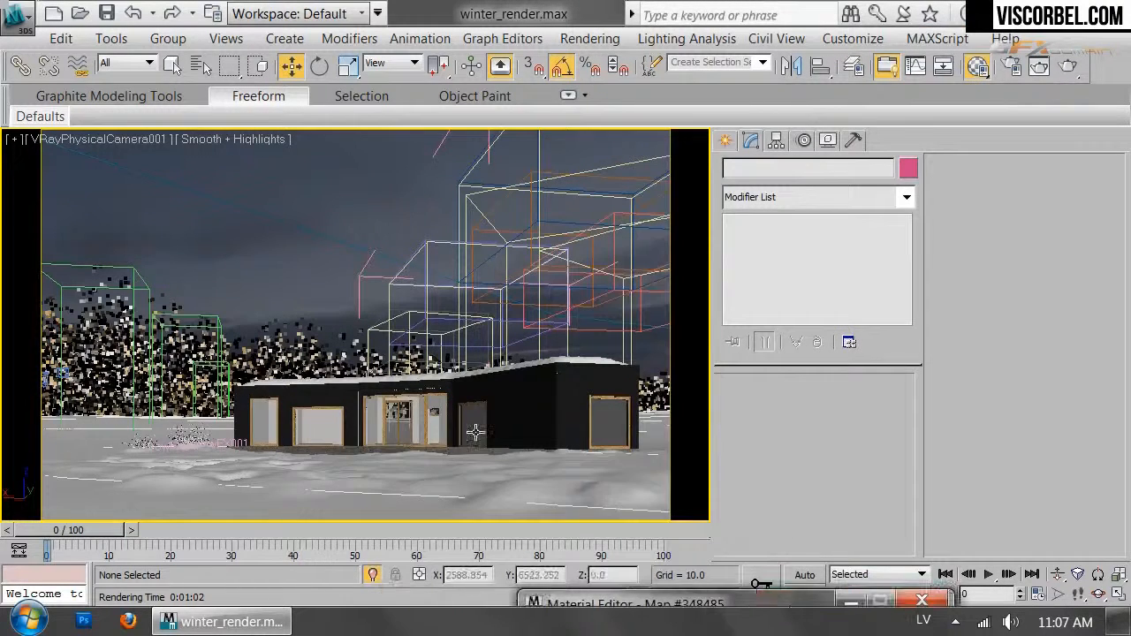
key(t)
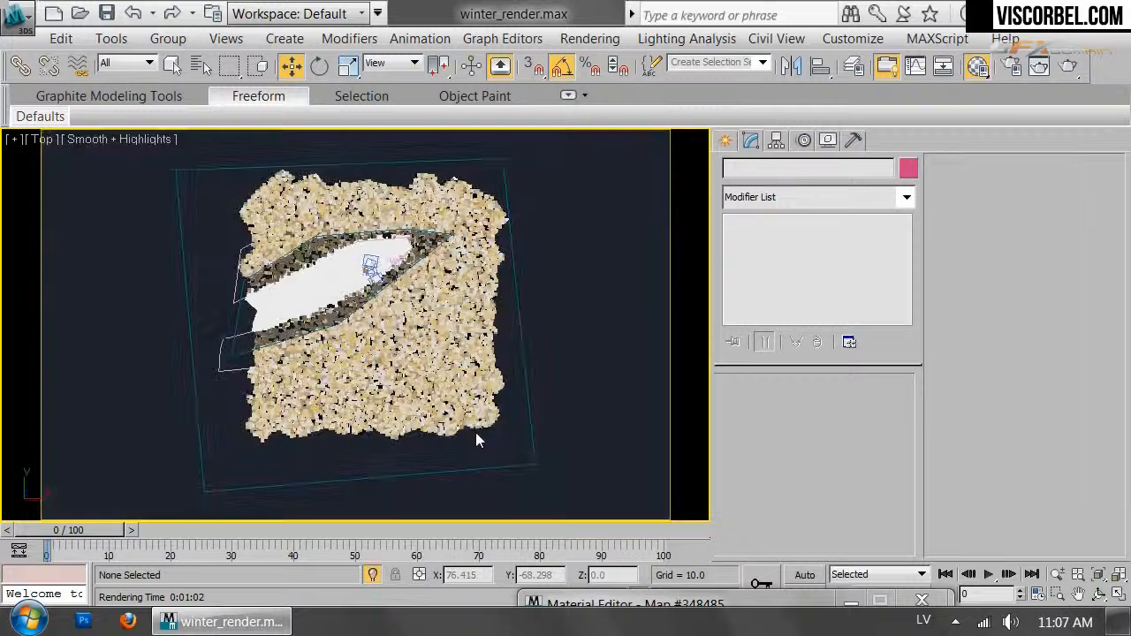
key(F3)
click(723, 142)
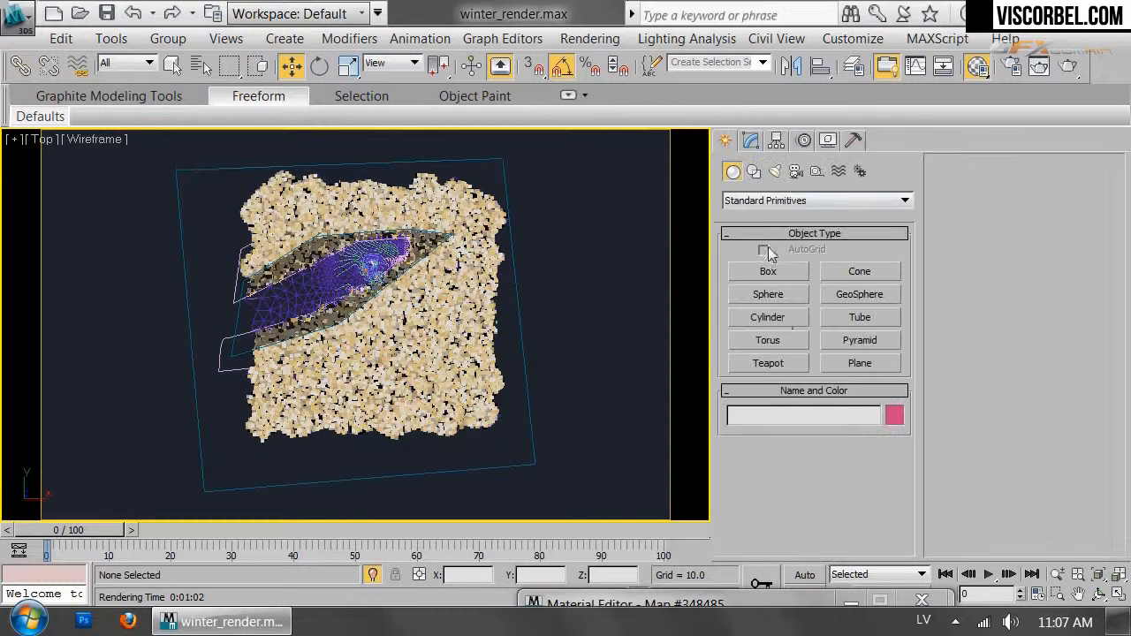
click(775, 172)
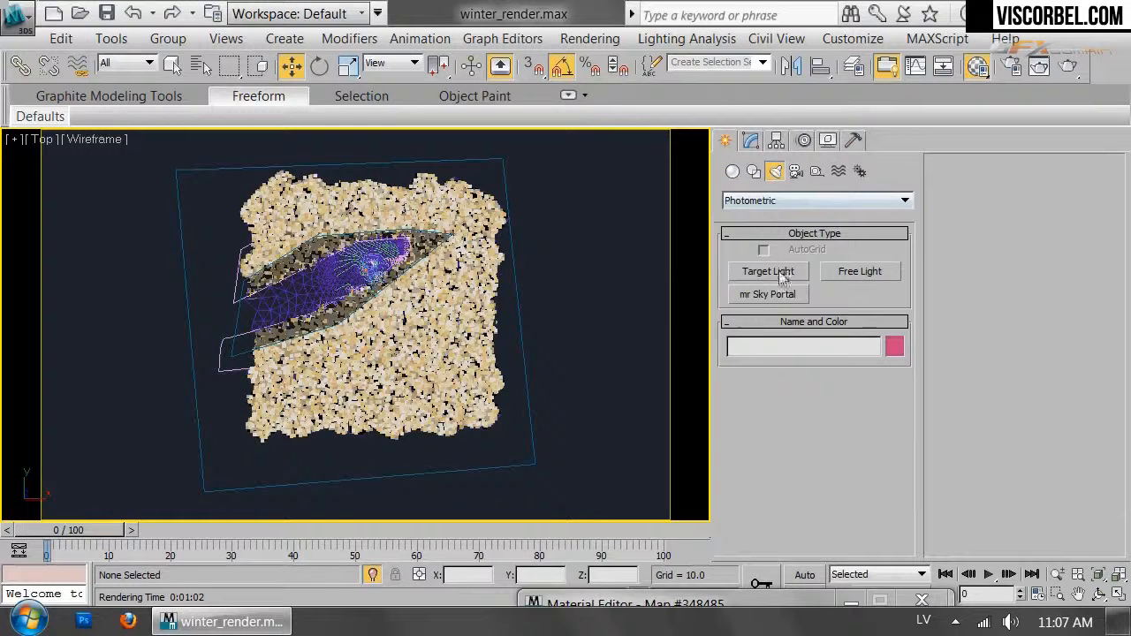
click(776, 201)
click(762, 239)
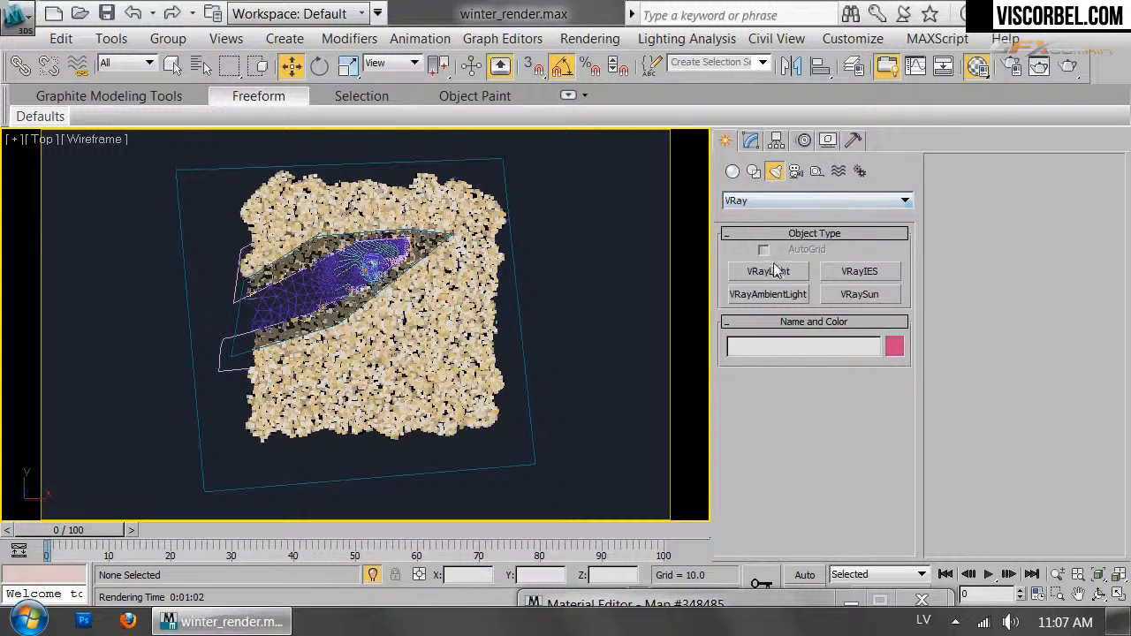
click(769, 271)
click(996, 224)
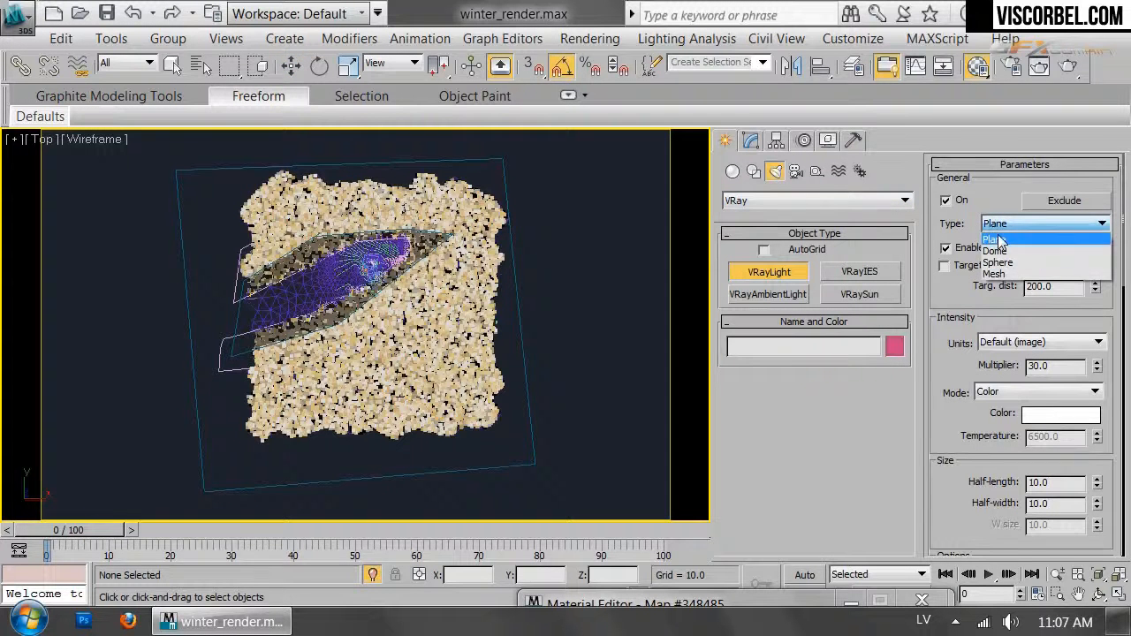
click(997, 247)
click(591, 308)
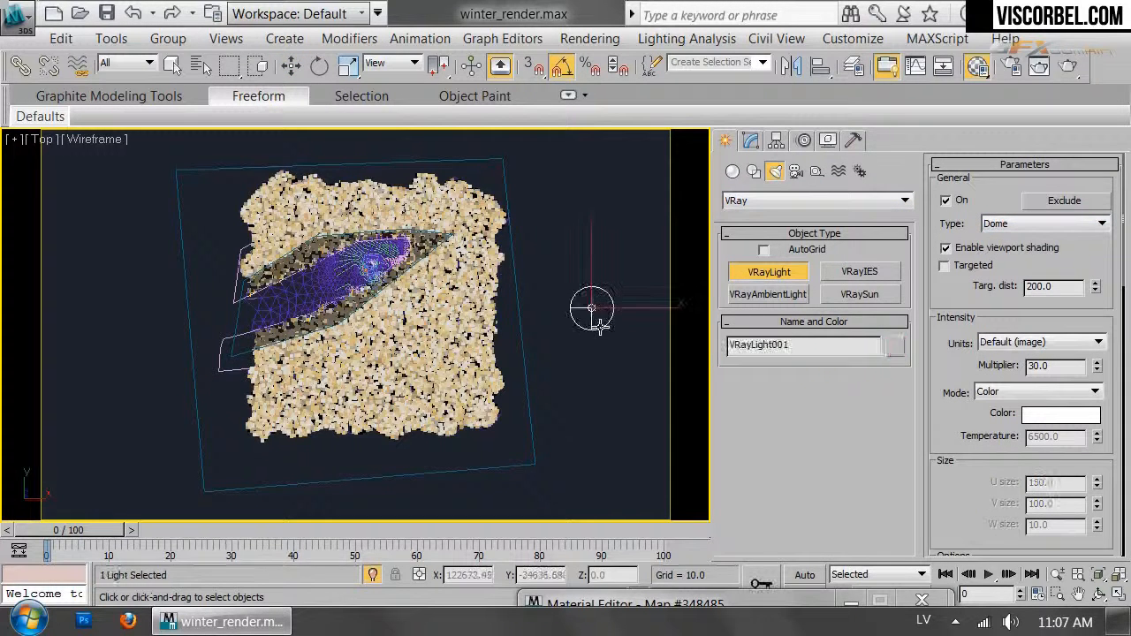
Raise the dome light above the terrain in the Front view to a Z height of about 19117
key(f)
scroll(530, 334, down, 6)
key(w)
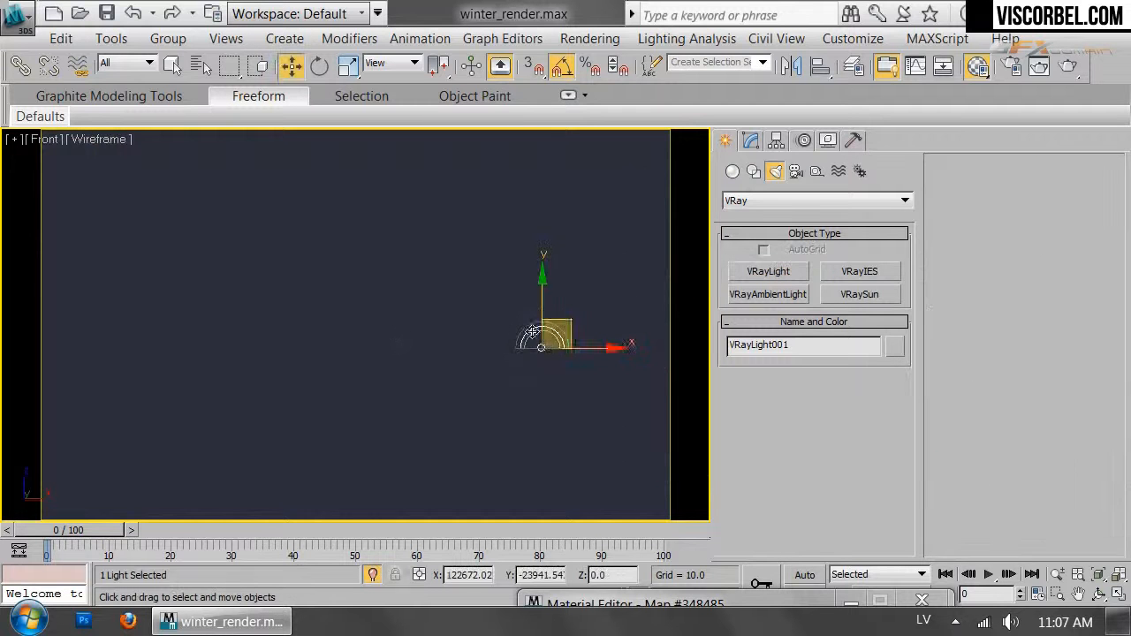
drag(542, 306, 543, 184)
scroll(545, 190, down, 8)
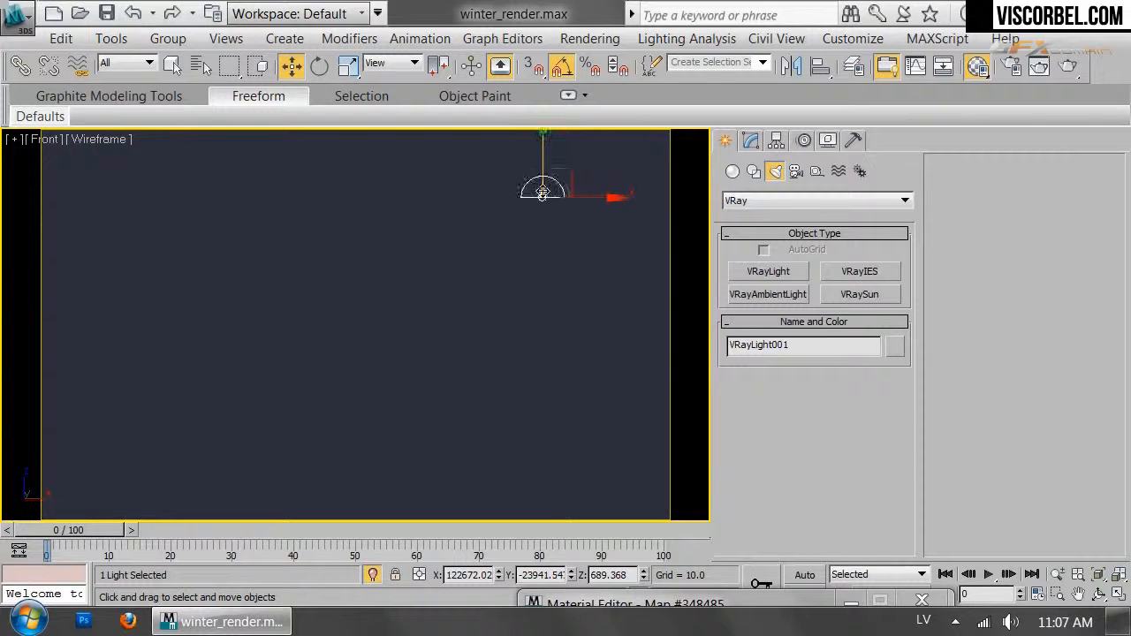
middle_drag(544, 265, 569, 493)
scroll(568, 493, down, 5)
drag(559, 417, 563, 394)
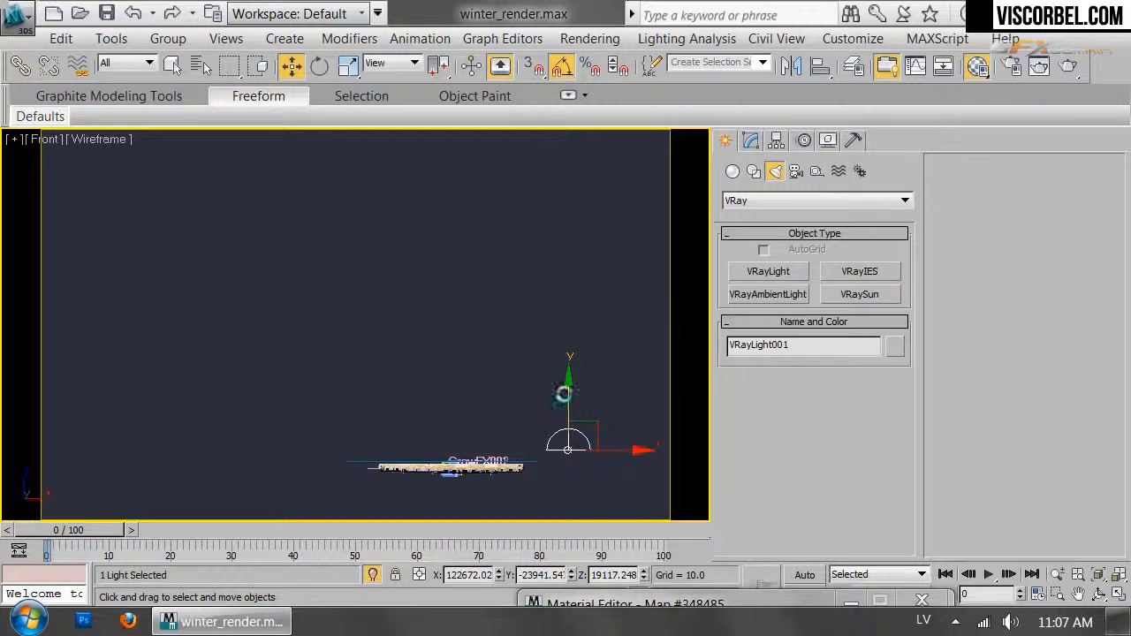
key(t)
Assign the VRayHDRI map from the Material Editor to the dome light's texture slot as an instance
click(752, 143)
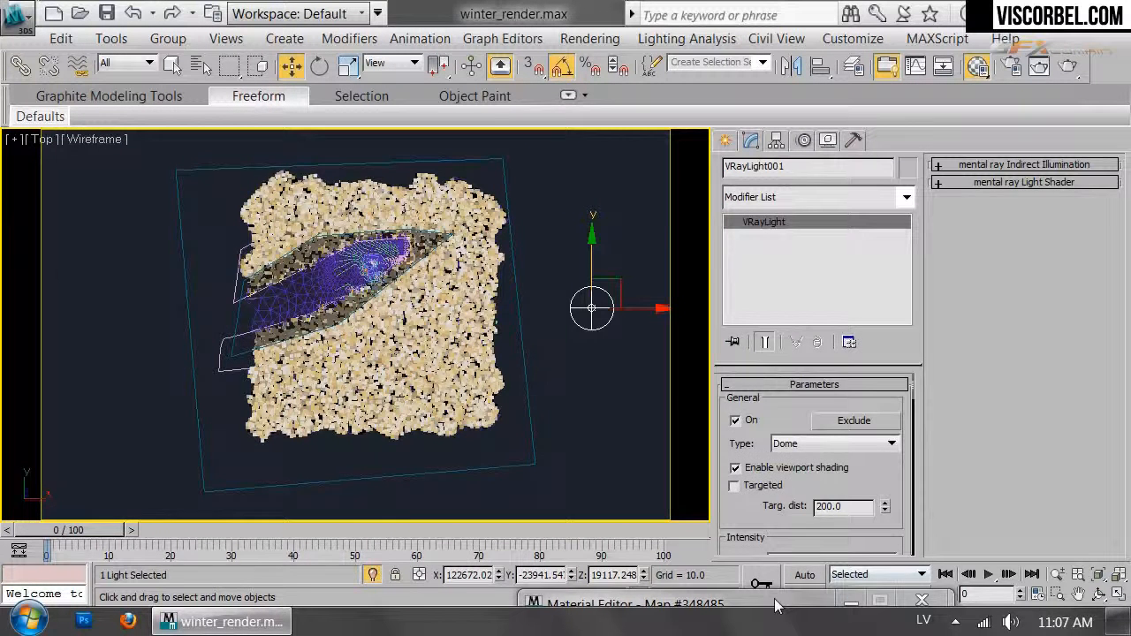
click(774, 605)
scroll(795, 442, down, 5)
scroll(795, 442, down, 8)
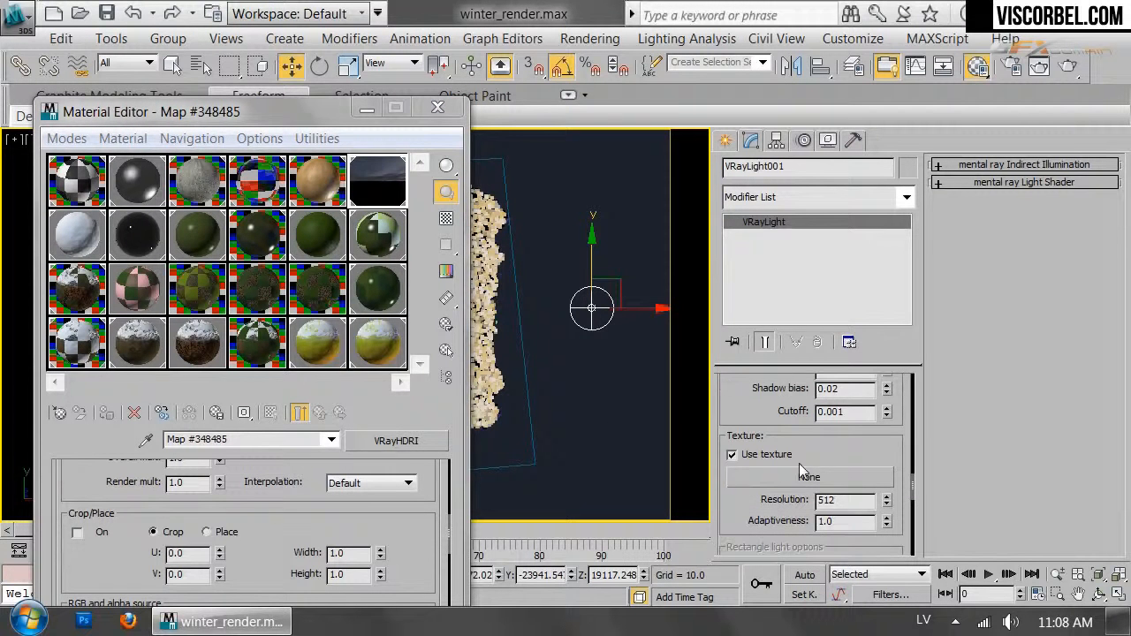
drag(371, 247, 838, 477)
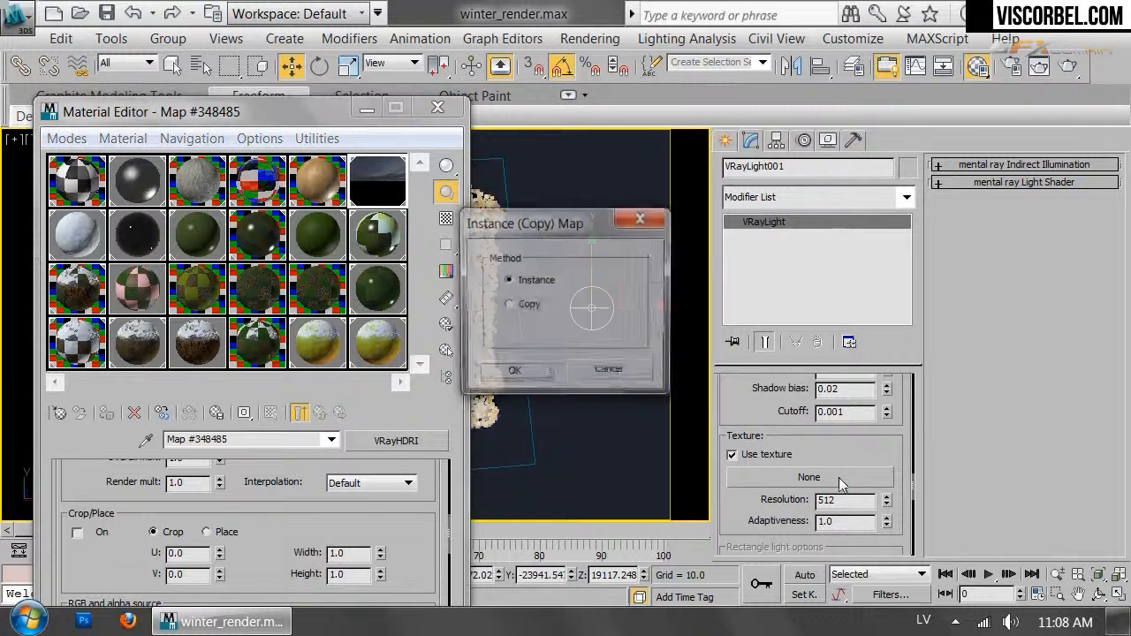
click(514, 373)
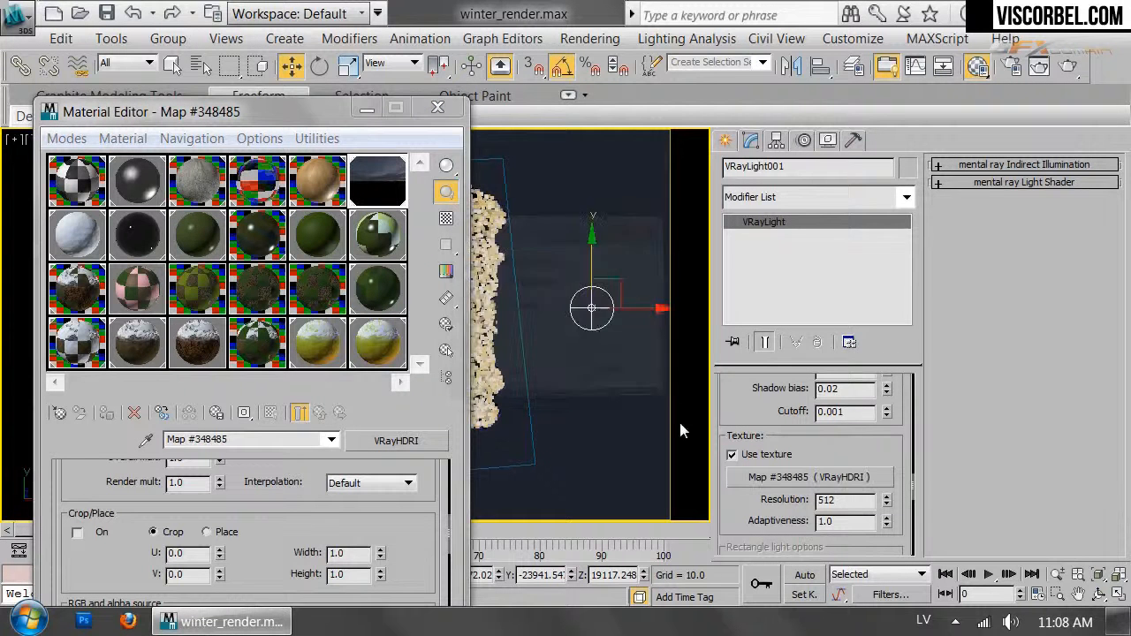
Set the dome light's intensity multiplier to 1.0
double_click(857, 502)
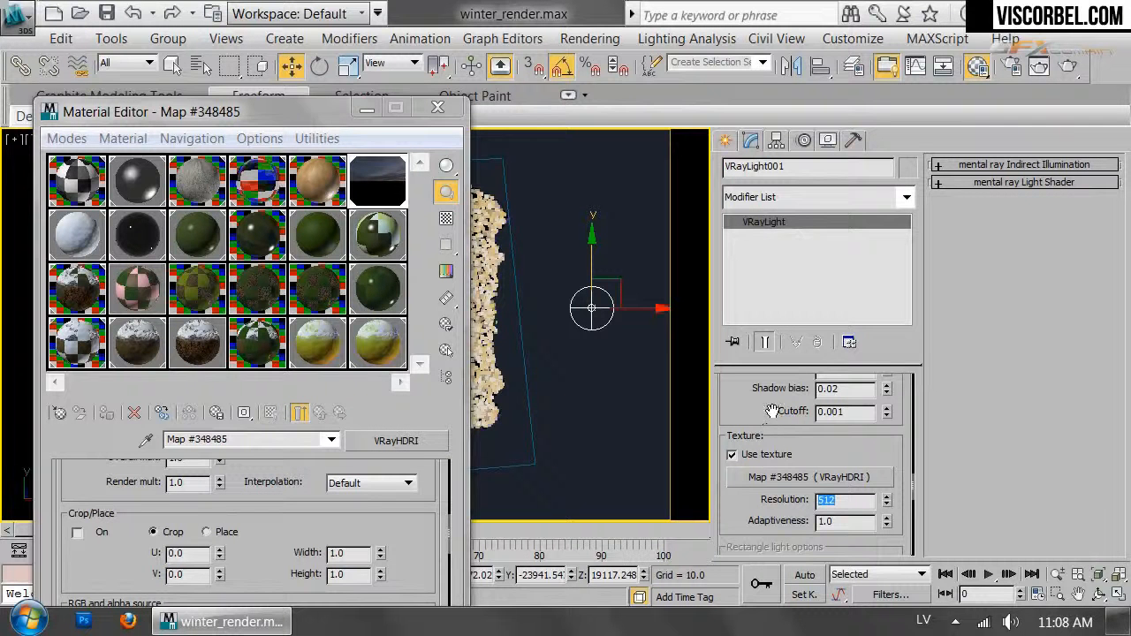
drag(748, 394, 777, 471)
scroll(742, 433, up, 5)
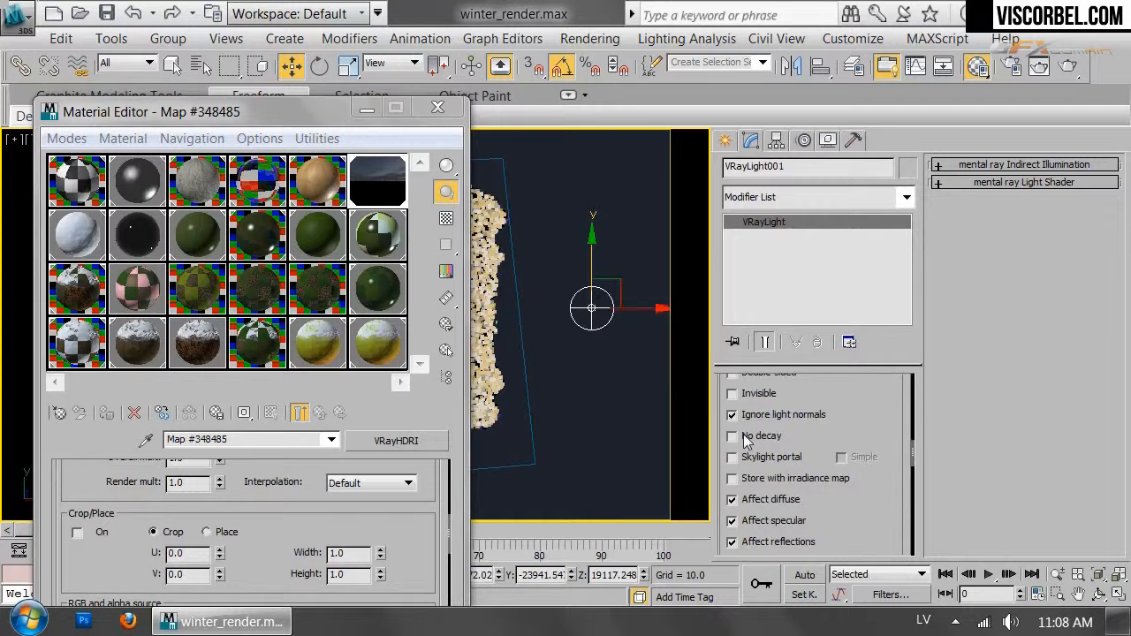
scroll(743, 434, up, 2)
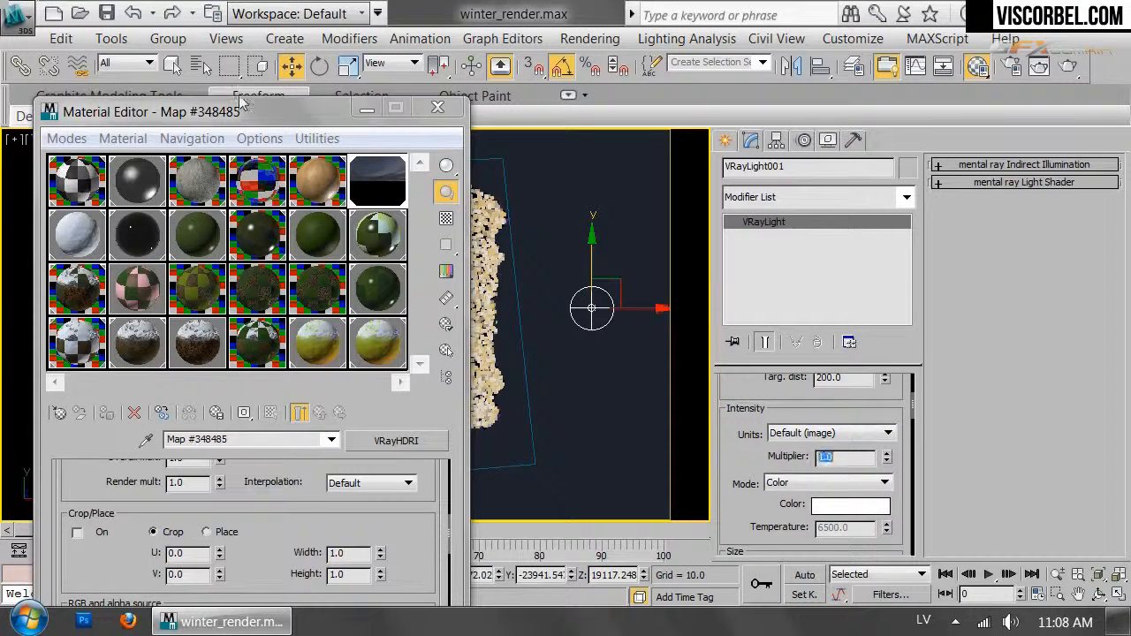
Isolate the dome light in the camera view, run a test render and close the rendered frame window
drag(243, 113, 869, 448)
key(c)
click(527, 158)
double_click(526, 158)
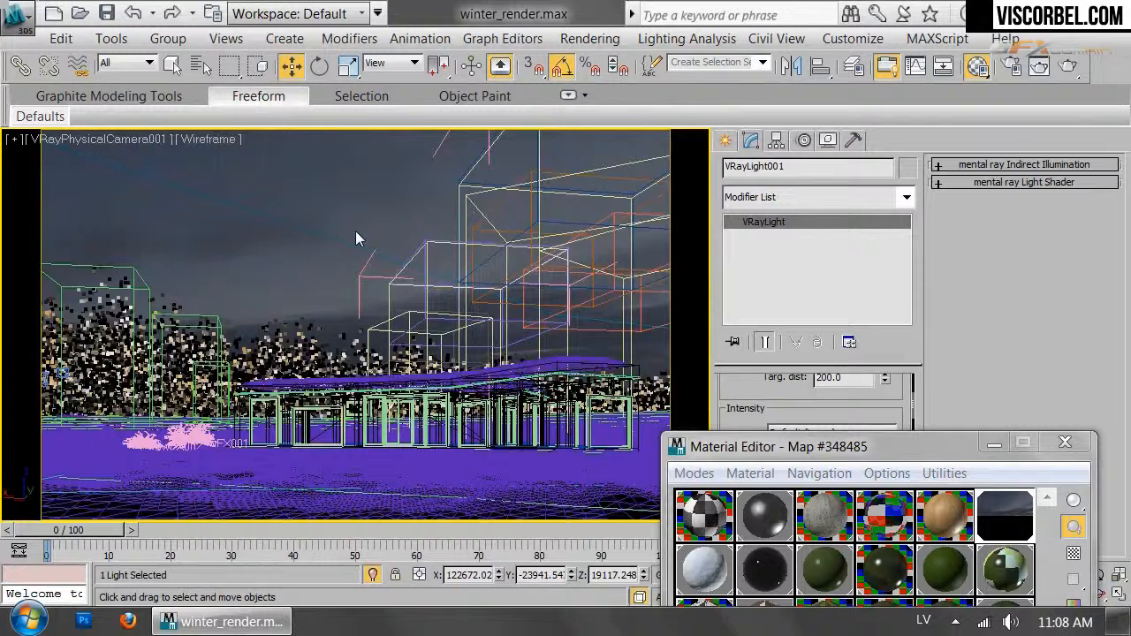
right_click(355, 235)
click(494, 145)
click(1067, 72)
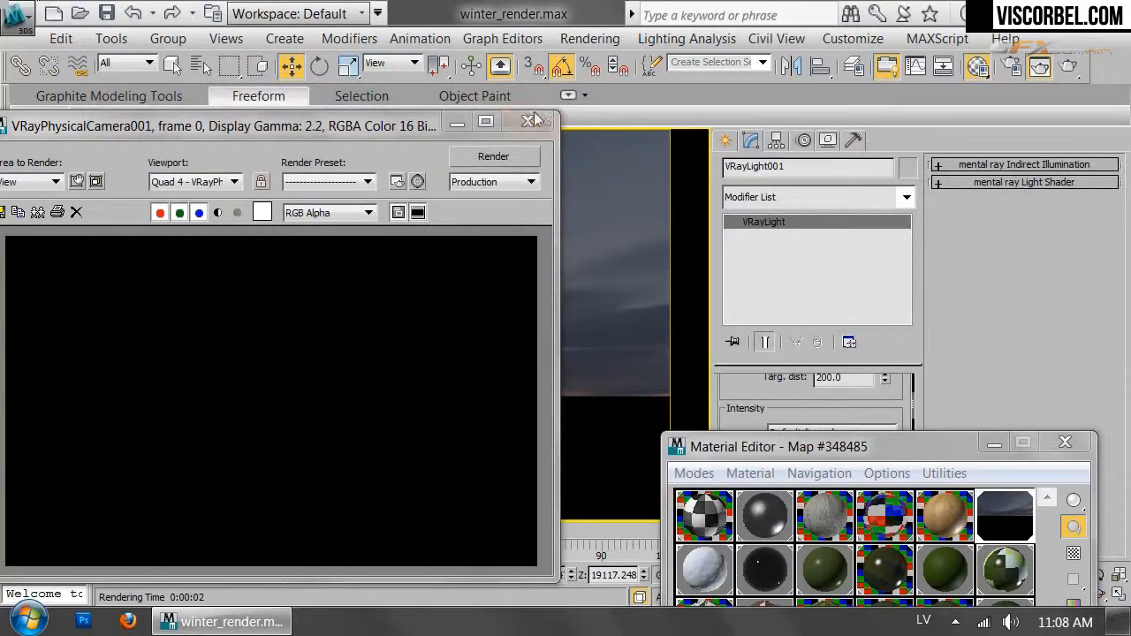
click(529, 121)
Adjust the sky's position by setting the VRayHDRI map's horizontal rotation to about -210
drag(861, 447, 766, 76)
scroll(758, 468, up, 2)
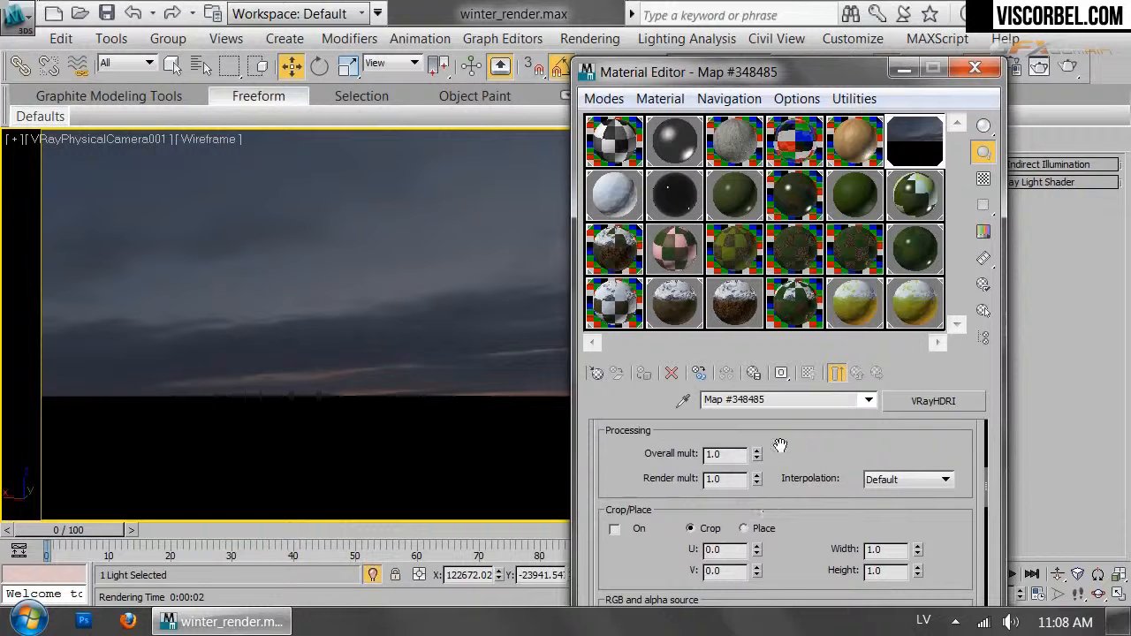
scroll(775, 451, up, 1)
drag(767, 449, 768, 451)
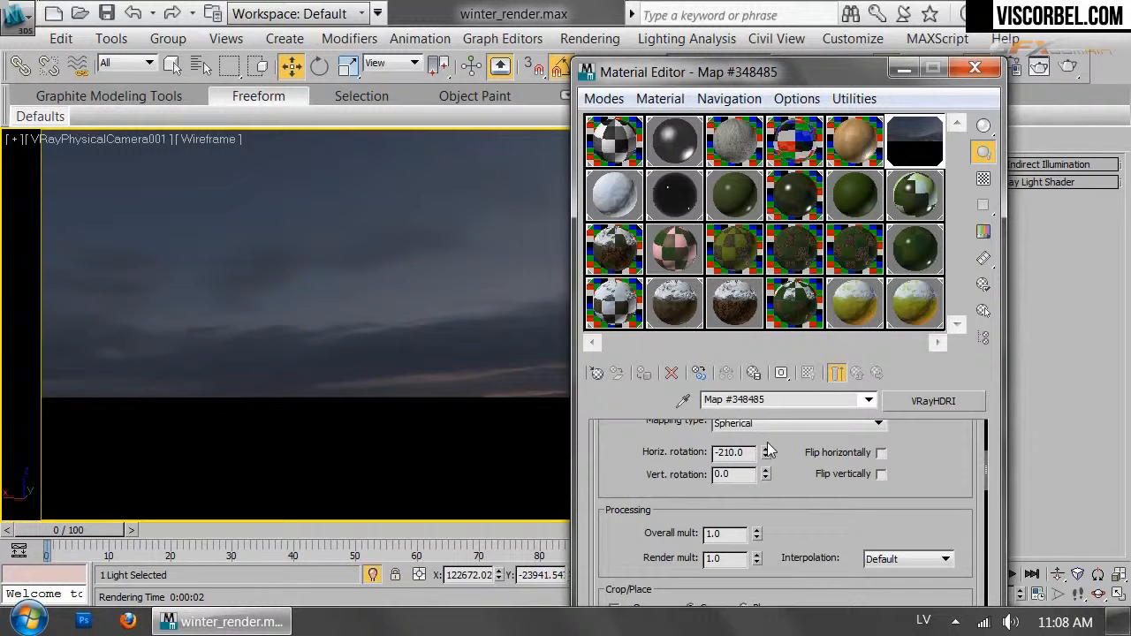
drag(731, 77, 696, 73)
Set the VRayHDRI map's inverse gamma to 0.7 and render the camera view
scroll(691, 487, down, 6)
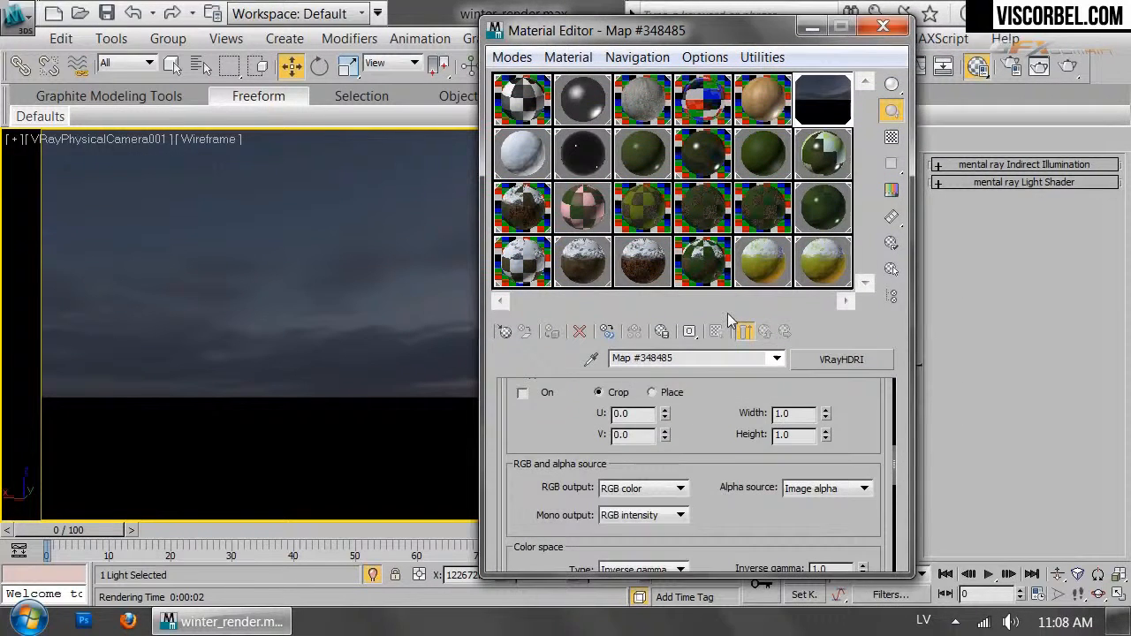
double_click(822, 465)
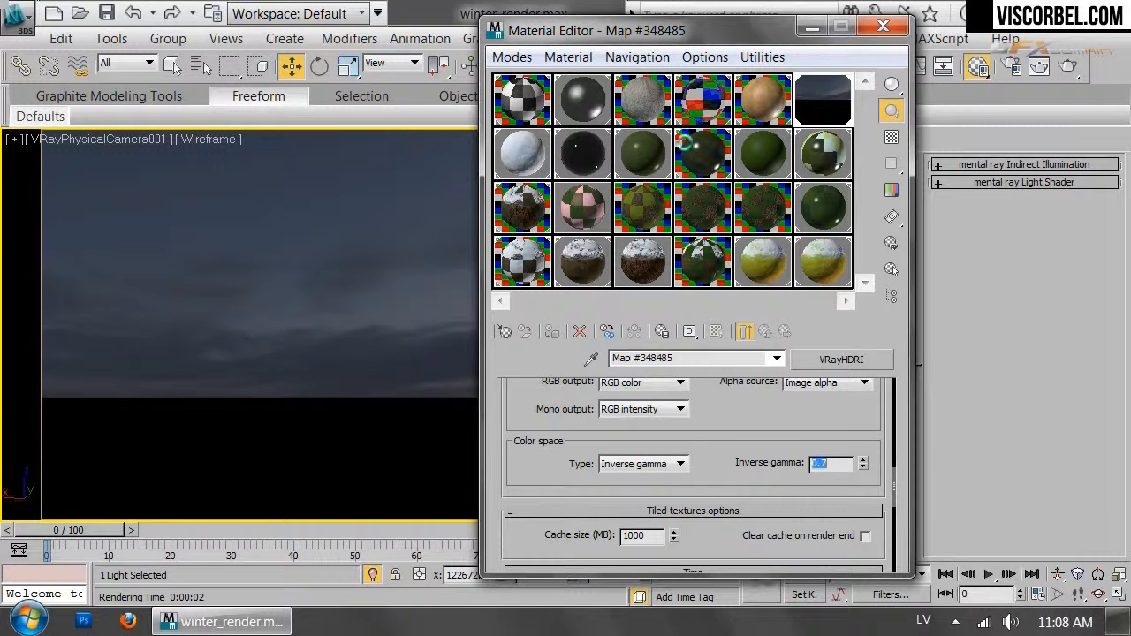
click(1080, 71)
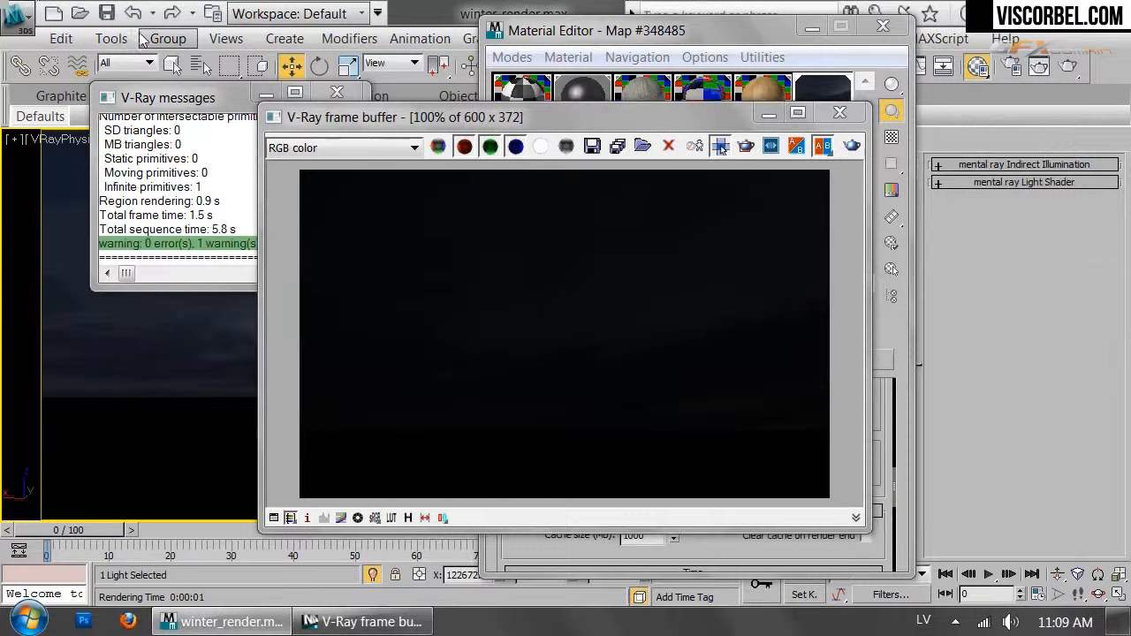
Unhide VRayPhysicalCamera001 by name
click(201, 65)
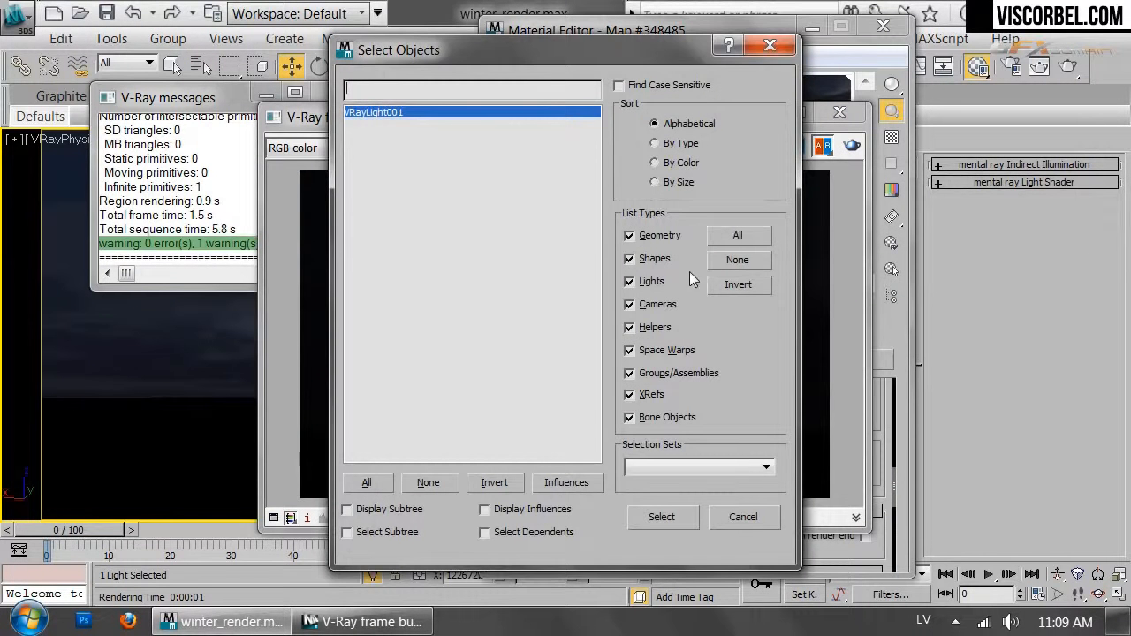
click(743, 522)
right_click(159, 286)
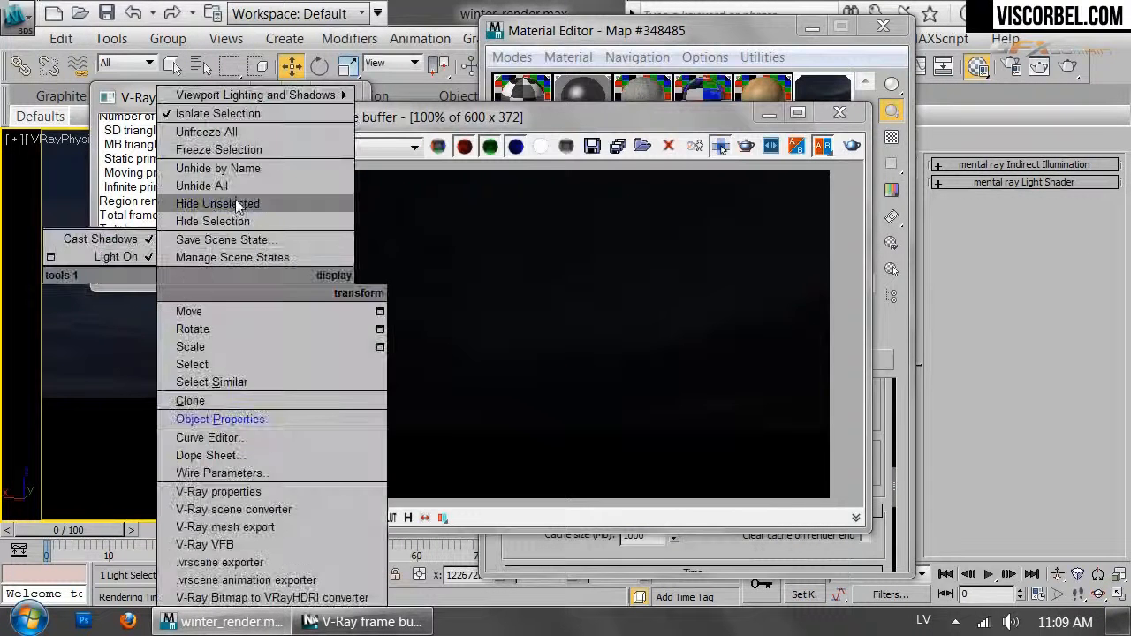
click(220, 167)
click(375, 265)
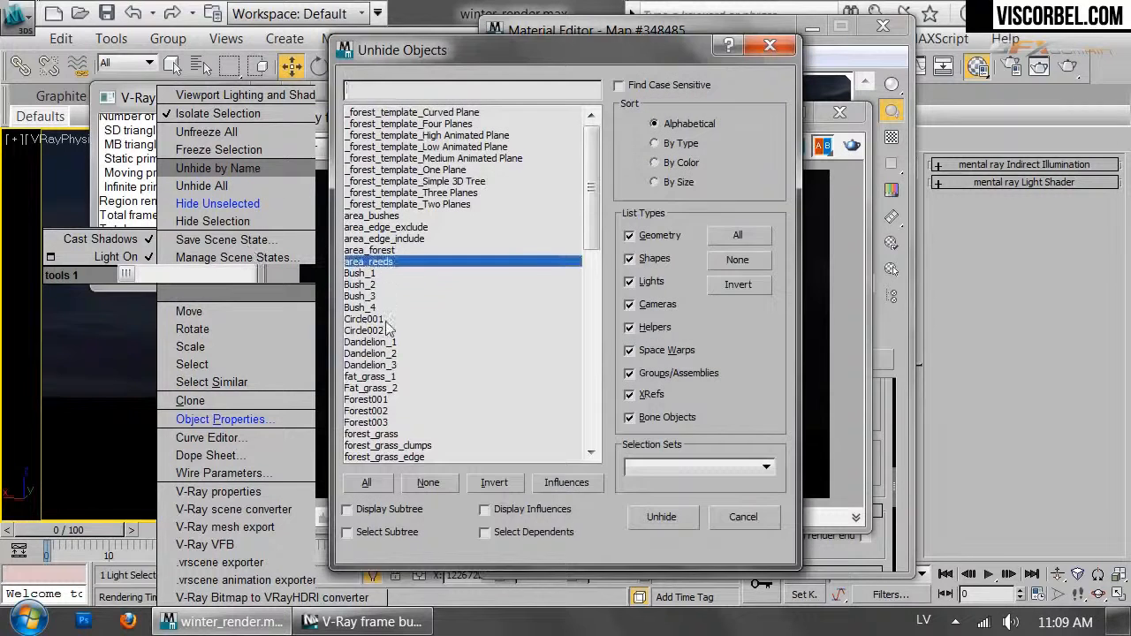
scroll(386, 329, down, 5)
scroll(386, 328, down, 12)
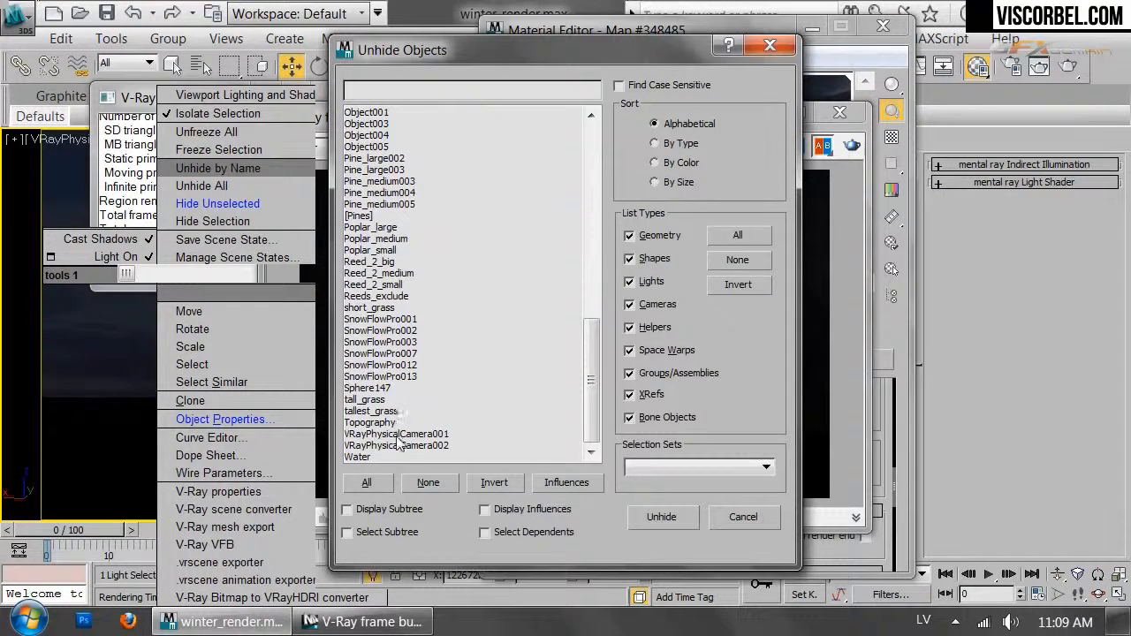
click(398, 434)
click(661, 516)
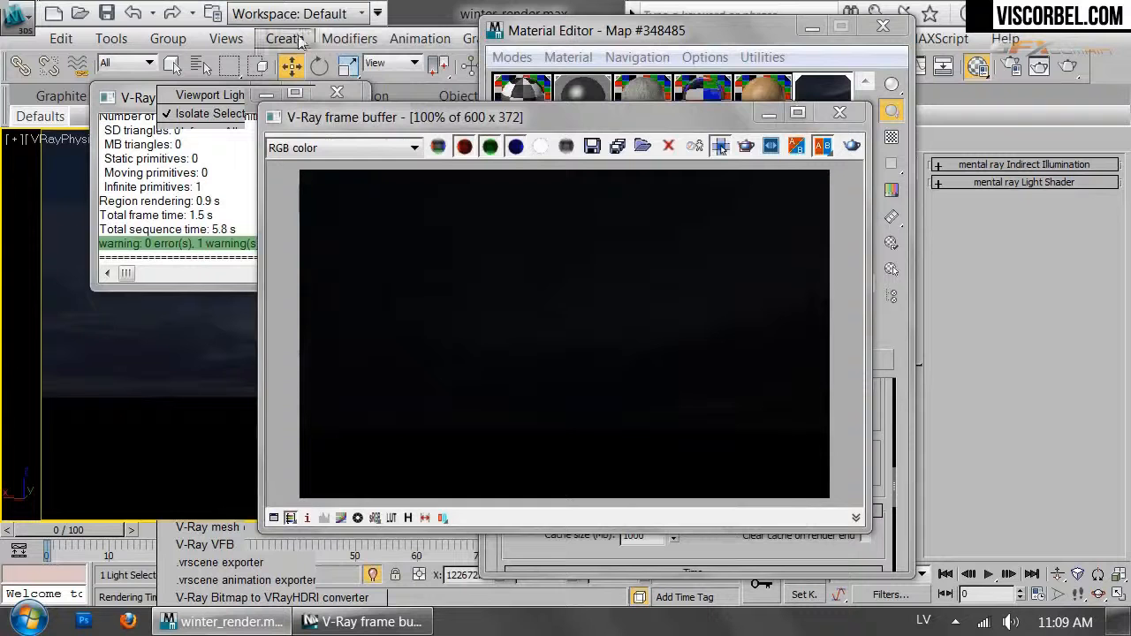
Select VRayPhysicalCamera001 by name, close the Material Editor and move the frame buffer clear of the camera parameters
click(199, 64)
click(397, 123)
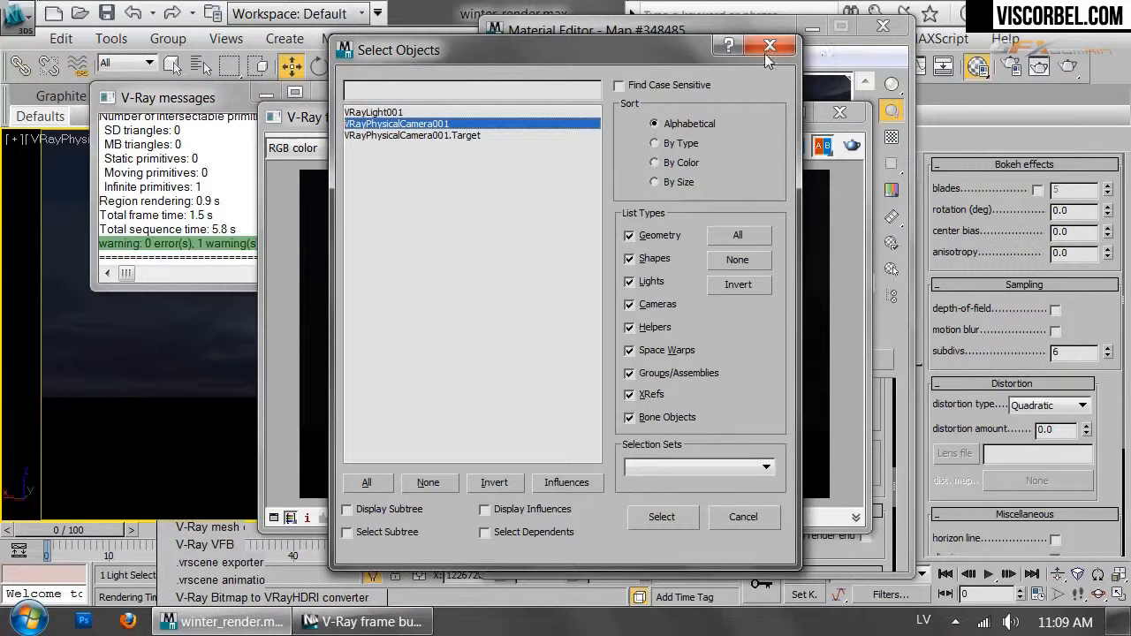
click(661, 517)
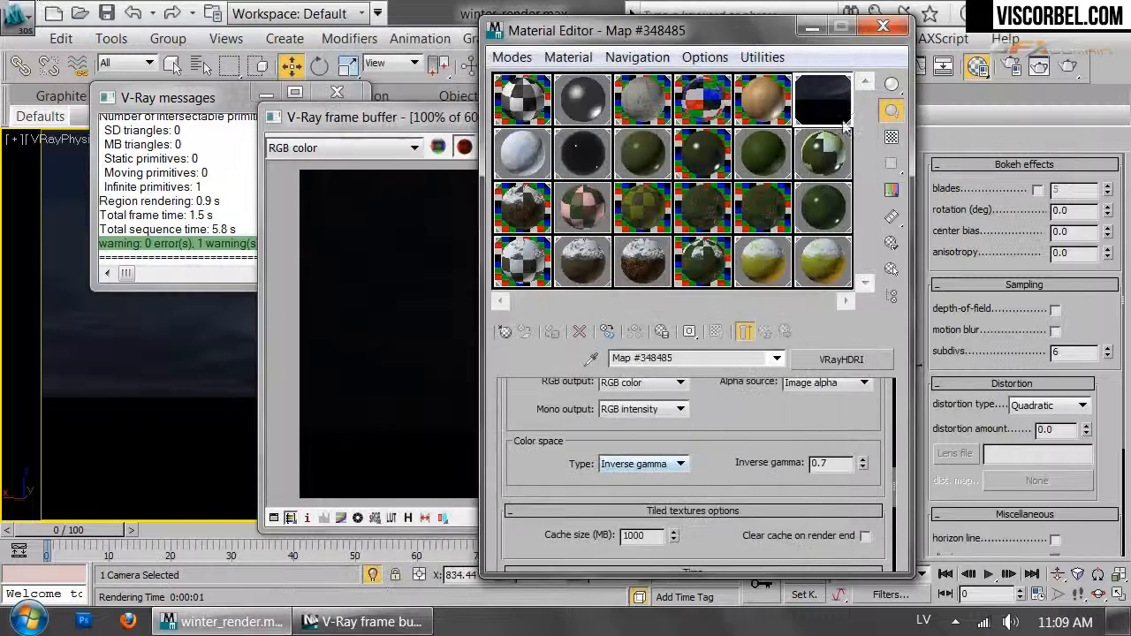
click(883, 26)
drag(583, 118, 361, 146)
Set the physical camera's shutter speed to 10.0 and render the sky again
scroll(830, 441, down, 10)
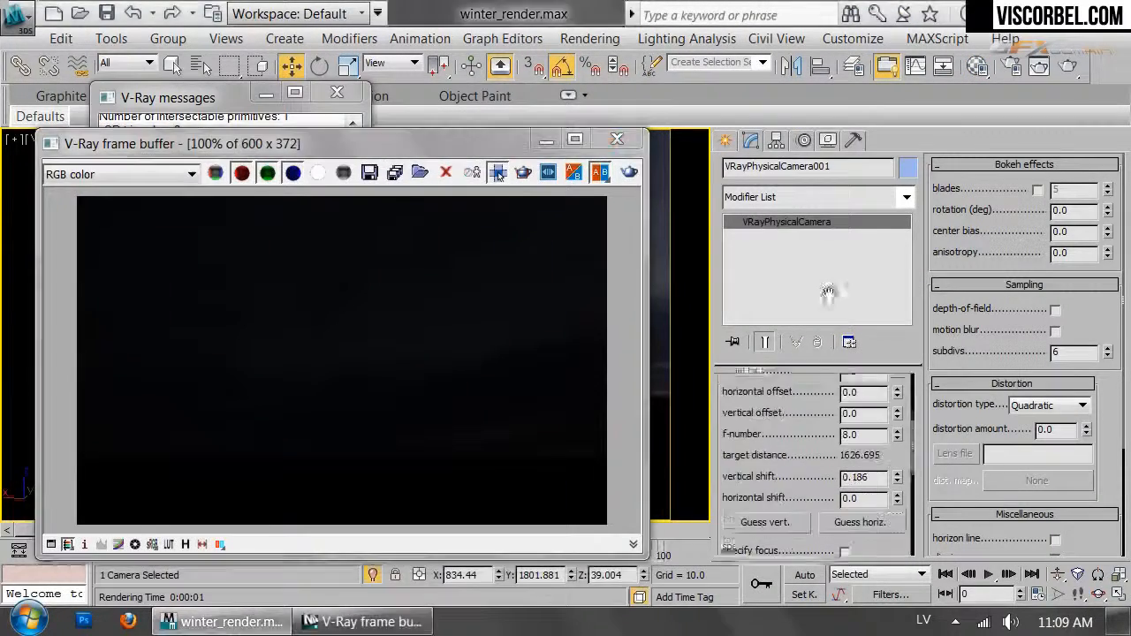
scroll(834, 466, down, 2)
scroll(839, 463, up, 6)
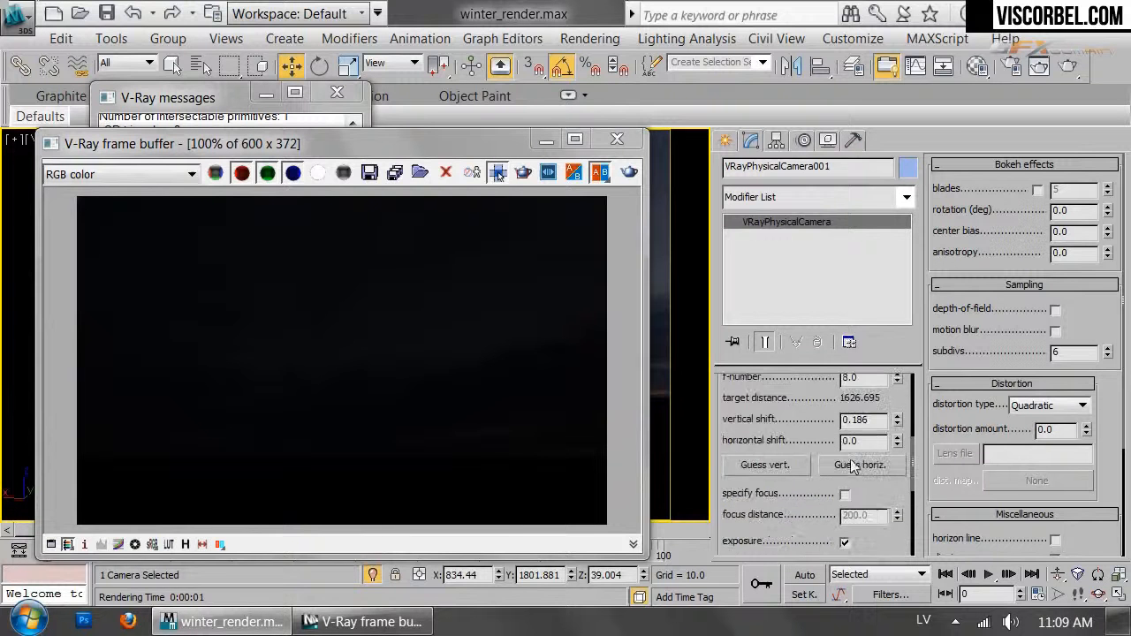
scroll(865, 448, down, 8)
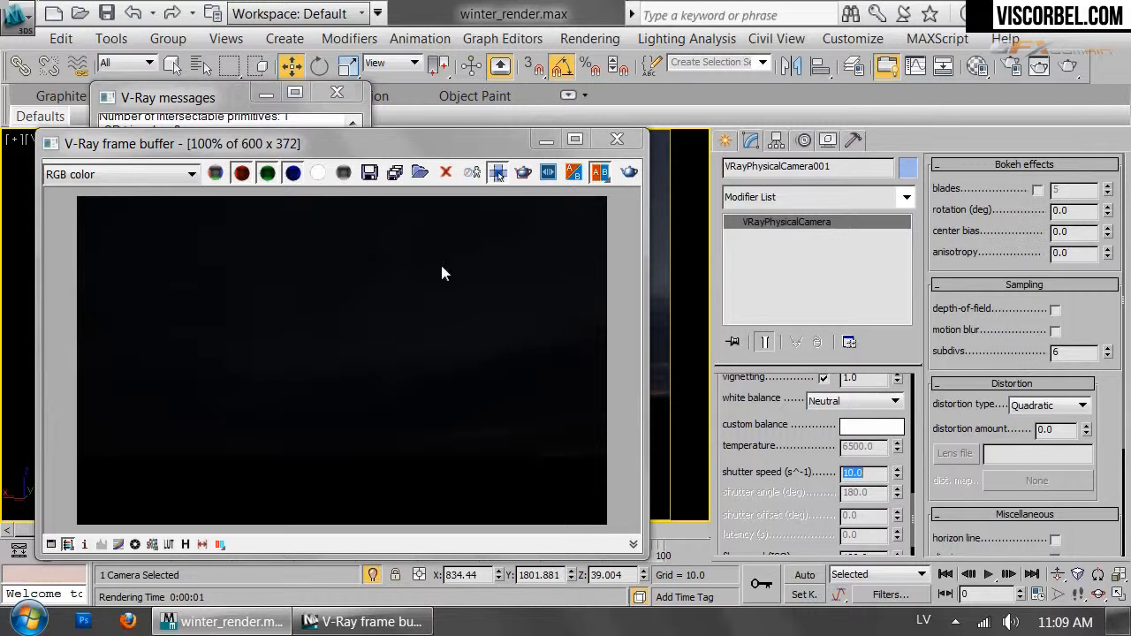
click(637, 175)
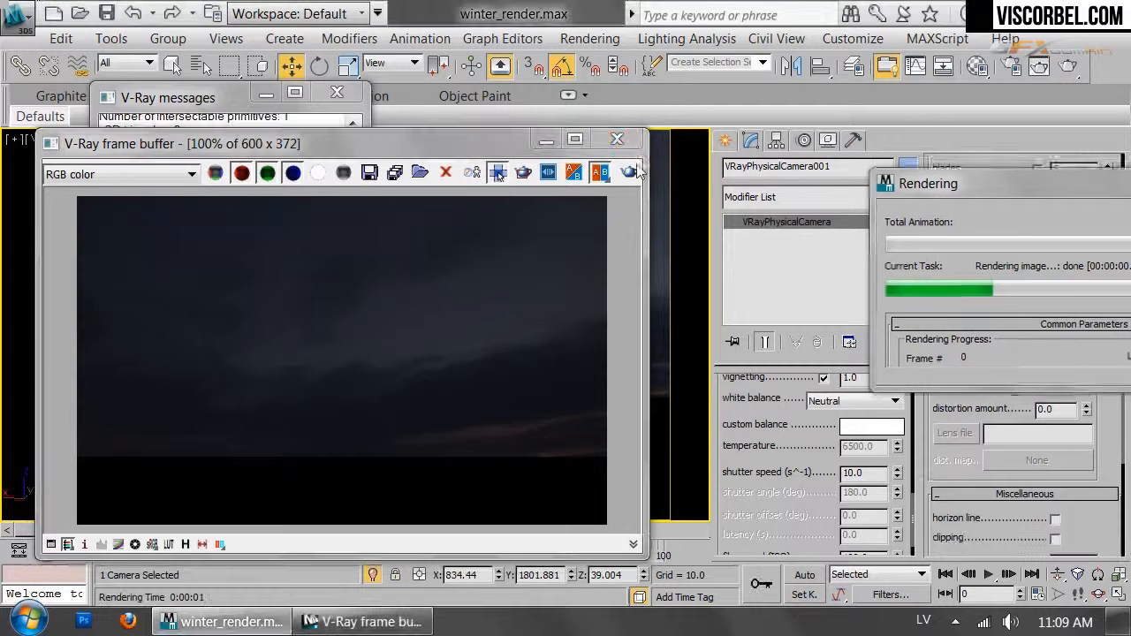
Set the VRayHDRI map's render multiplier to 5.0 and render the sky again
click(617, 139)
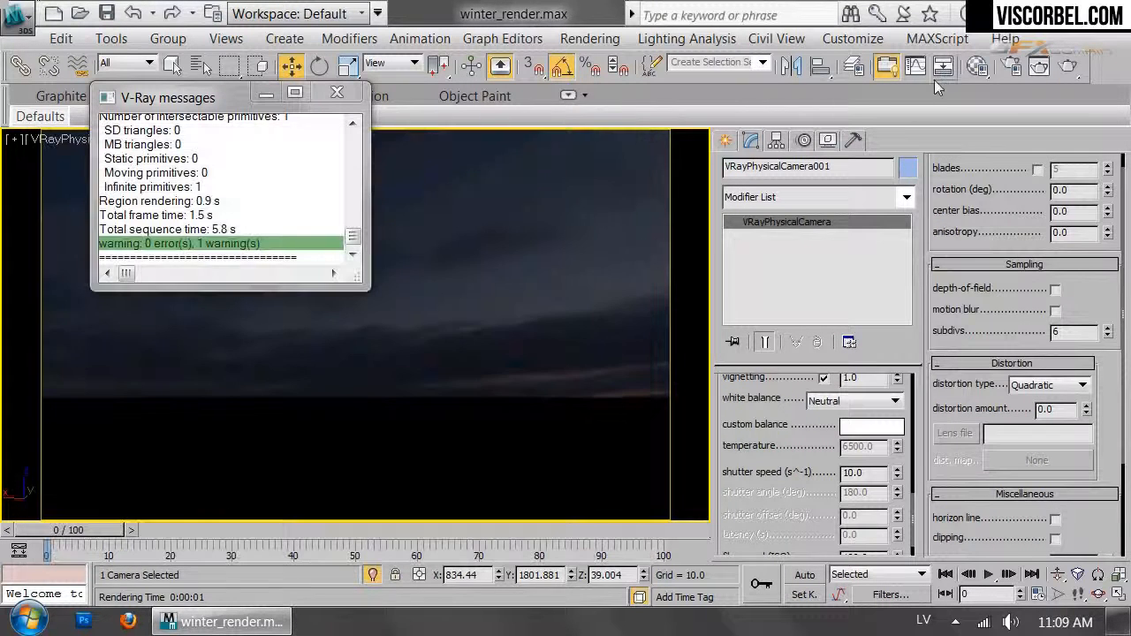
click(977, 65)
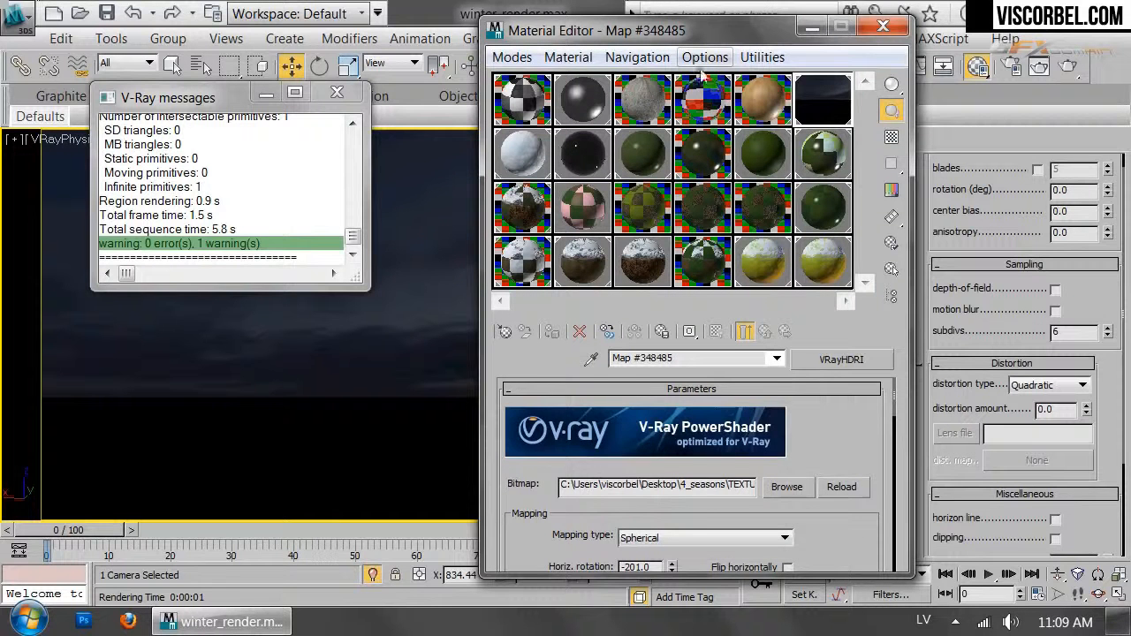
scroll(860, 427, down, 3)
drag(834, 502, 846, 375)
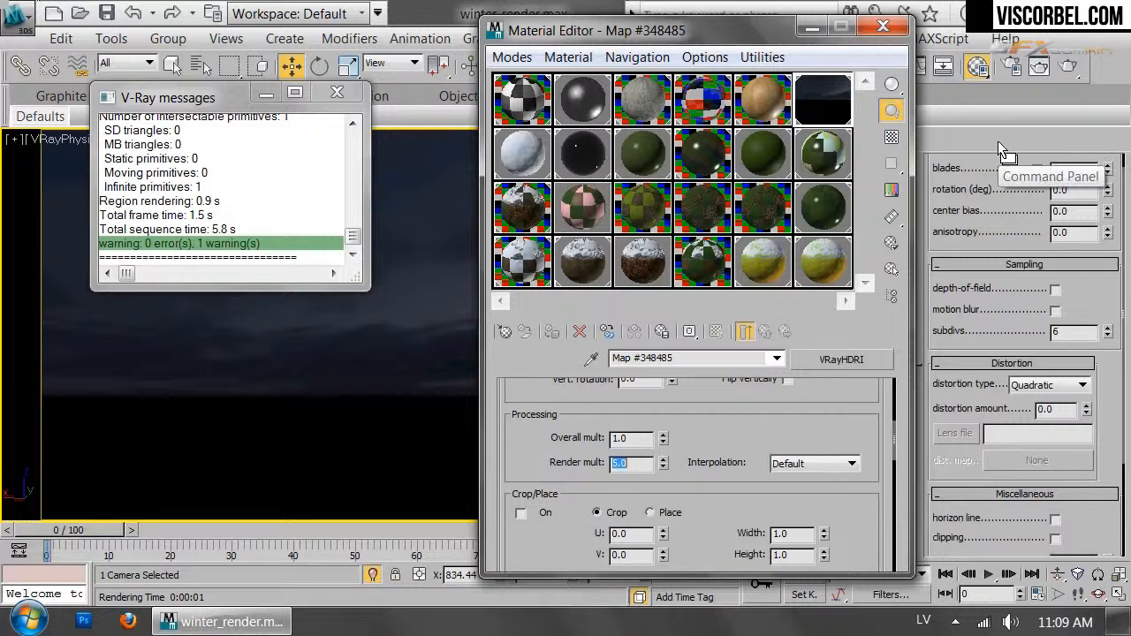
click(1074, 68)
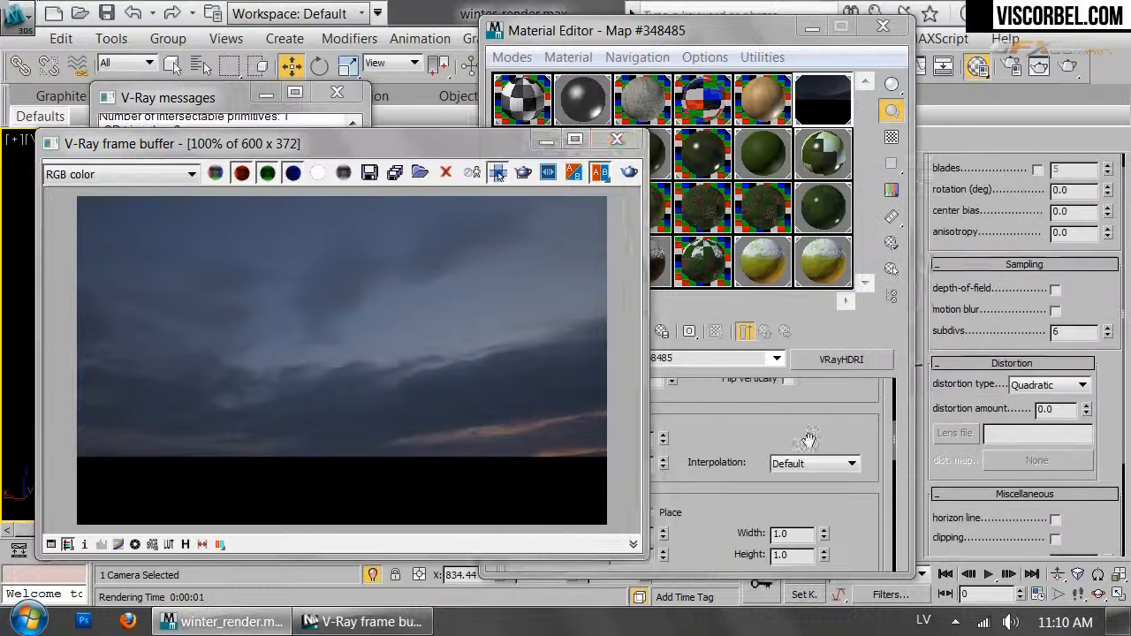
Raise the VRayHDRI map's render multiplier further and rerender the sky for a brighter result
click(759, 463)
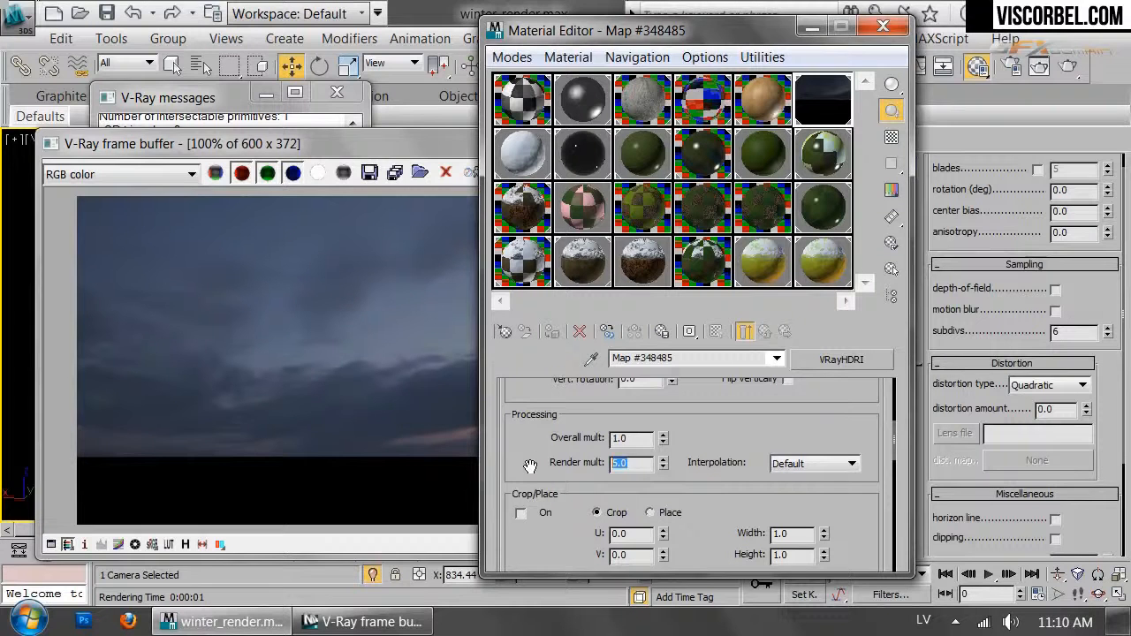
click(256, 409)
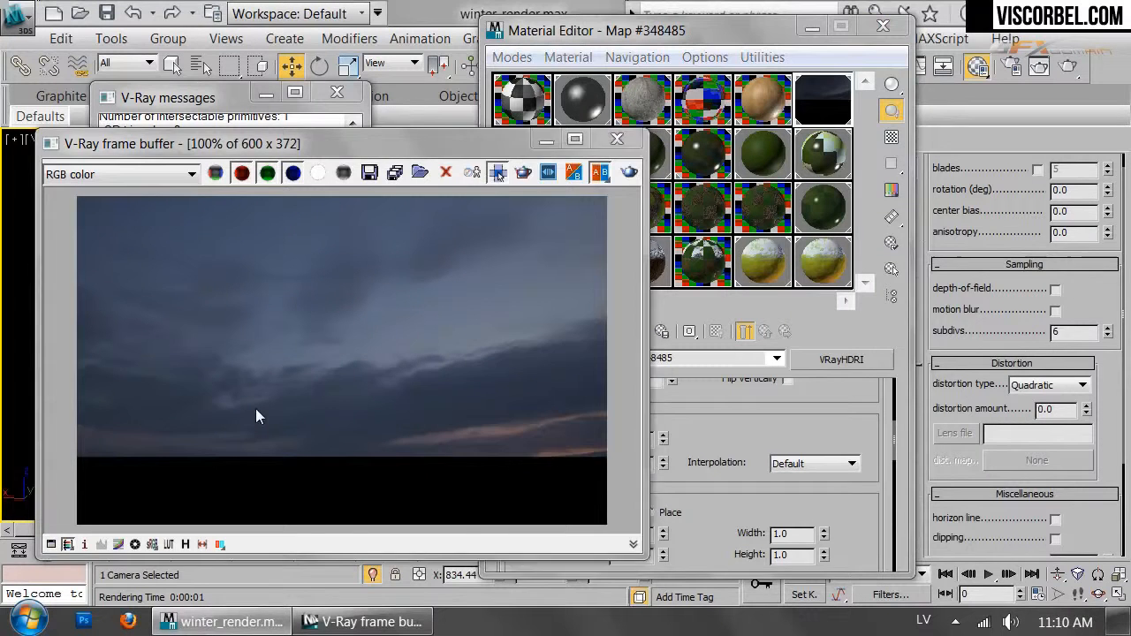
click(629, 174)
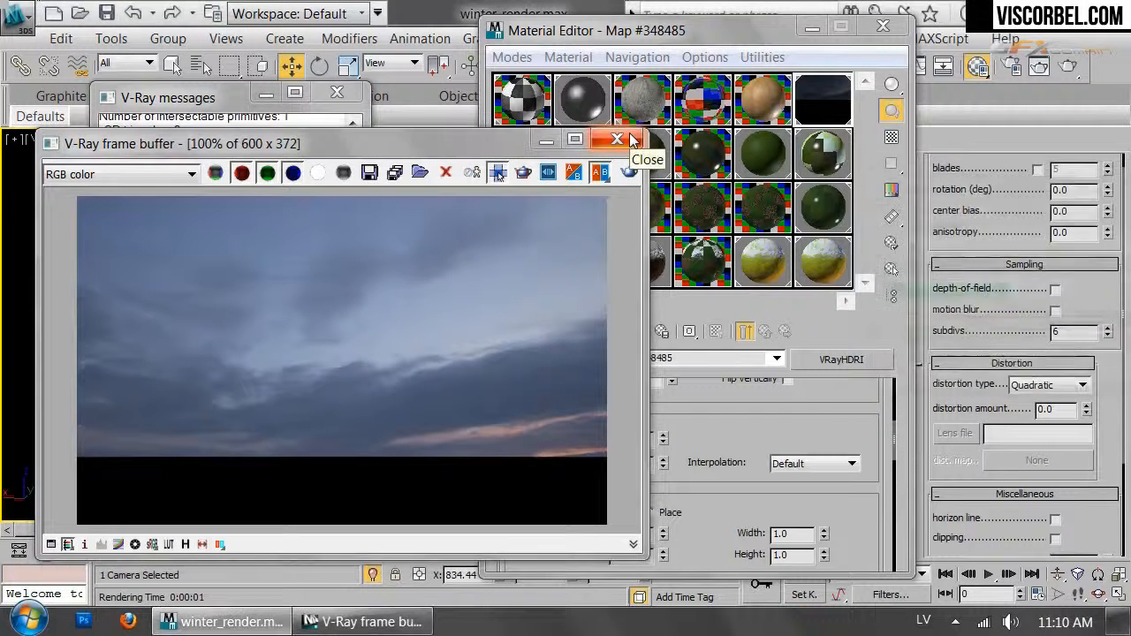
Check the rendered sky's alpha channel, close the Material Editor and look through the physical camera's parameters
click(318, 173)
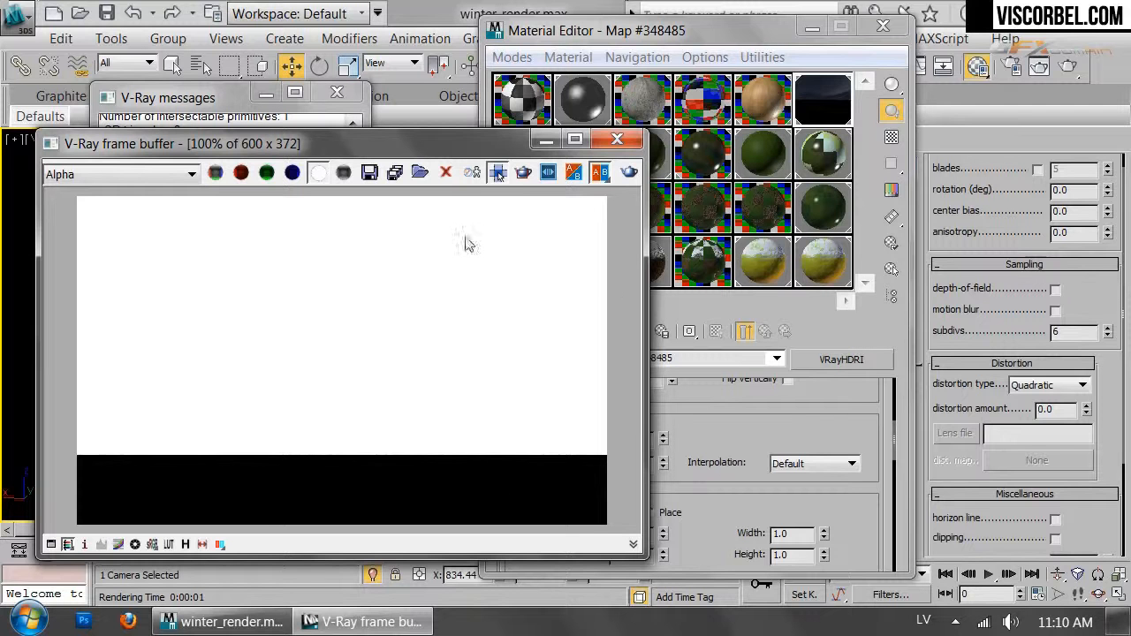
click(883, 26)
drag(805, 448, 783, 580)
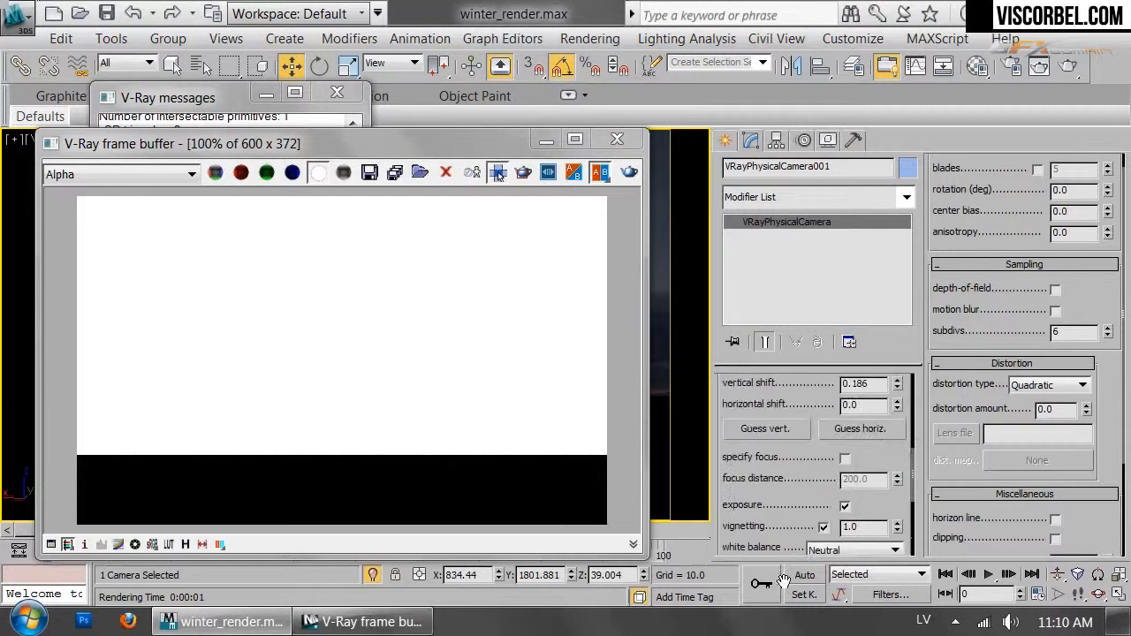
scroll(794, 458, up, 3)
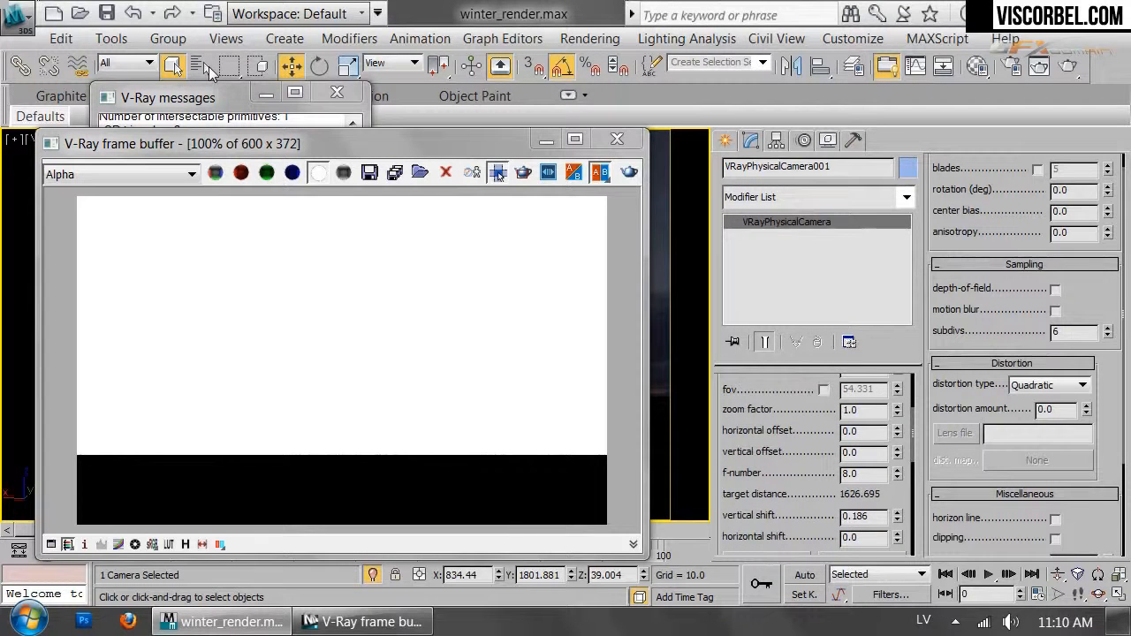
Select the dome light VRayLight001 by name, make it invisible and render again to check the alpha channel
click(203, 67)
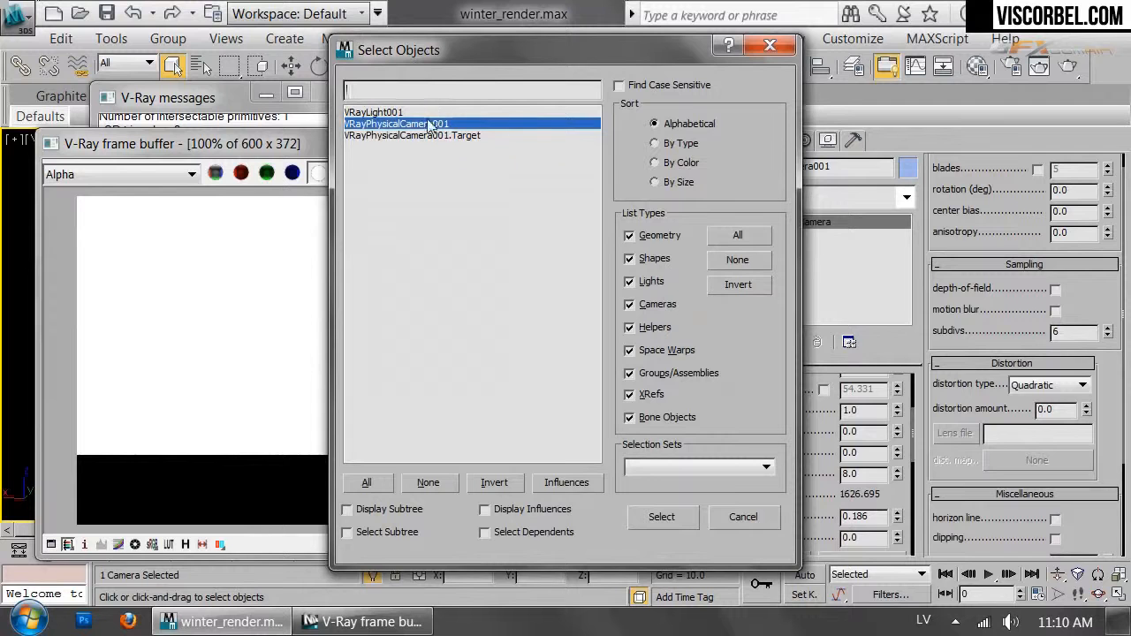
double_click(388, 113)
scroll(795, 491, down, 3)
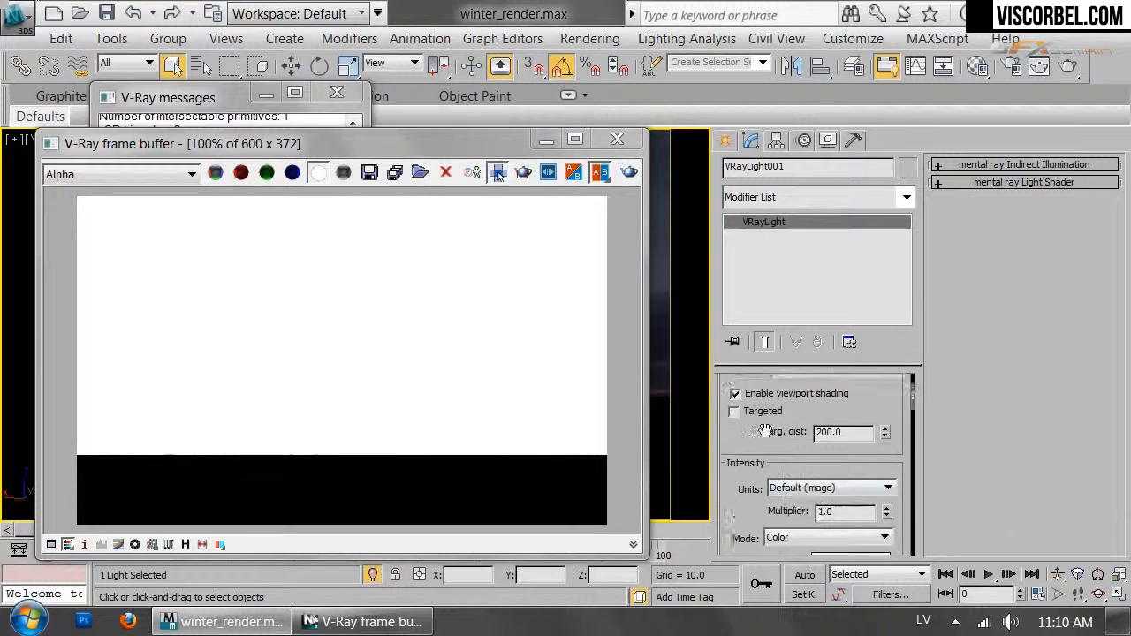
scroll(802, 492, down, 4)
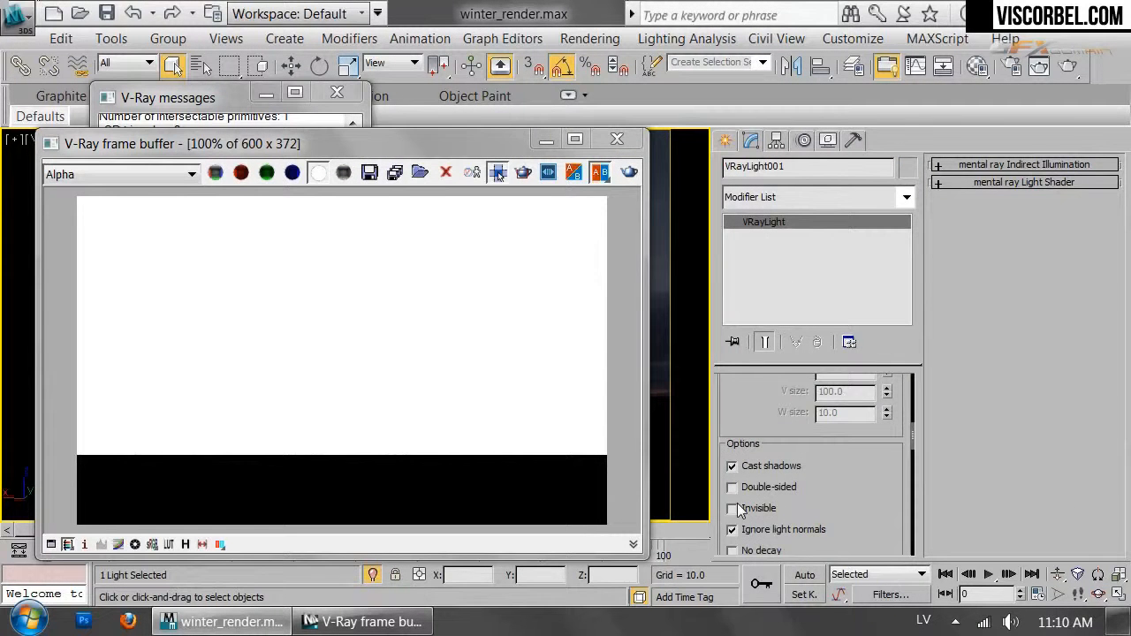
click(628, 173)
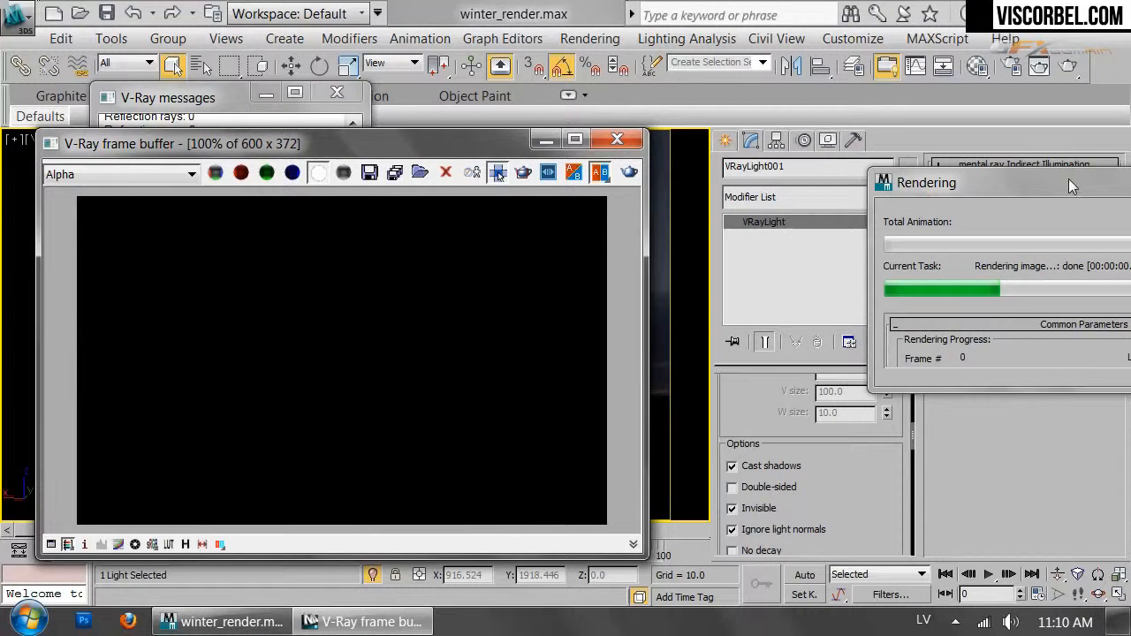
Close the frame buffer and V-Ray messages, and unhide all objects without unhiding the layers
click(617, 139)
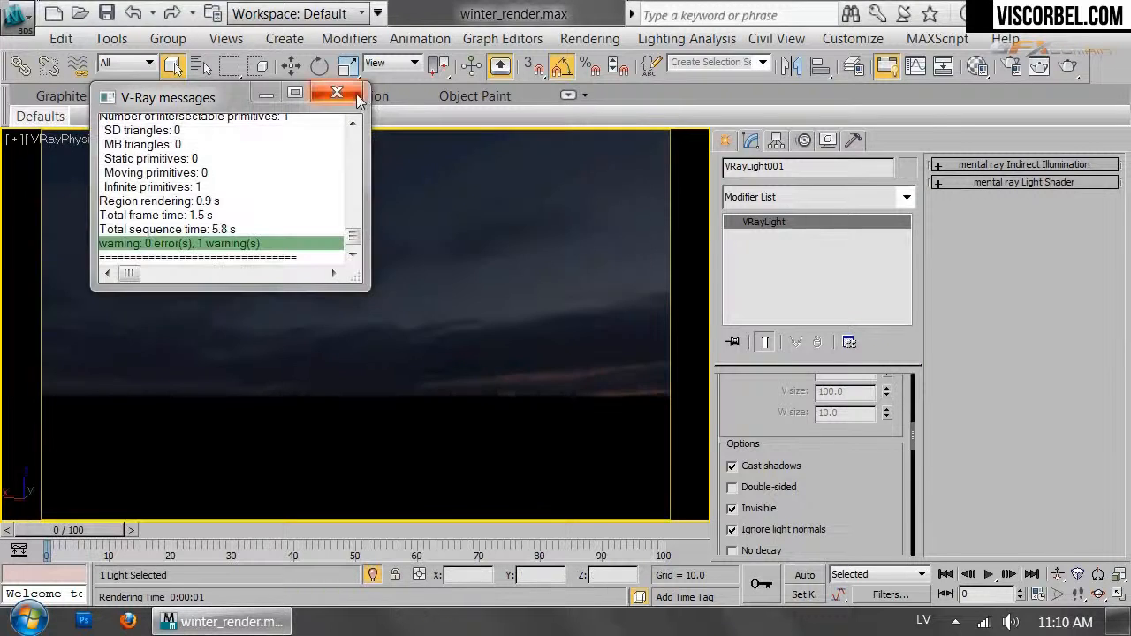
click(336, 93)
right_click(585, 281)
click(663, 186)
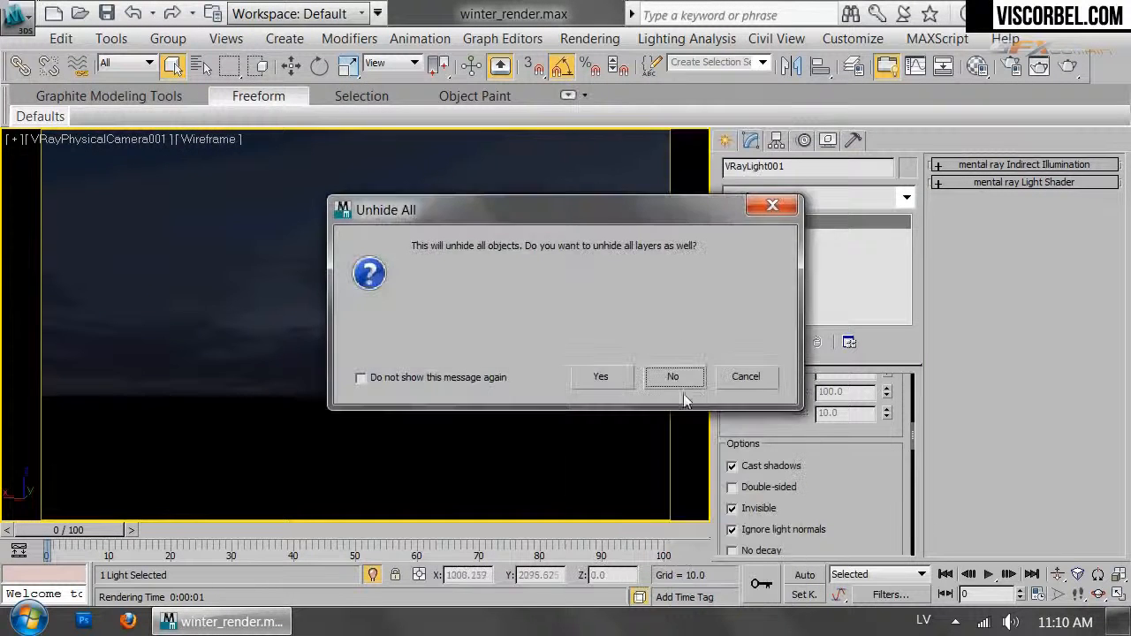
click(673, 379)
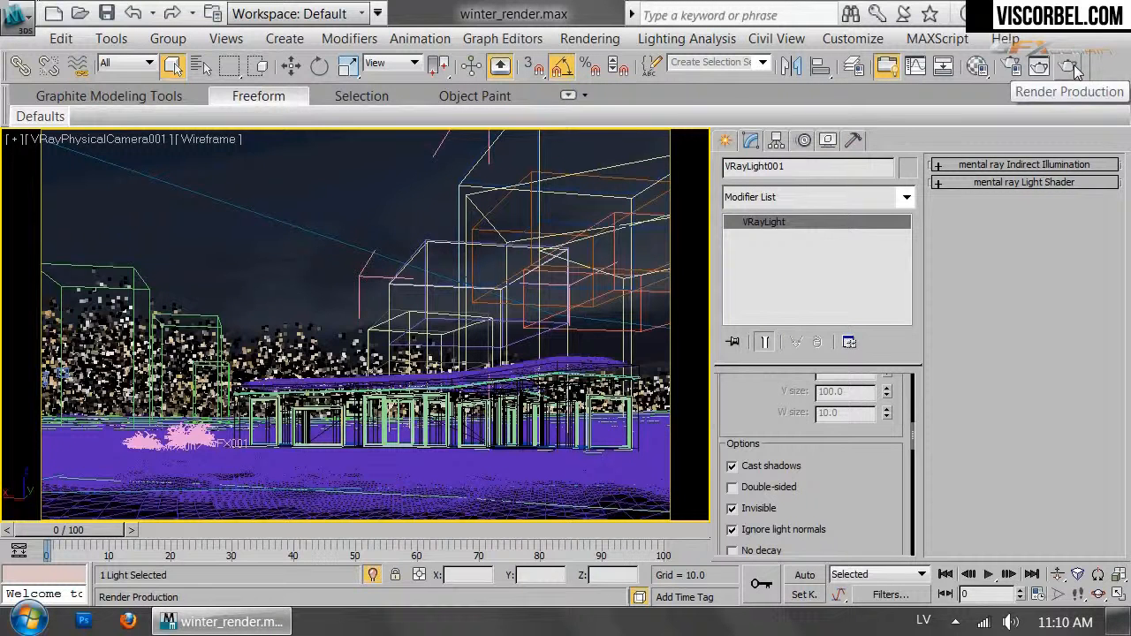
Unhide the Furniture layer in the layer manager
click(1076, 71)
click(854, 66)
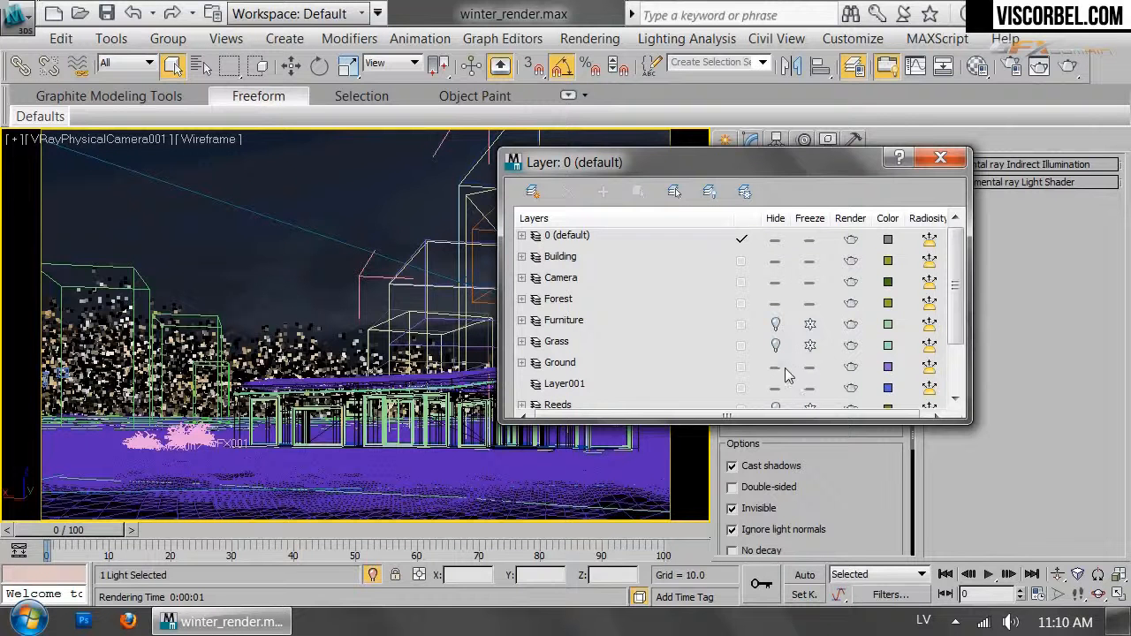
click(776, 324)
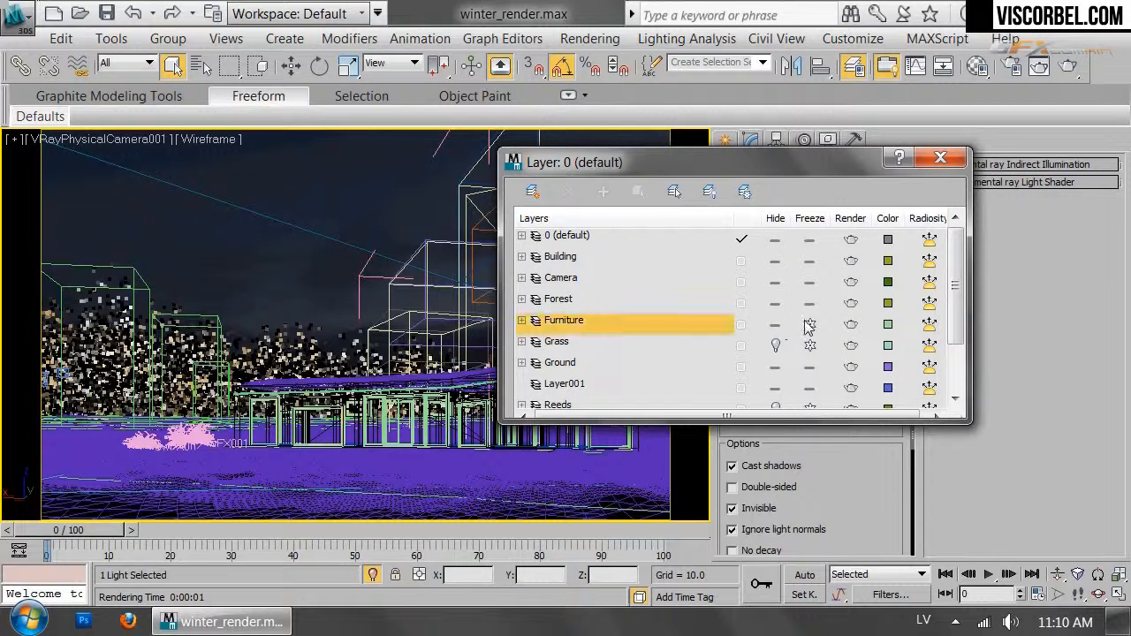
click(939, 158)
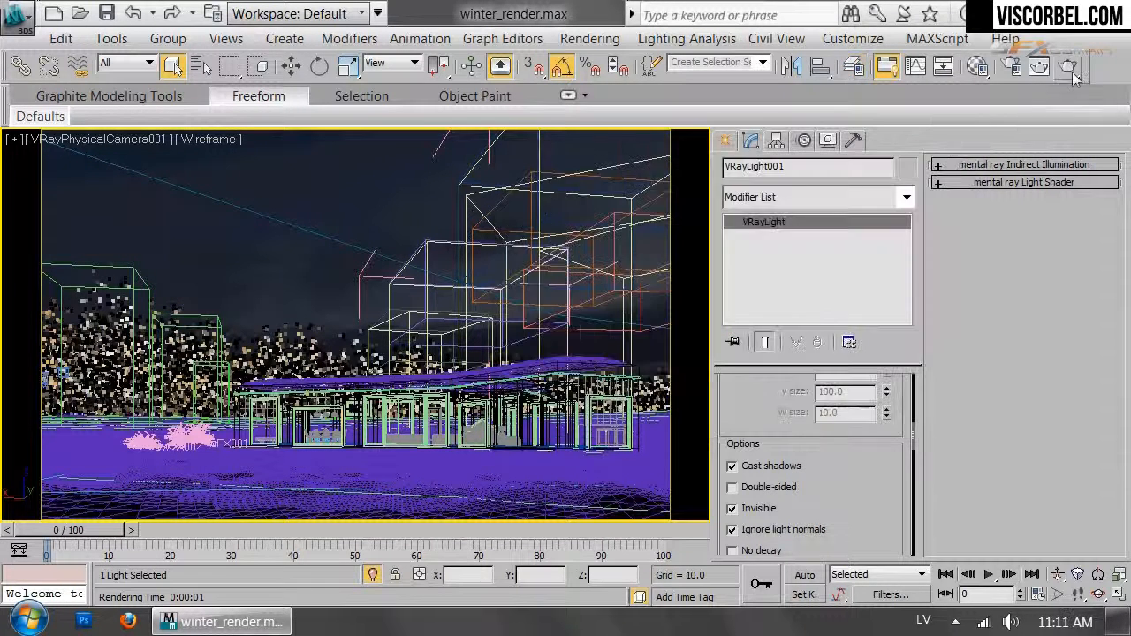
Render the full house scene from the camera, cancel the render once the house is readable and close the frame buffer
click(1076, 71)
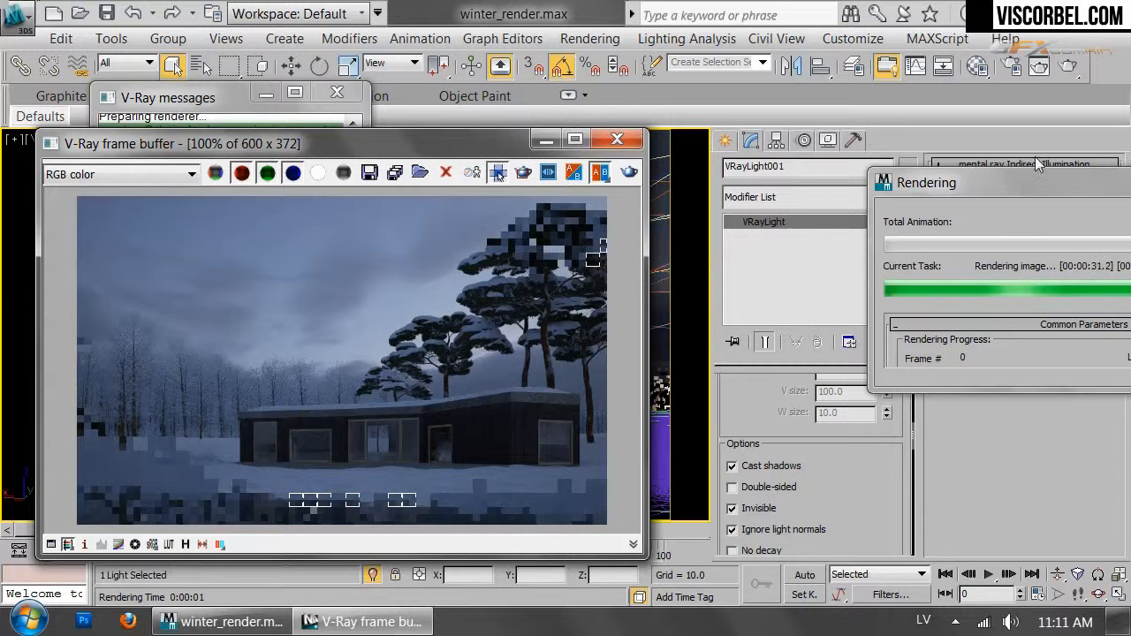
drag(1038, 179, 709, 142)
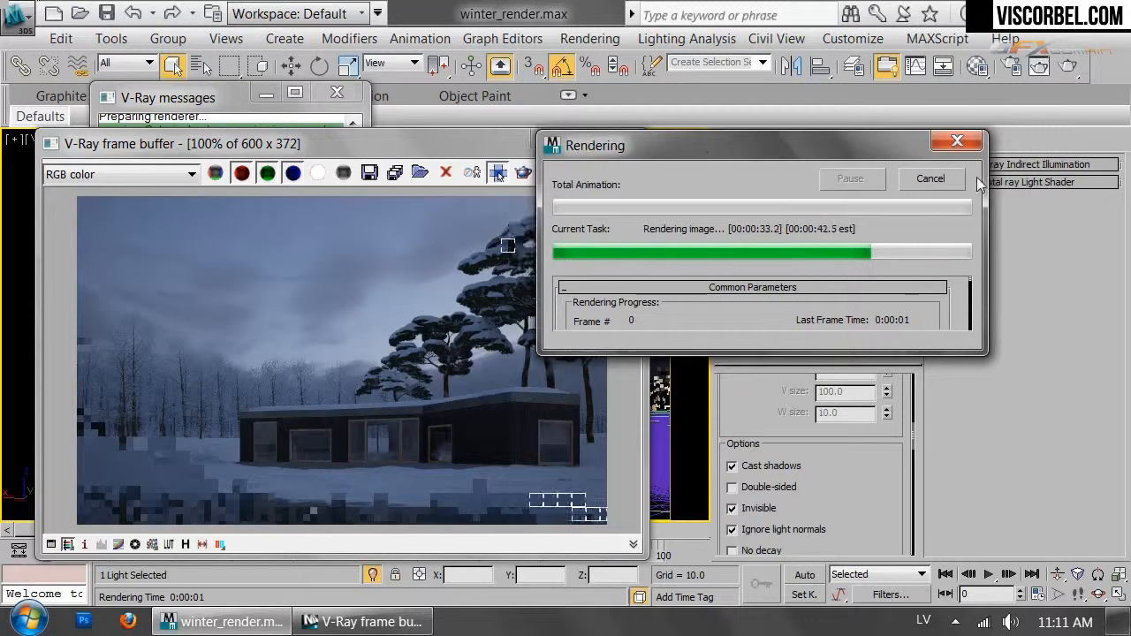
click(932, 178)
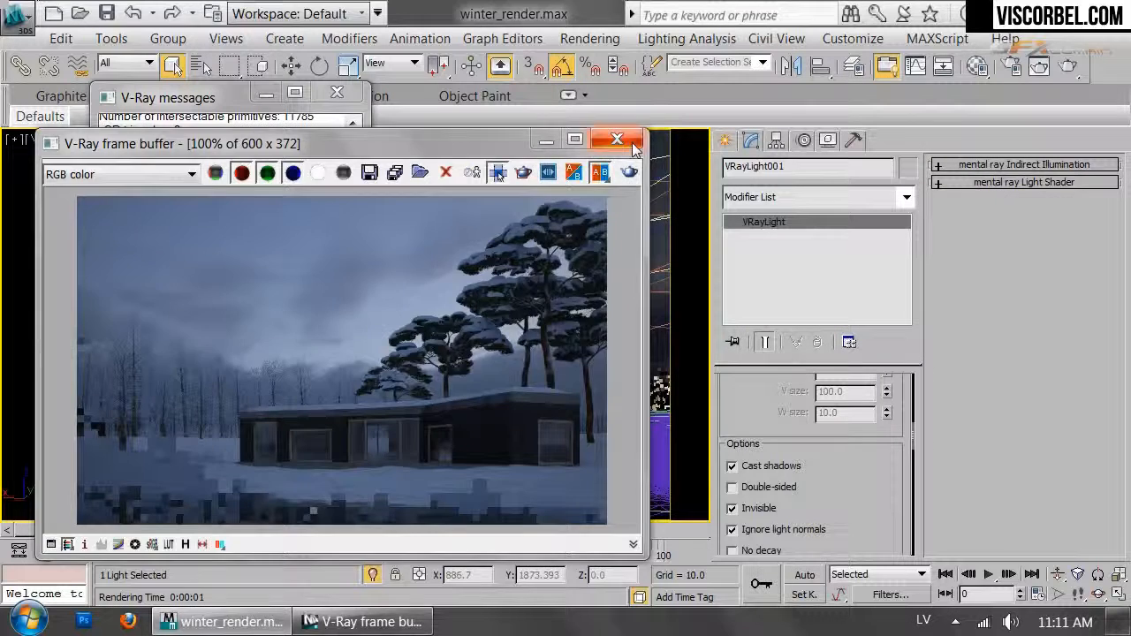
click(632, 143)
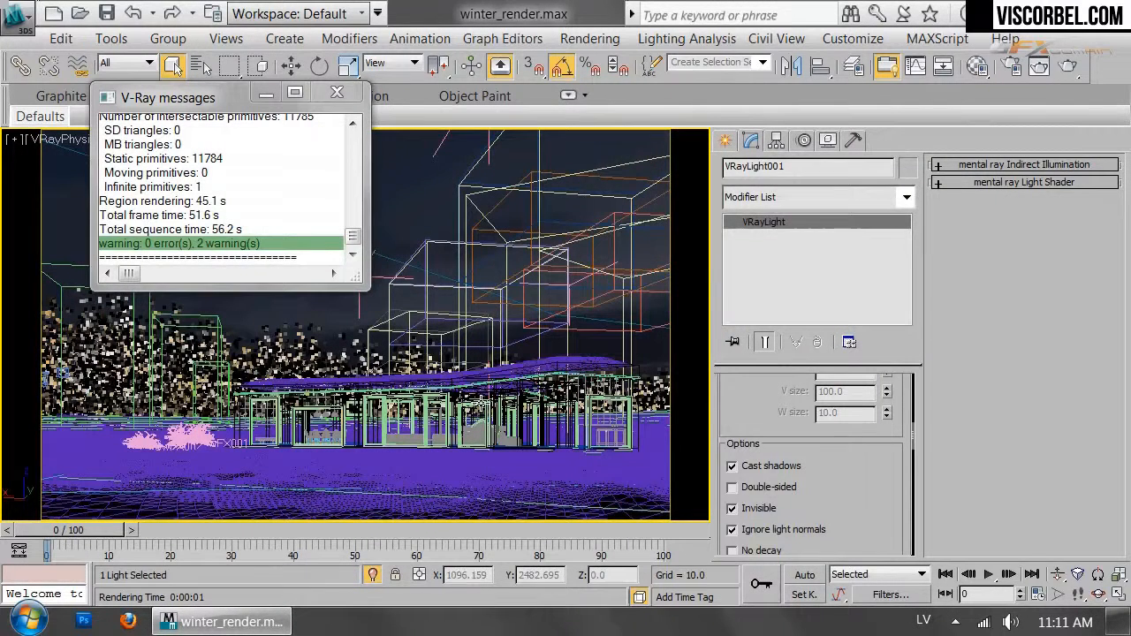
right_click(616, 284)
click(677, 131)
click(742, 376)
Unfreeze the Furniture layer in the layer manager
click(851, 74)
click(810, 325)
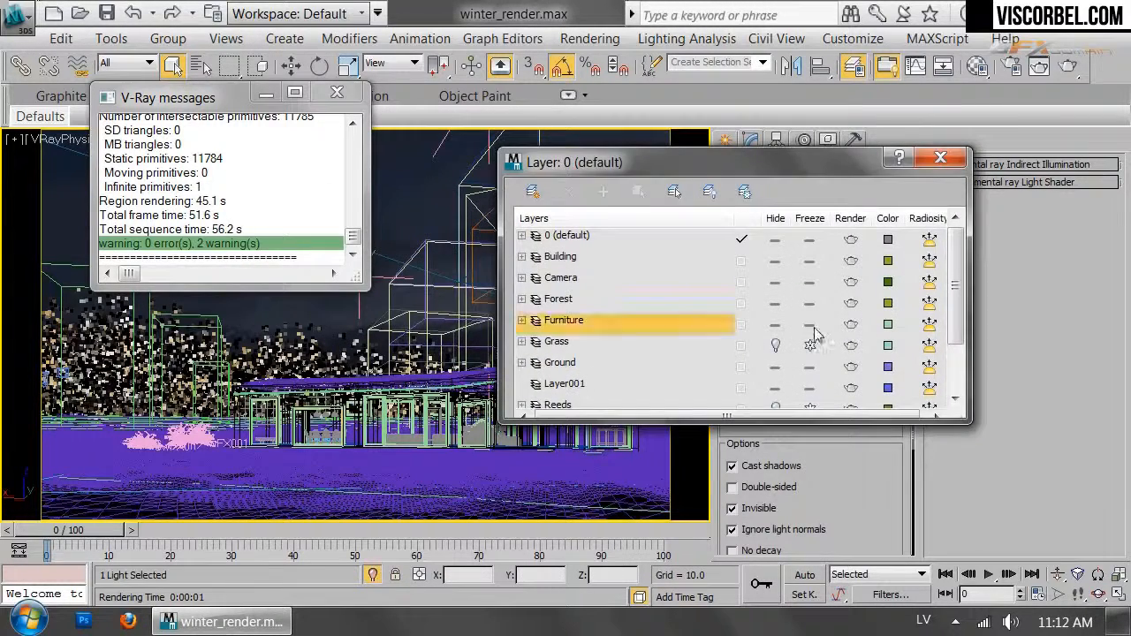
click(940, 158)
Select the furniture and house groups together, isolate them and close the V-Ray messages
click(325, 435)
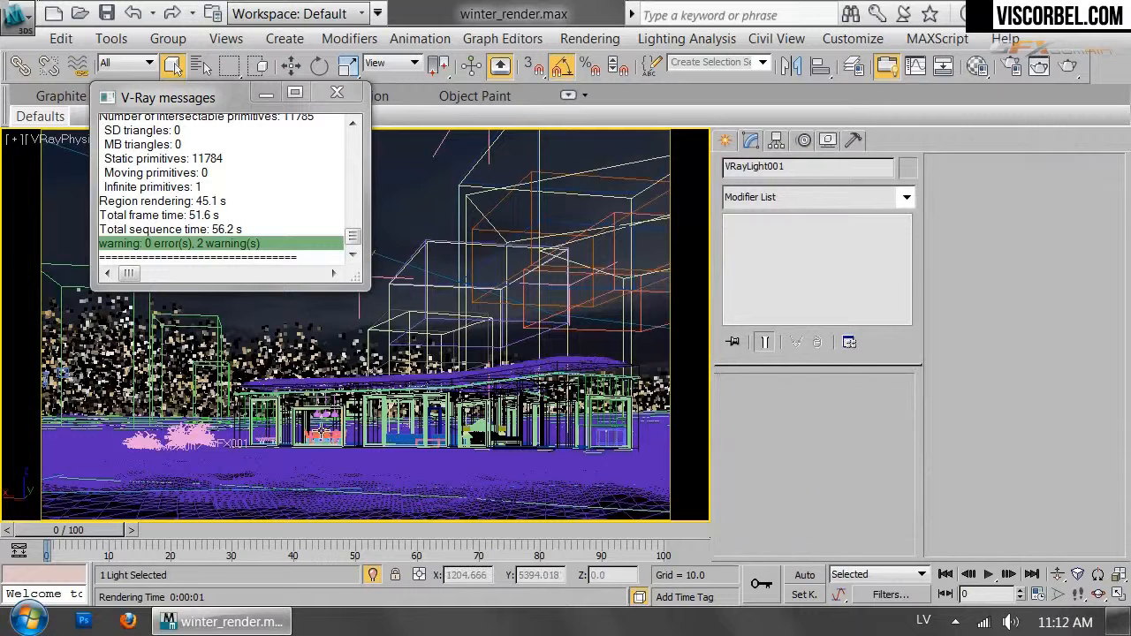
ctrl+click(321, 382)
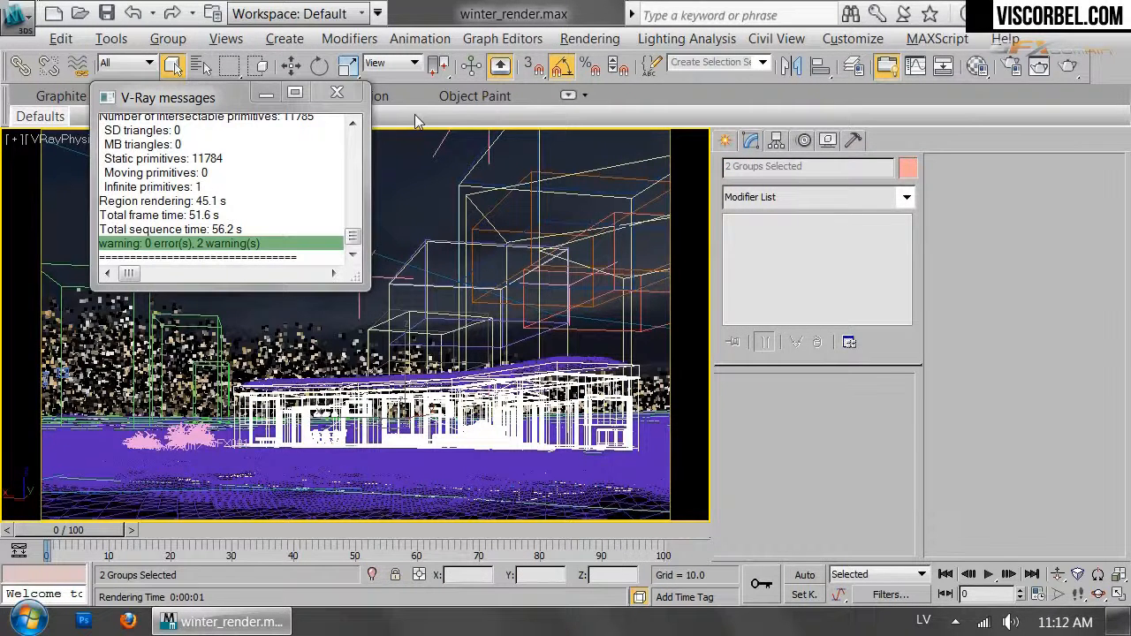
key(alt+q)
click(337, 93)
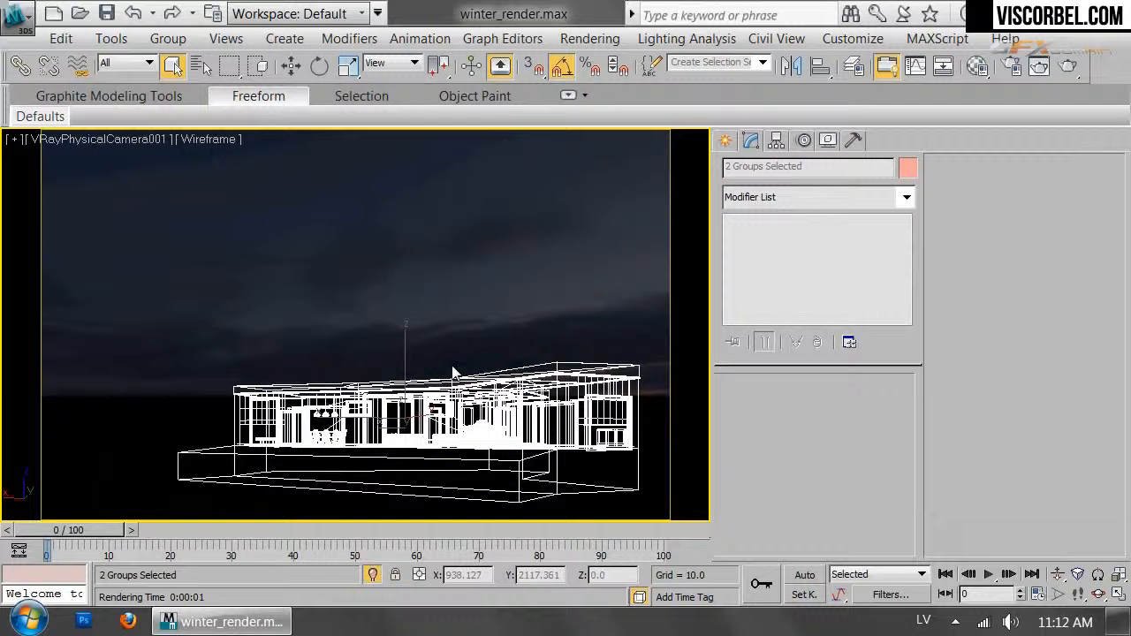
Change the viewport background to the user interface solid color and deselect the groups
key(alt+b)
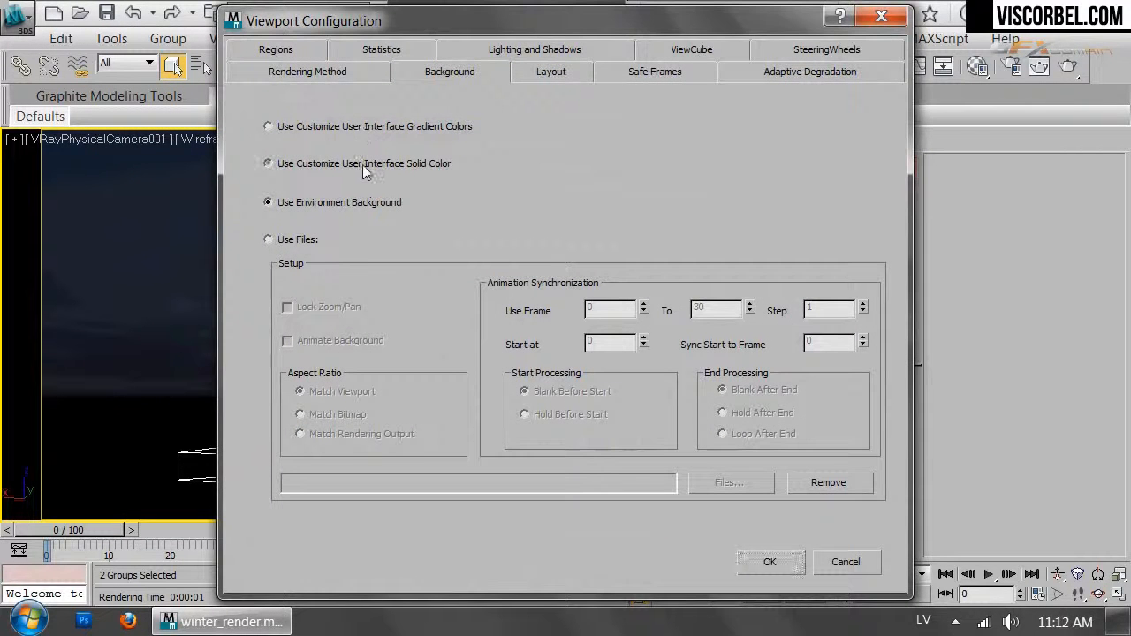
click(784, 562)
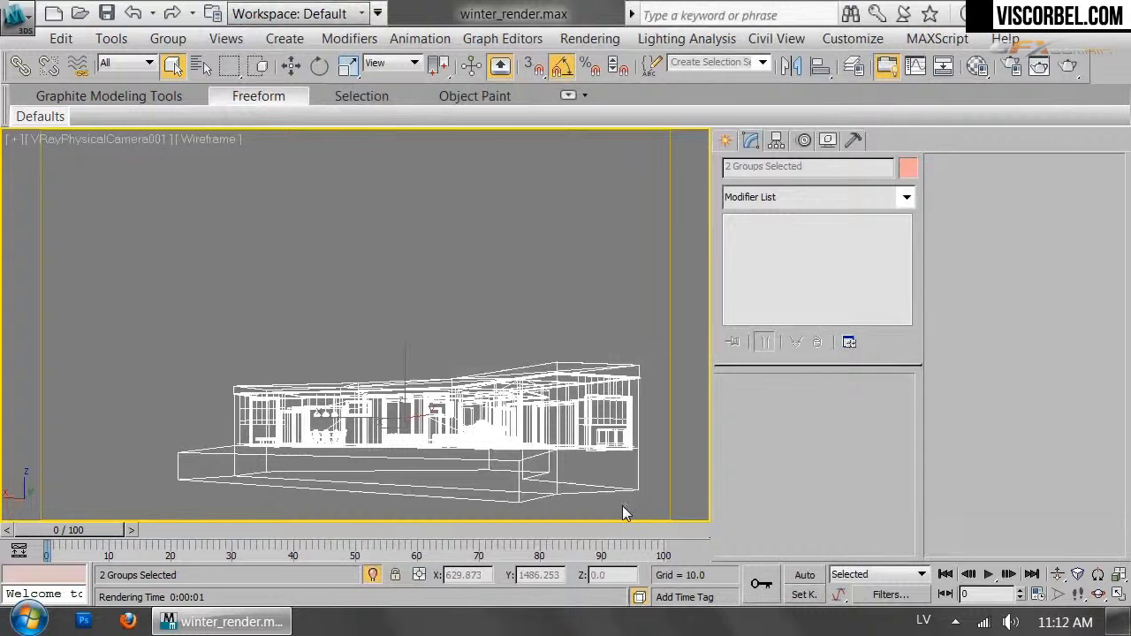
click(623, 509)
Zoom in on the dining table in the top view and bring up the V-Ray light types for creation
key(t)
key(z)
scroll(427, 406, up, 6)
scroll(427, 407, up, 2)
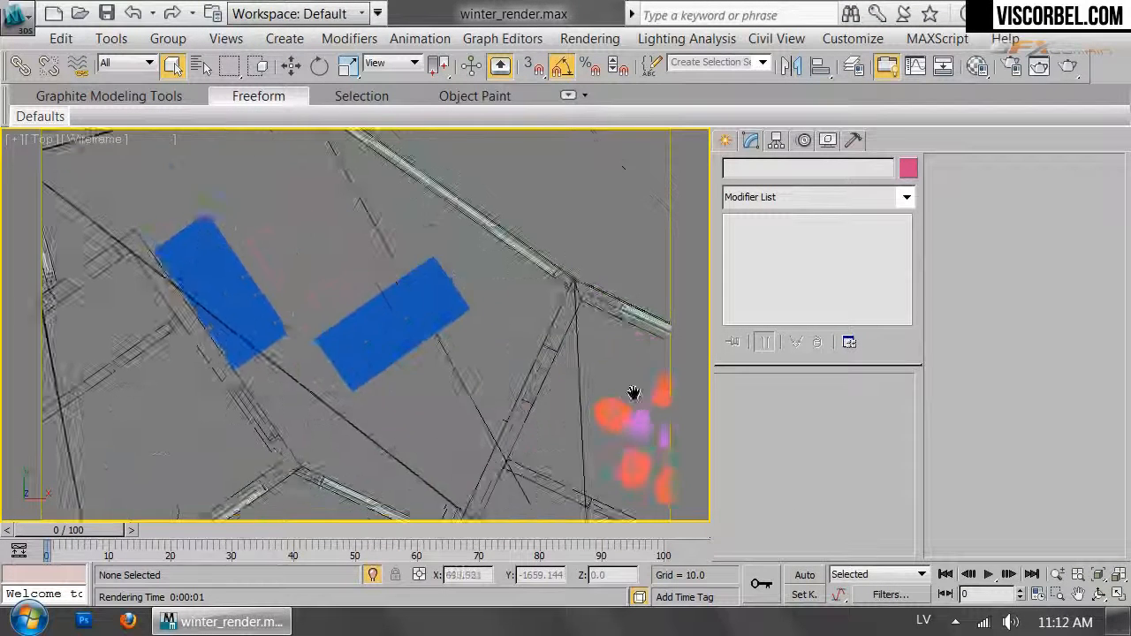
click(724, 140)
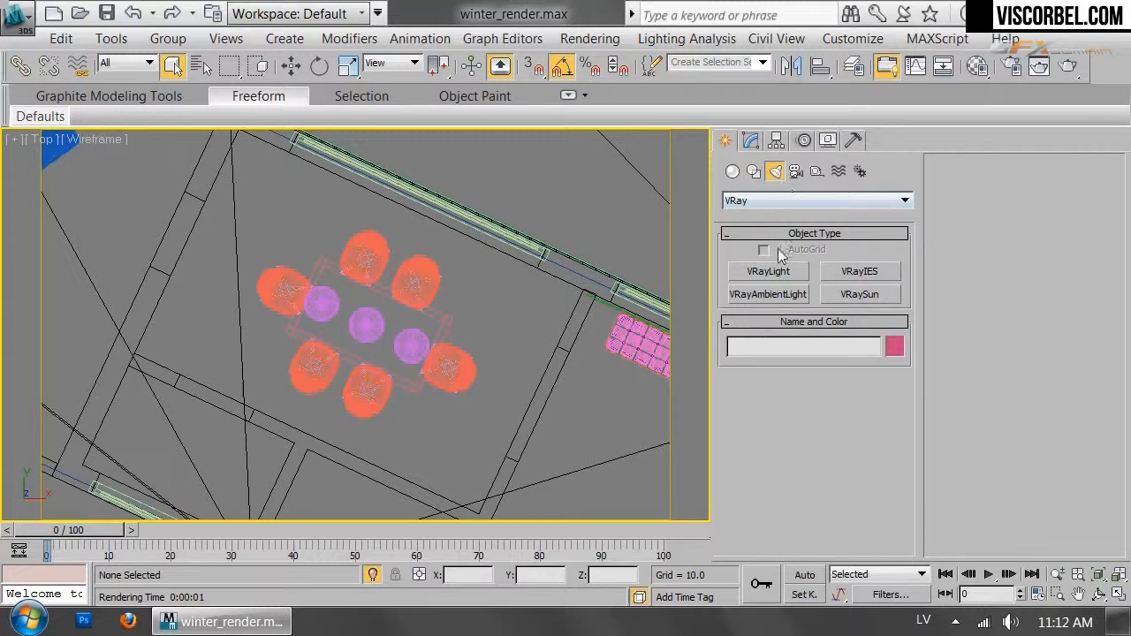
Switch to the VRayPhysicalCamera001 view and show the assigned renderers in the render setup
key(c)
double_click(541, 158)
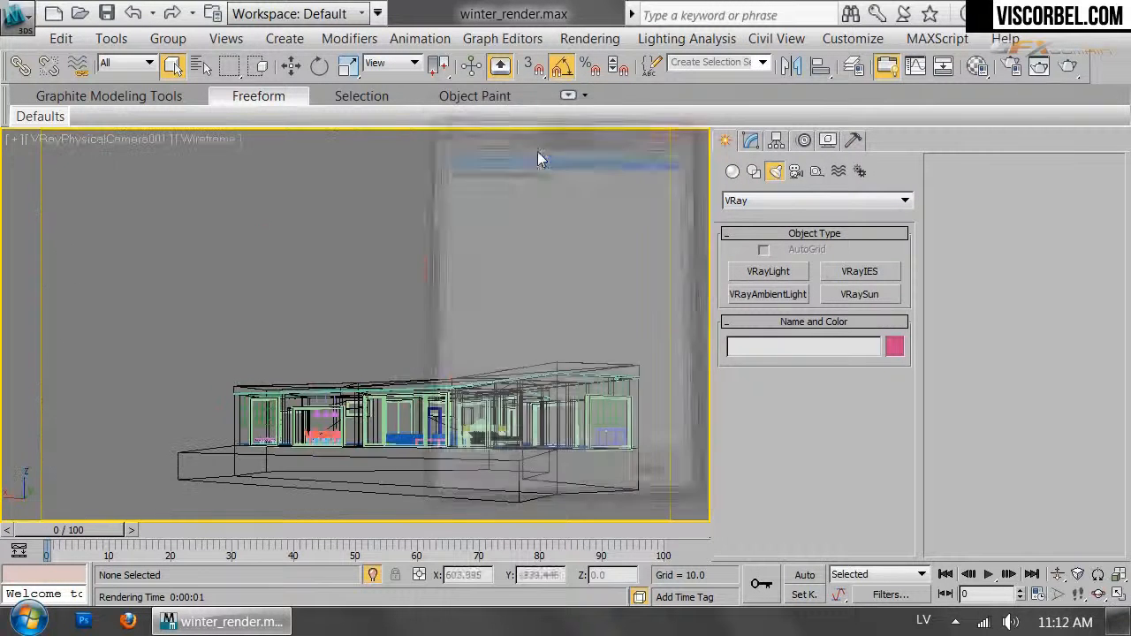
key(F10)
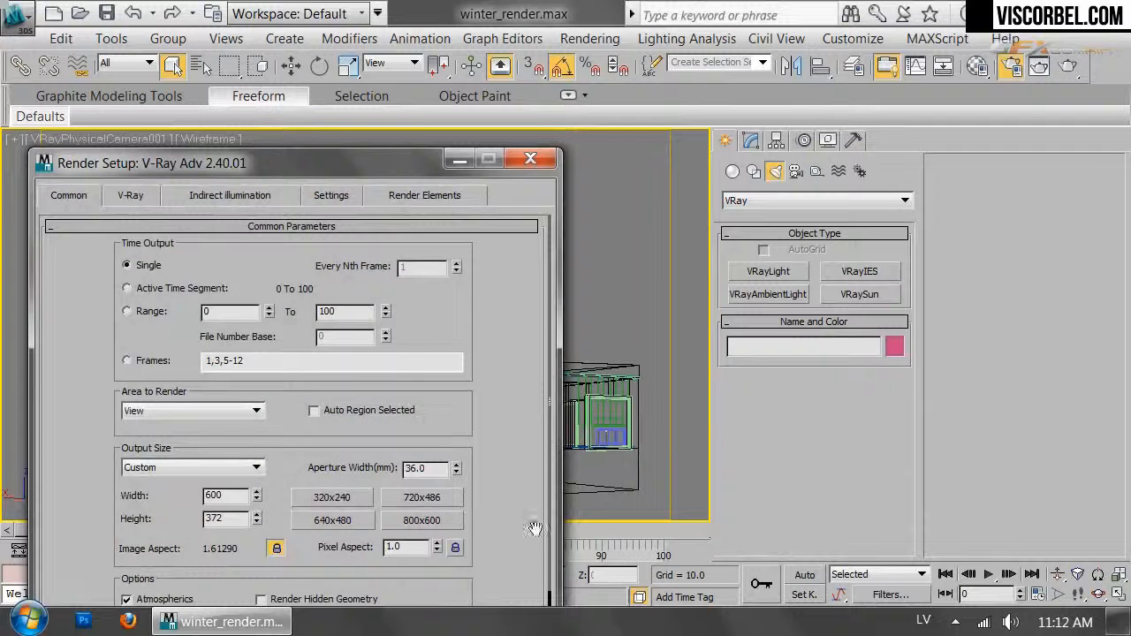
scroll(464, 389, down, 5)
drag(406, 152, 459, 44)
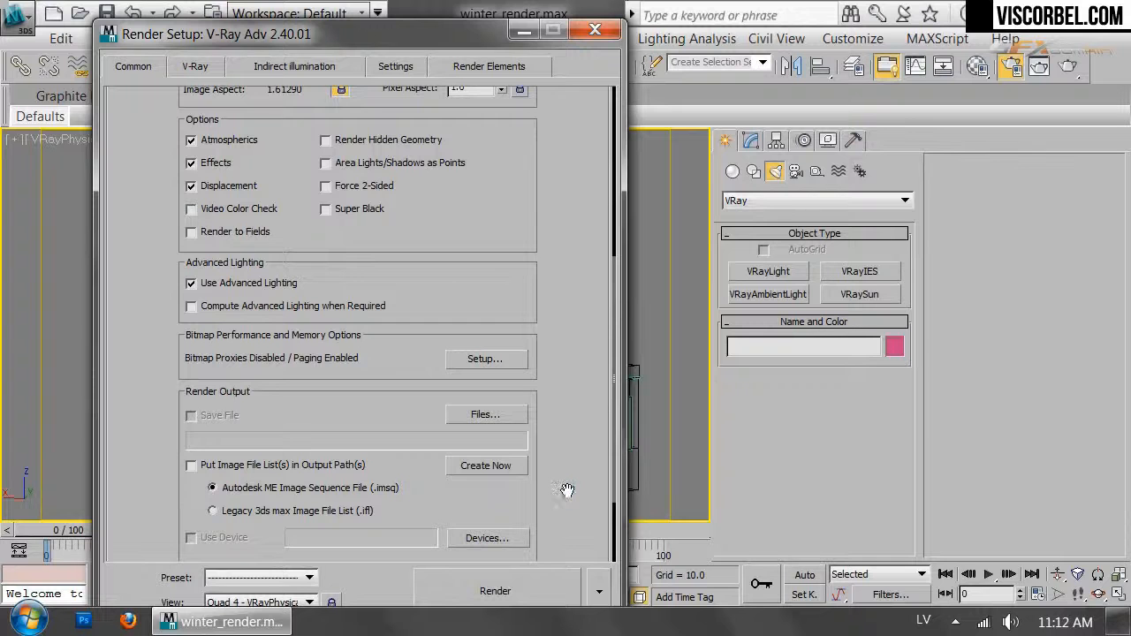
scroll(567, 490, down, 3)
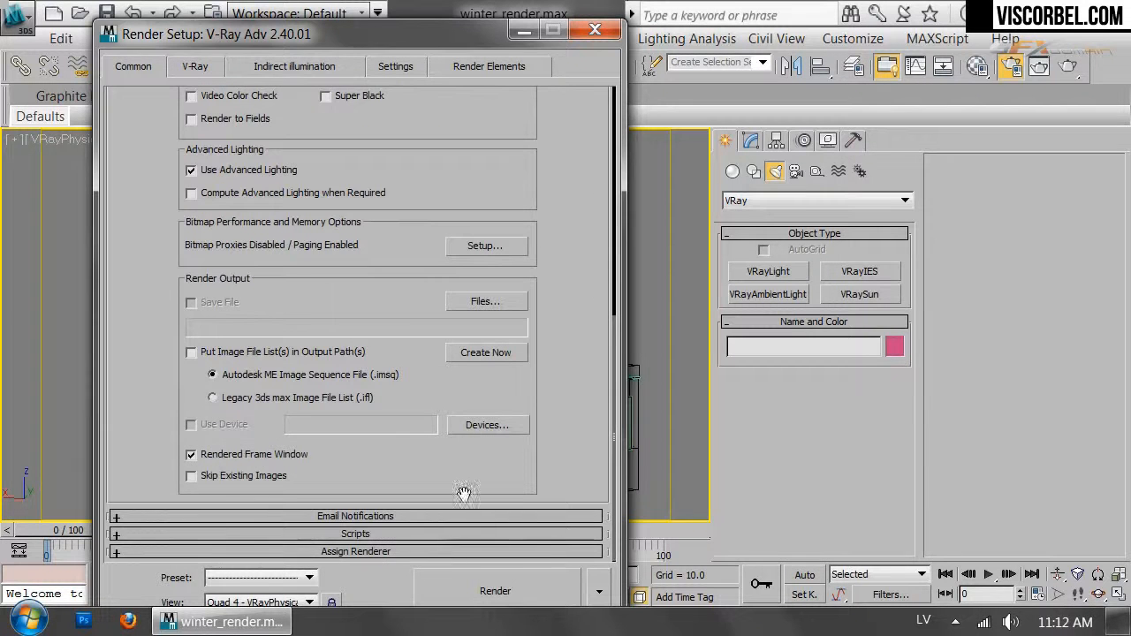
click(448, 552)
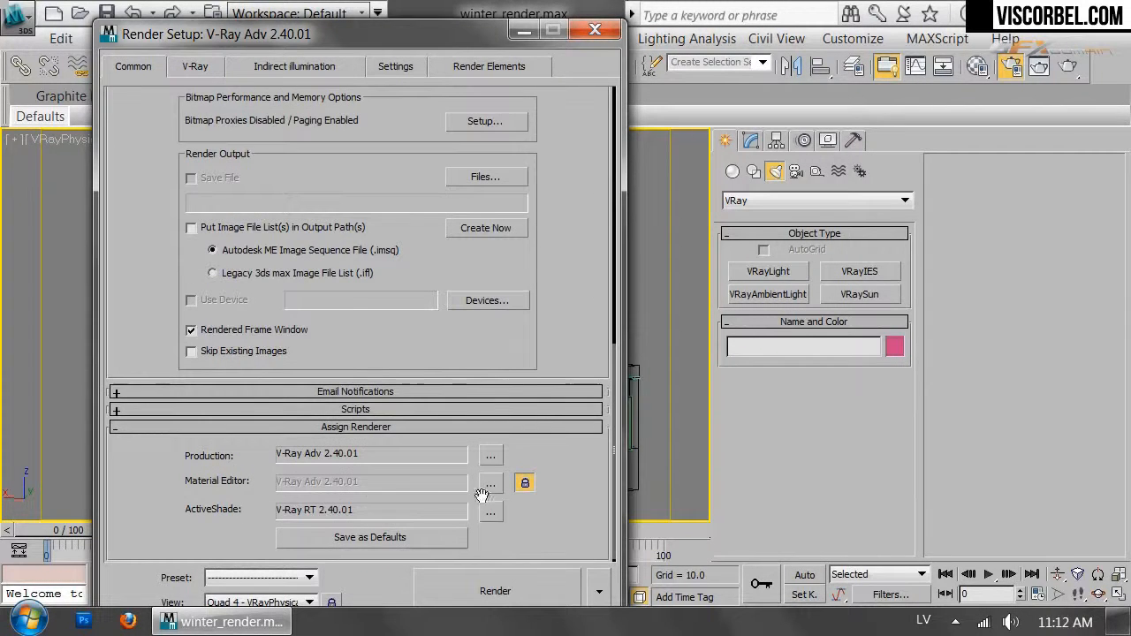
Switch rendering to ActiveShade mode, start the live preview of the camera view and move the preview window aside
click(599, 591)
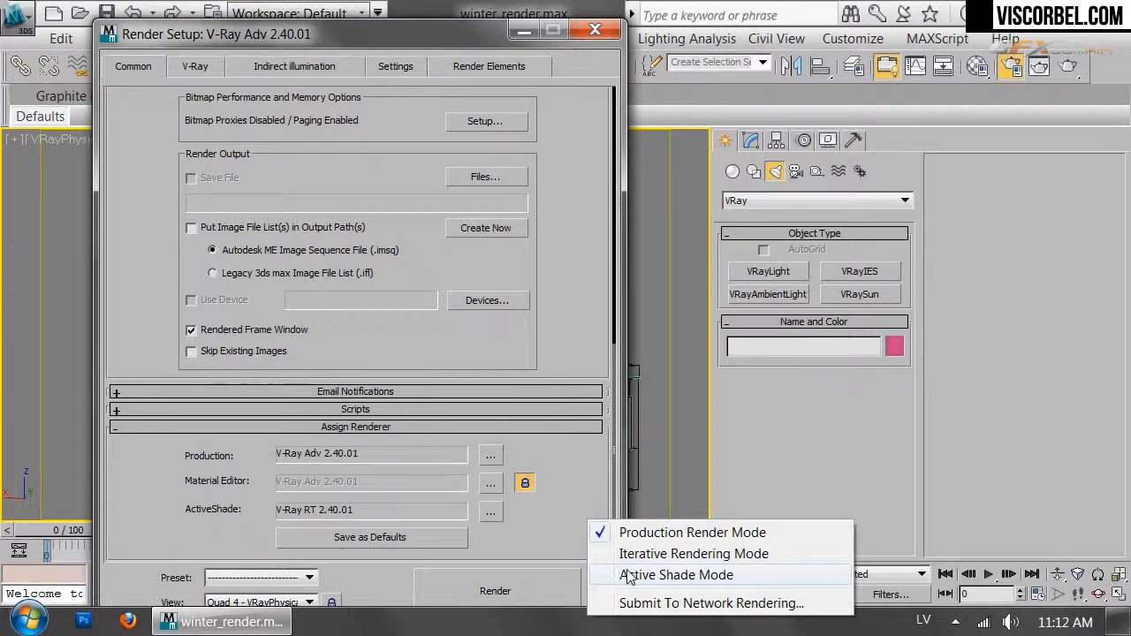
click(608, 575)
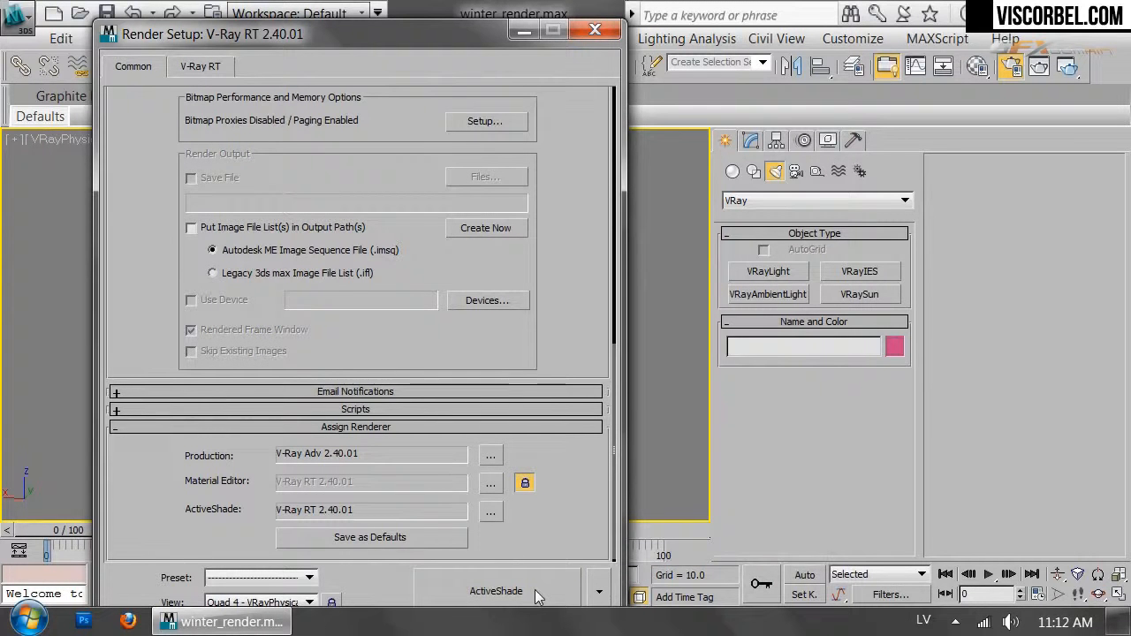
click(536, 598)
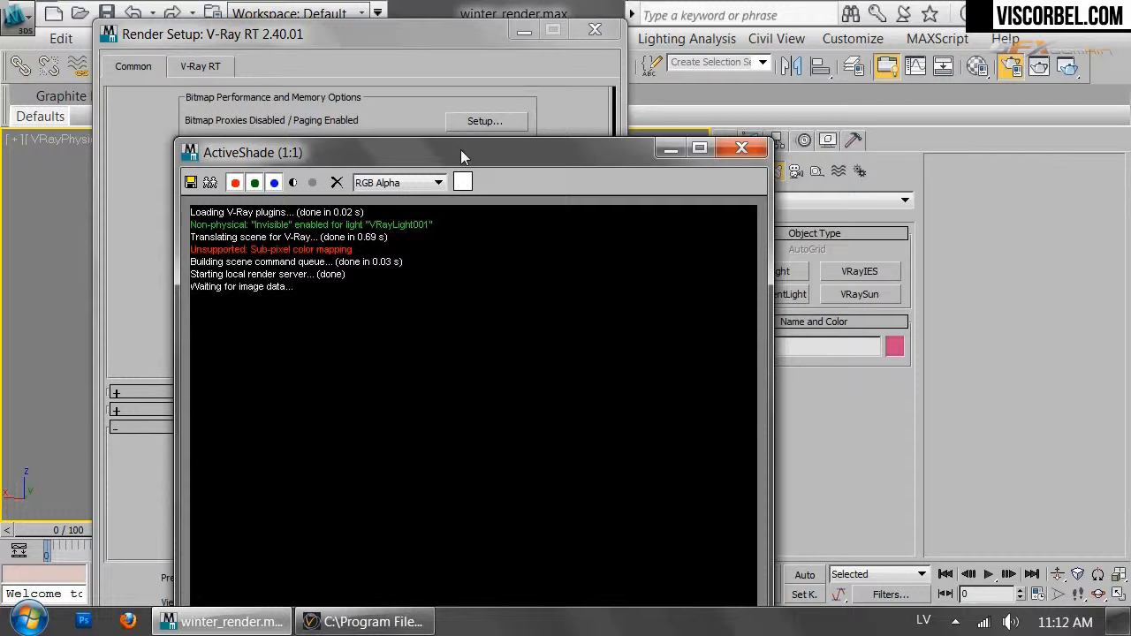
drag(460, 156, 804, 87)
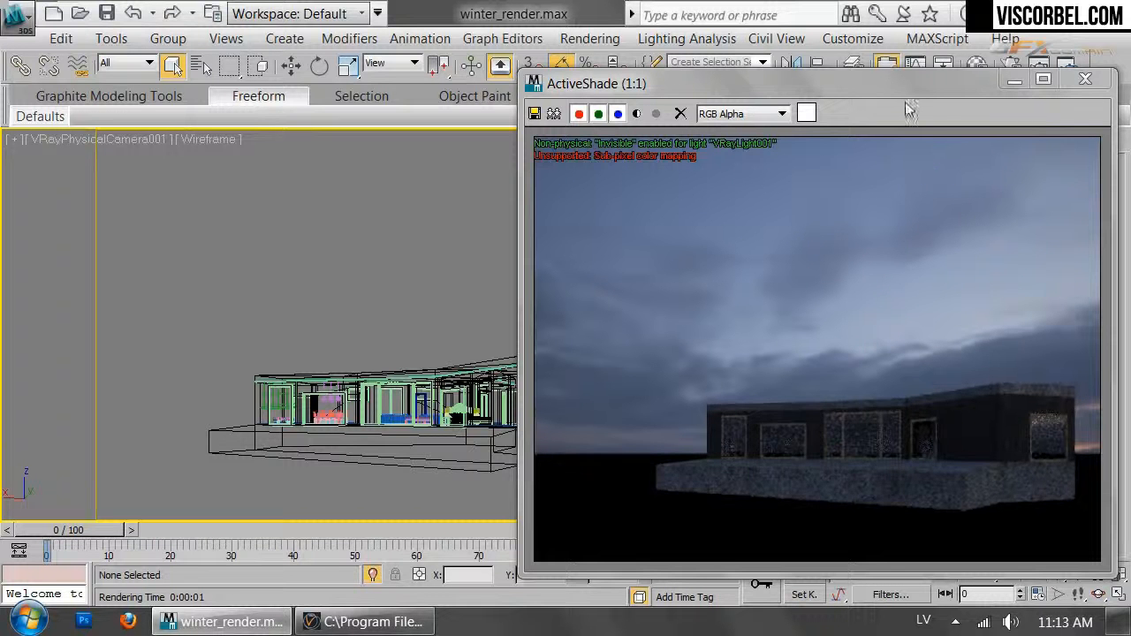
drag(902, 91, 926, 462)
Select the house and furniture in the top view and freeze the selection
key(t)
scroll(353, 261, up, 5)
middle_drag(353, 261, 356, 174)
scroll(351, 245, up, 2)
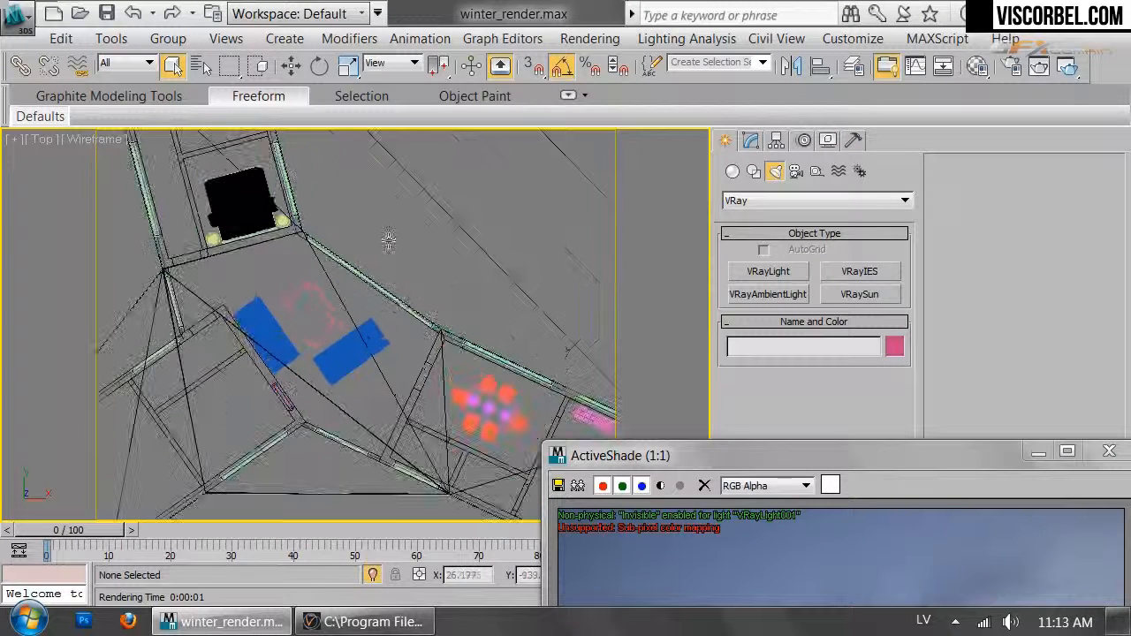
drag(464, 300, 437, 347)
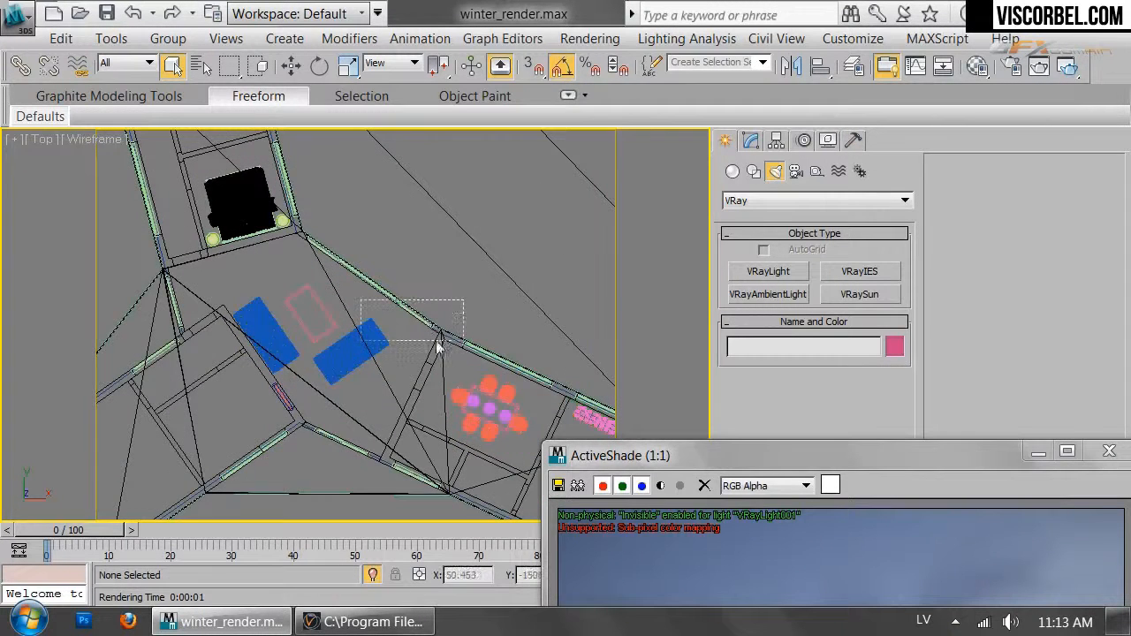
right_click(483, 328)
click(516, 132)
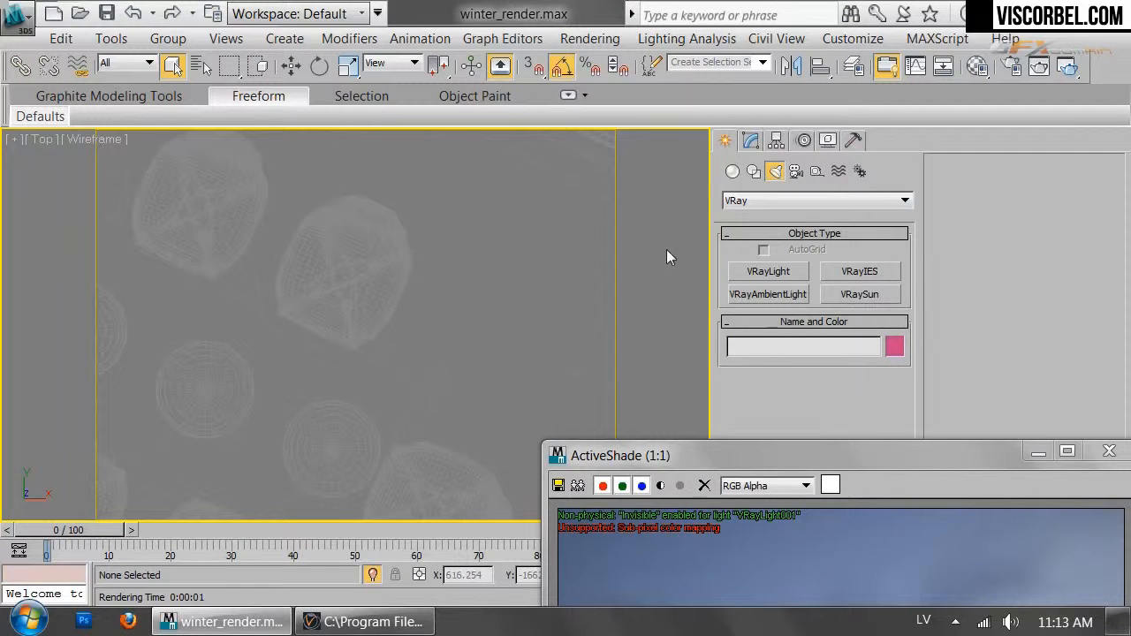
Start a new V-Ray light and set its type to Sphere
click(759, 269)
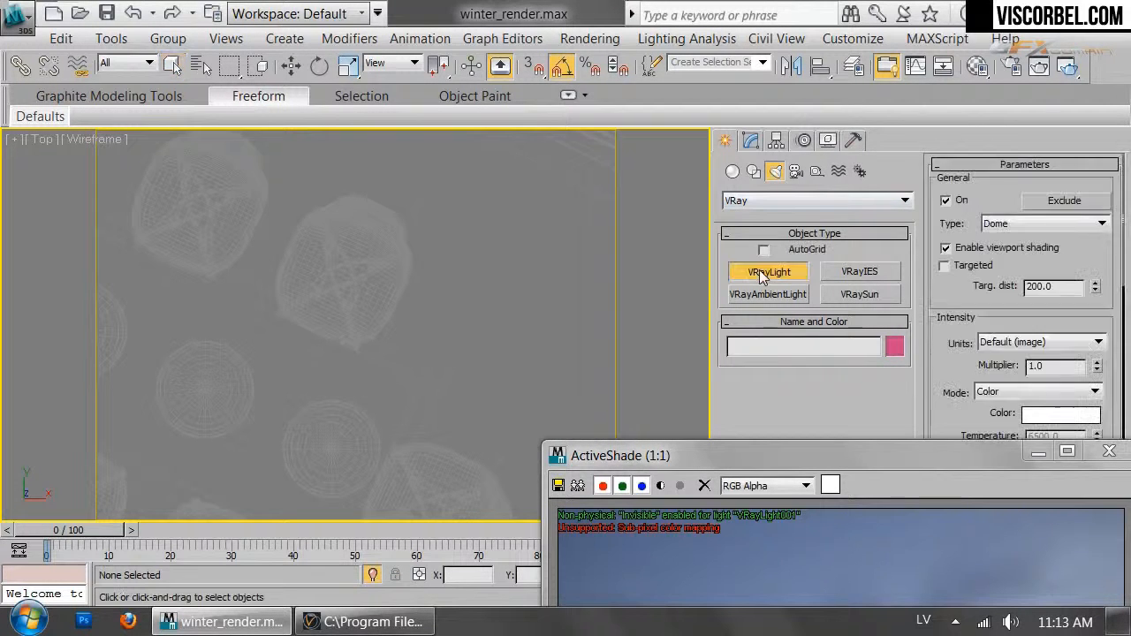
click(1036, 226)
click(1024, 260)
drag(960, 341, 958, 156)
drag(947, 209, 951, 337)
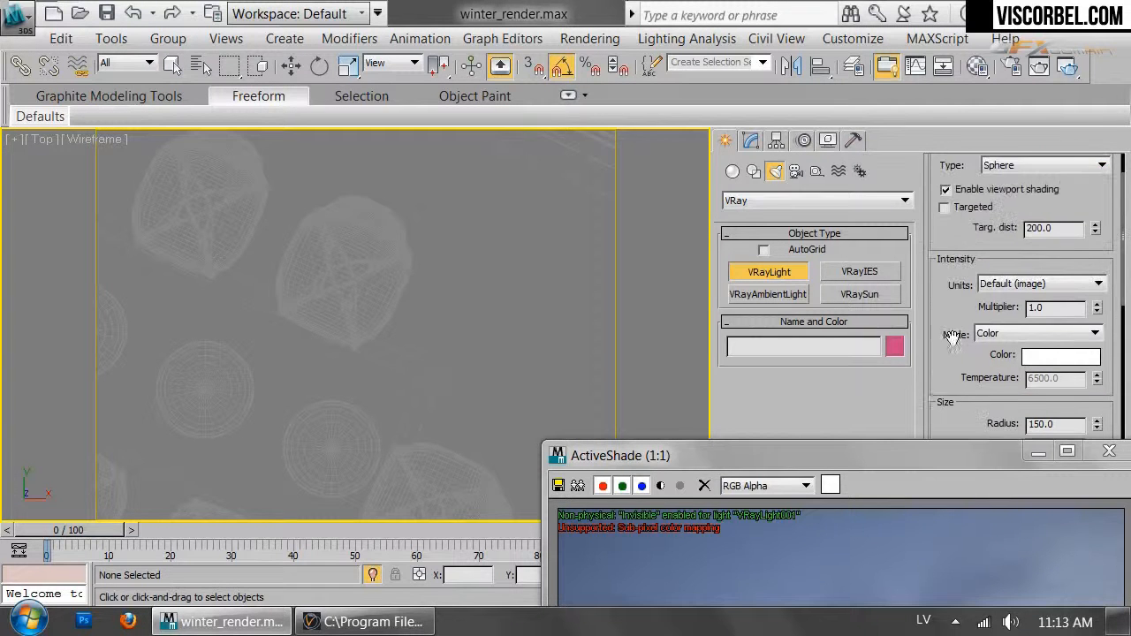
Give the new light a pale warm yellow color with a hue of about 30
click(1048, 356)
drag(668, 208, 721, 211)
drag(649, 188, 652, 196)
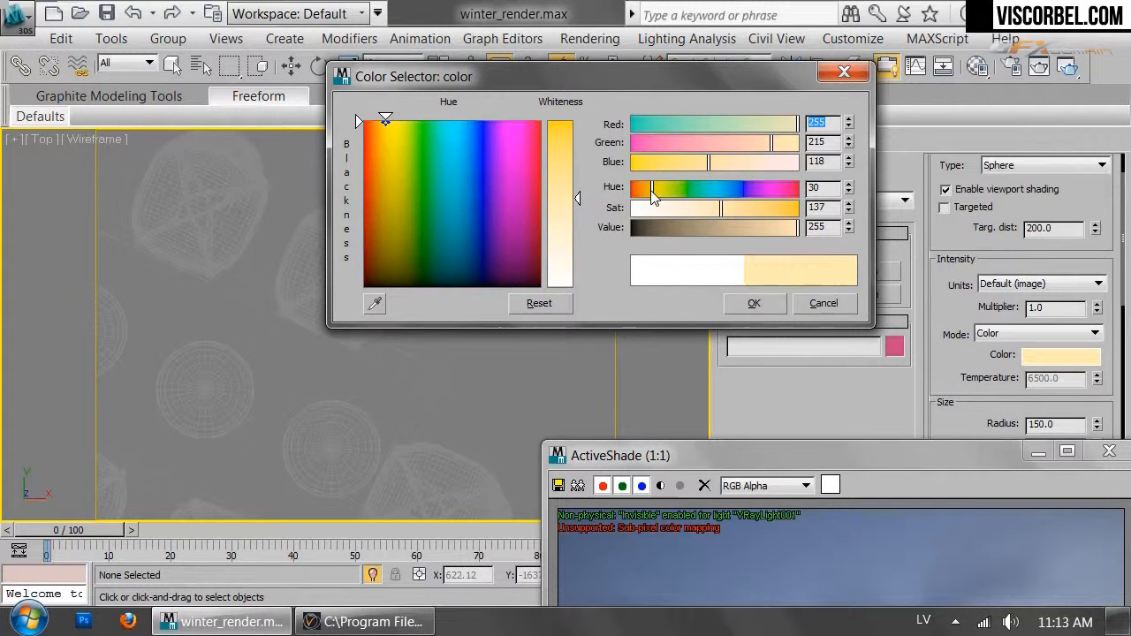
drag(713, 215, 704, 216)
click(770, 304)
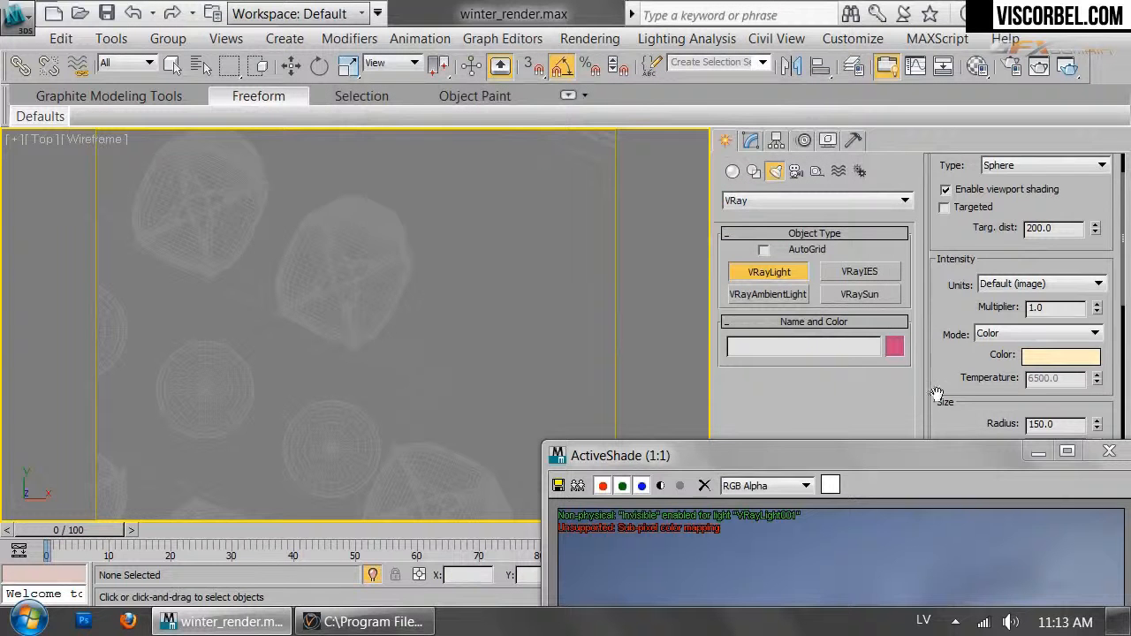
Draw a sphere light with a radius of about 28 in the room beside the dining area and move it to about X 725, Y -1923
scroll(1016, 310, down, 5)
scroll(478, 285, down, 4)
middle_drag(478, 285, 227, 161)
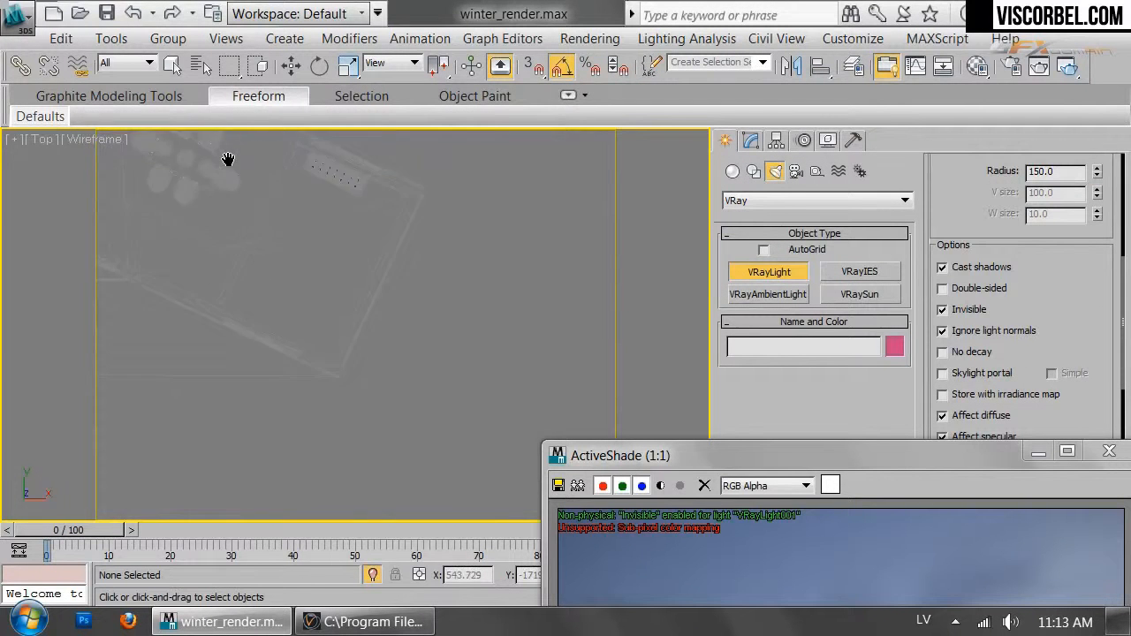
middle_drag(447, 305, 505, 350)
scroll(504, 350, up, 2)
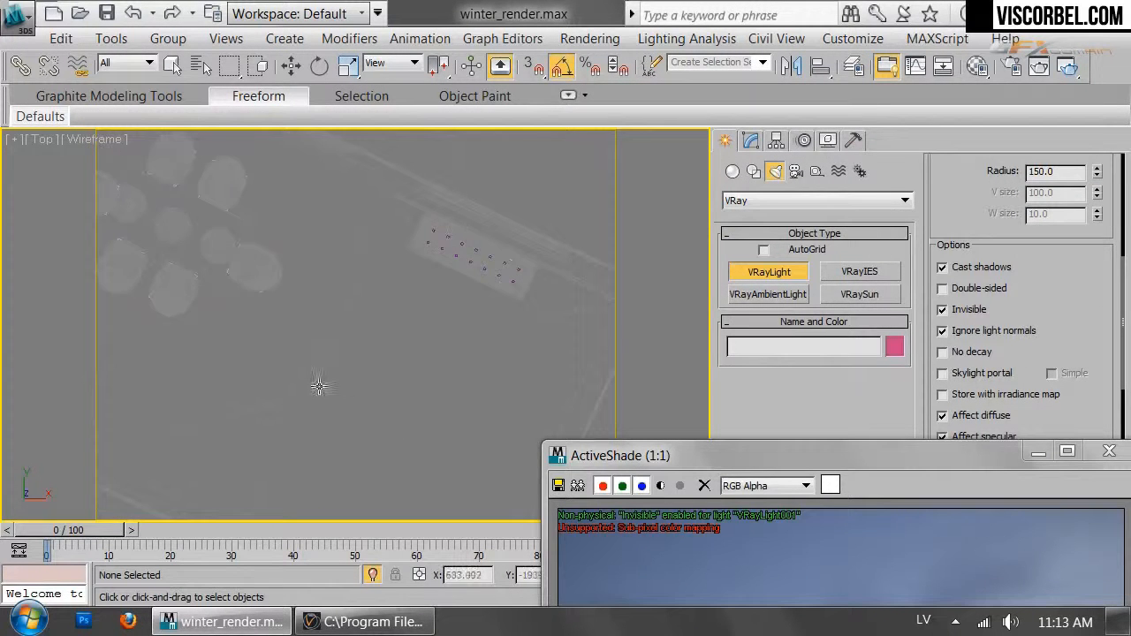
drag(384, 357, 401, 376)
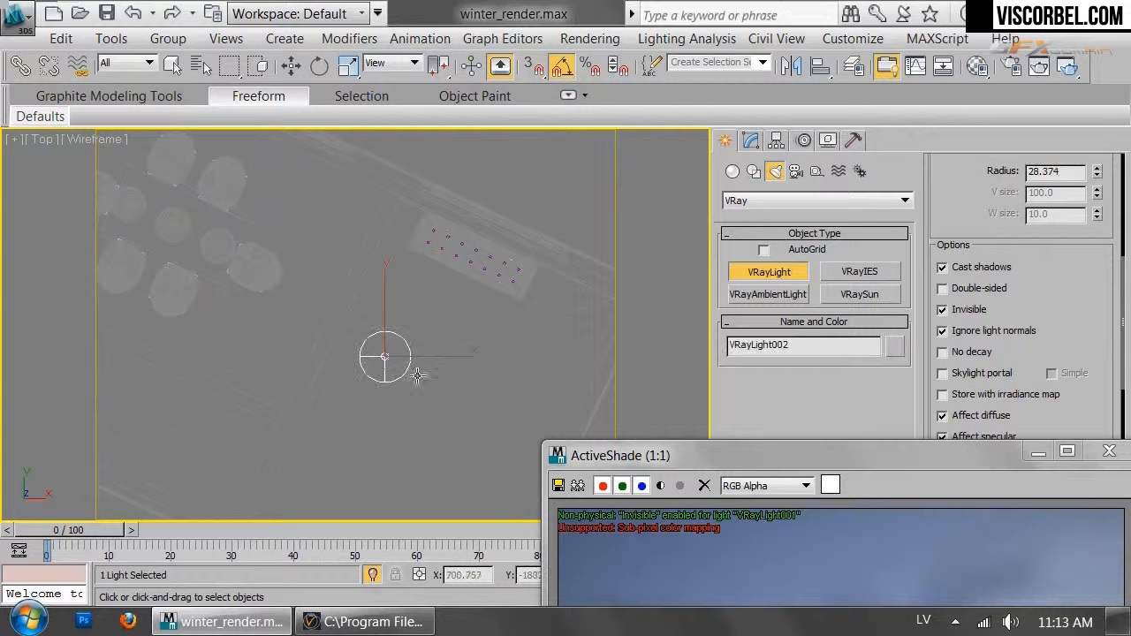
key(w)
drag(439, 370, 454, 393)
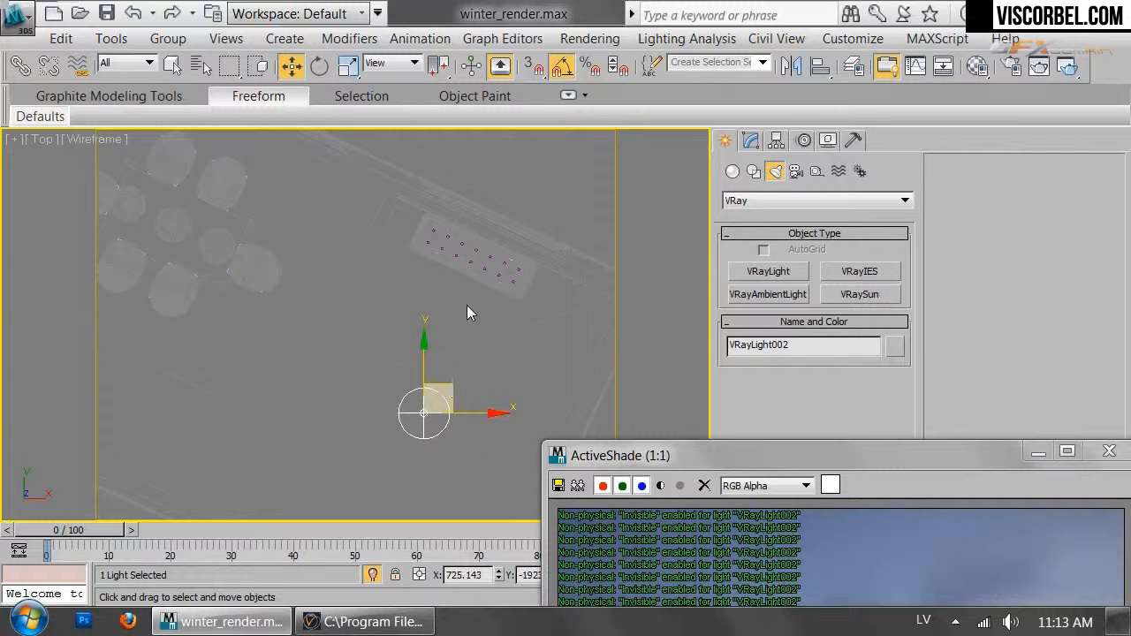
Raise the sphere light in the front view to a height of about Z 249, near the ceiling
key(f)
key(z)
scroll(432, 326, down, 6)
scroll(418, 336, up, 3)
scroll(414, 301, up, 8)
scroll(428, 259, up, 5)
scroll(428, 259, down, 8)
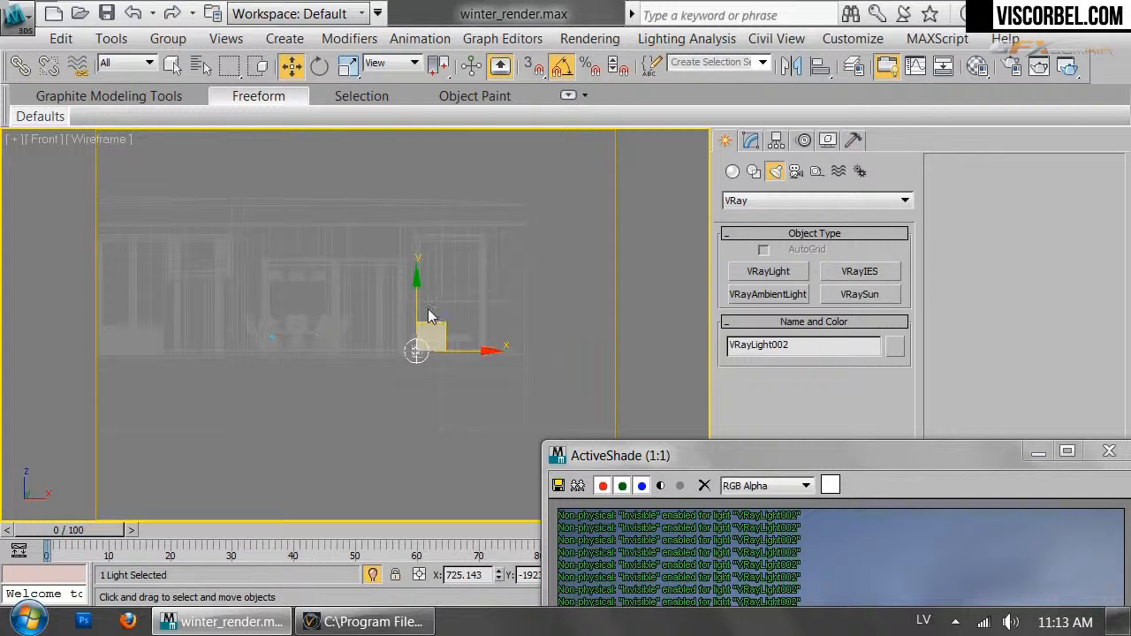
drag(432, 306, 420, 199)
Bring the ActiveShade preview back into view and show the sphere light's modifiable parameters
drag(829, 458, 463, 84)
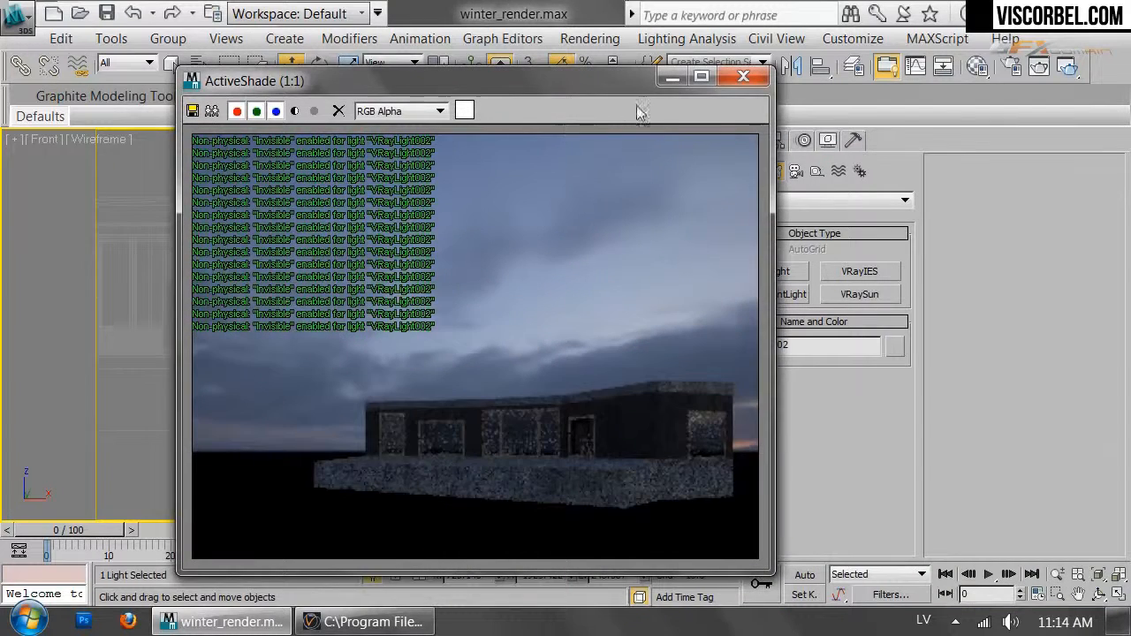
drag(601, 80, 463, 66)
click(753, 142)
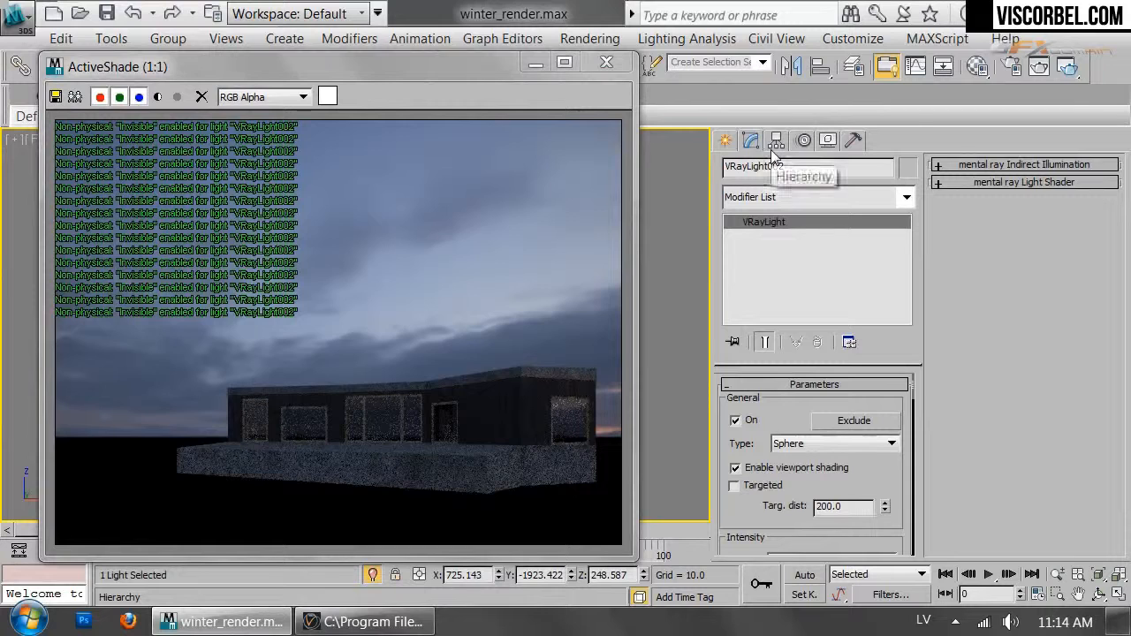
Disable the V-Ray RT warnings for non-physical settings and unsupported features, then close the render setup
click(1013, 69)
click(190, 70)
scroll(159, 514, down, 1)
scroll(153, 517, down, 3)
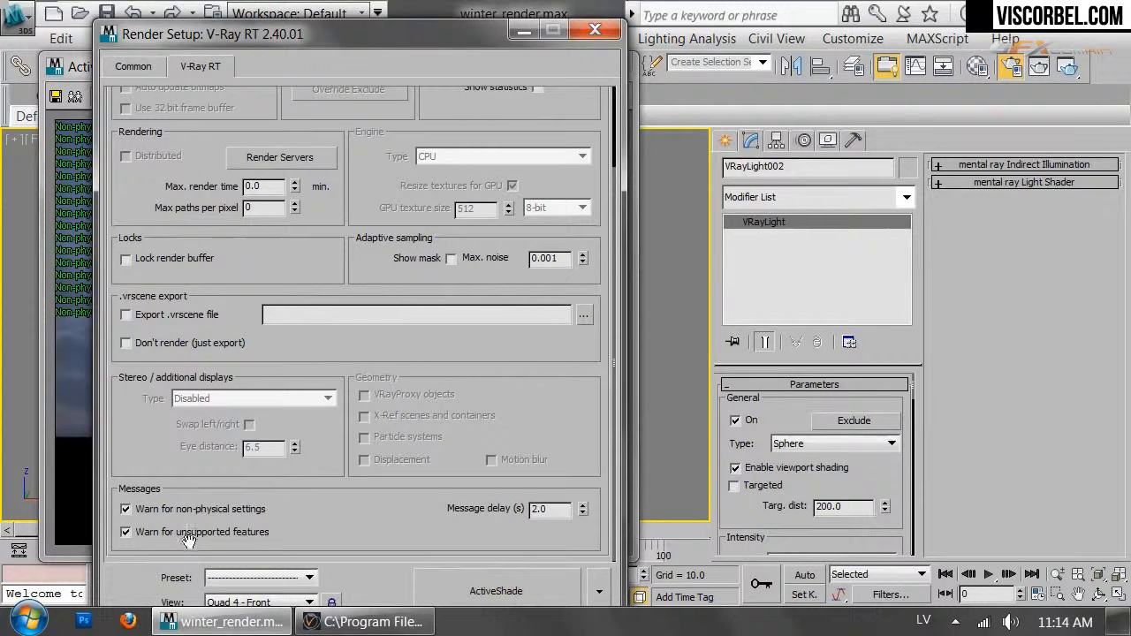
click(180, 537)
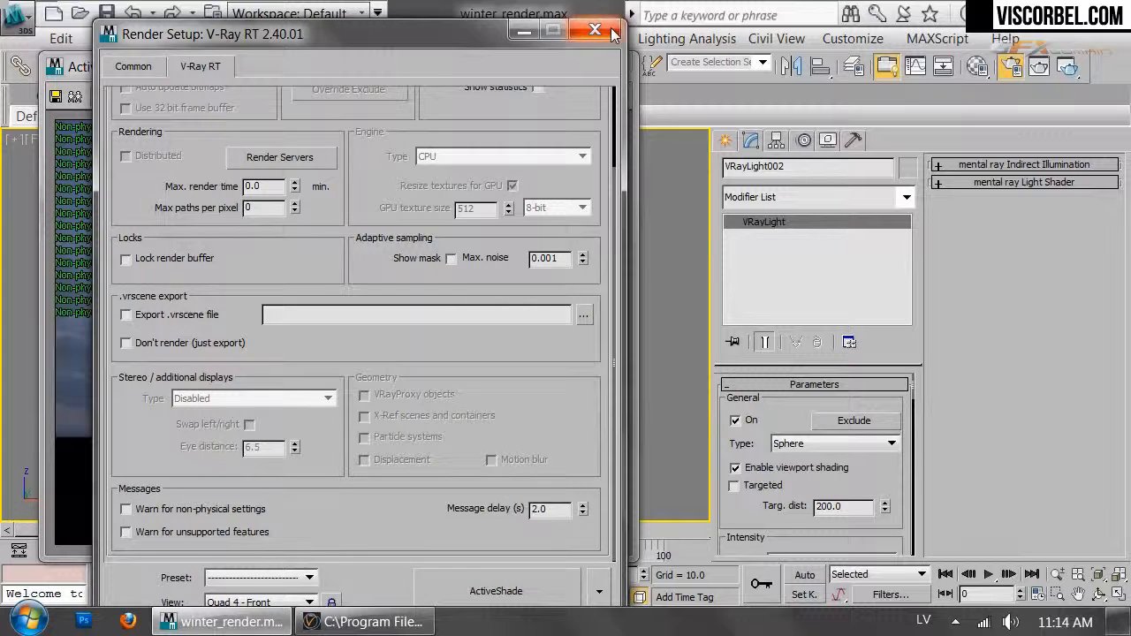
click(597, 31)
Set the sphere light's multiplier to 60
scroll(802, 500, down, 5)
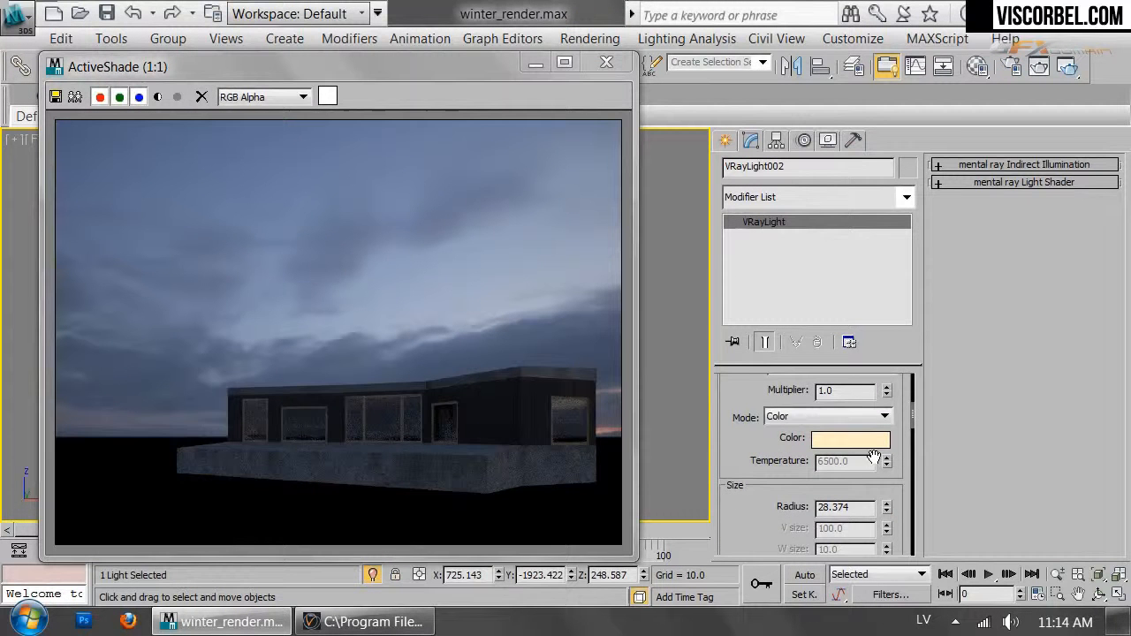
text(30)
key(Return)
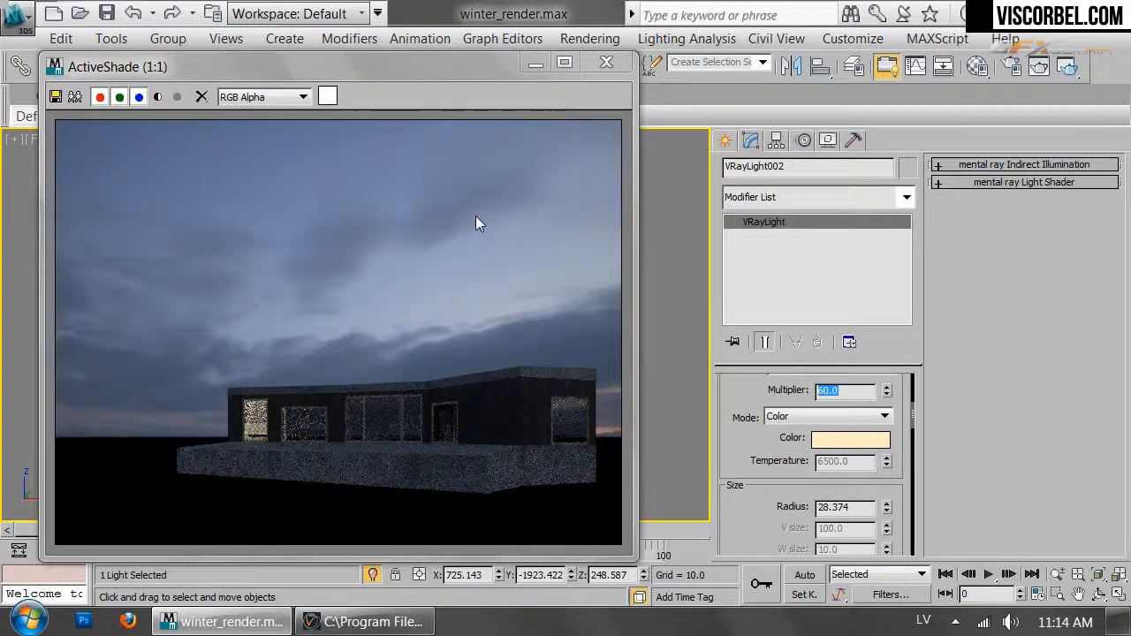
Move the sphere light in the top view to about X 657, Y -1879 and check it in the ActiveShade preview
click(535, 63)
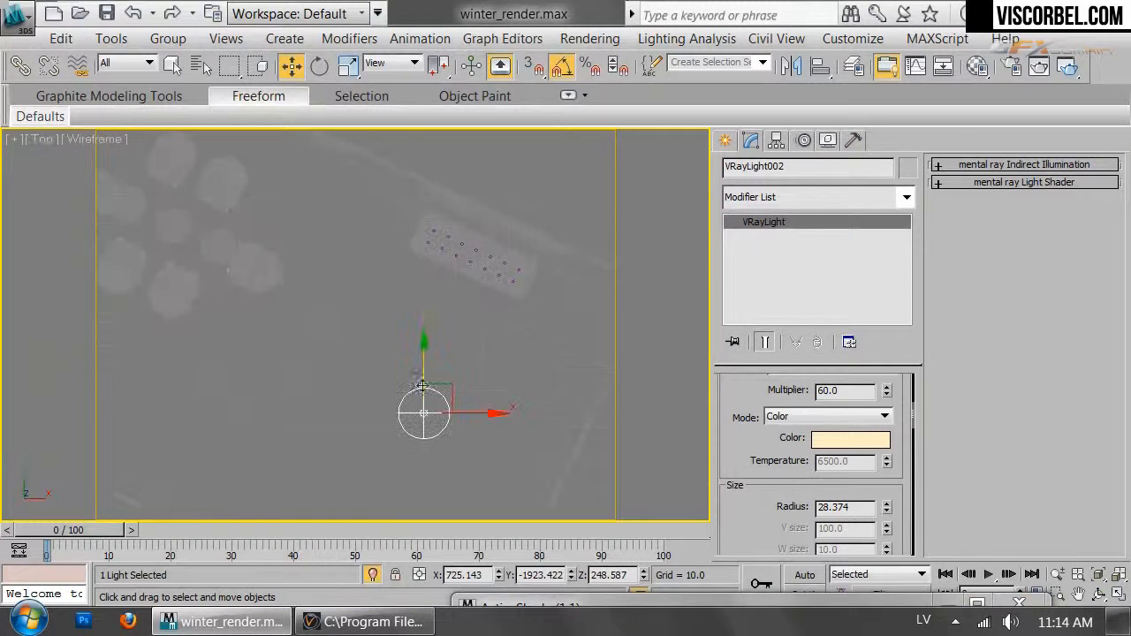
drag(445, 389, 387, 344)
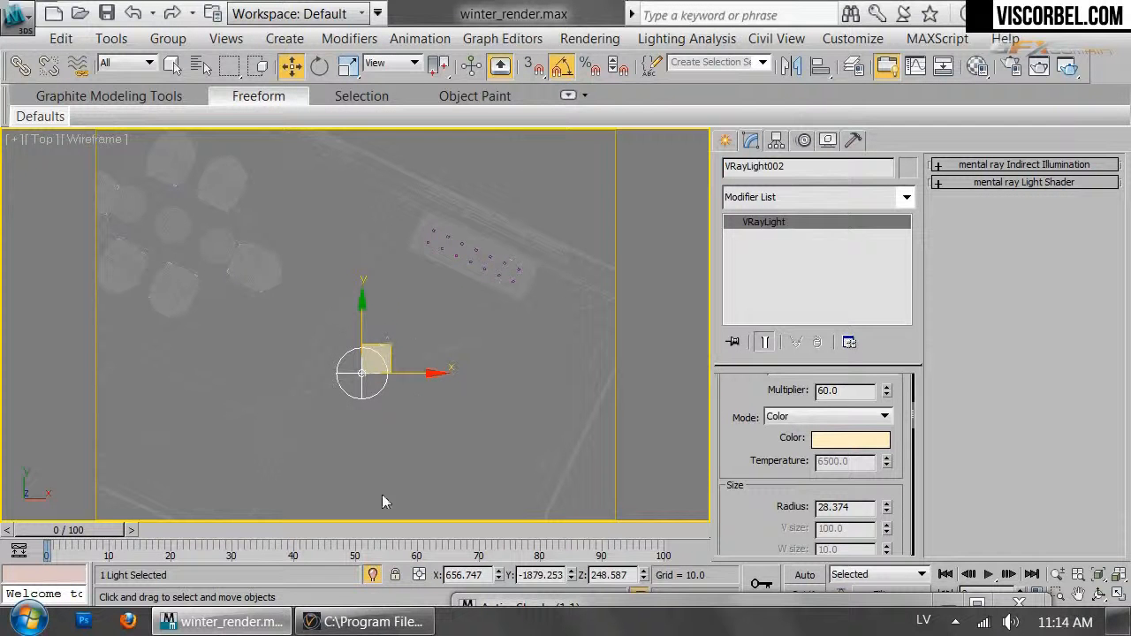
double_click(538, 605)
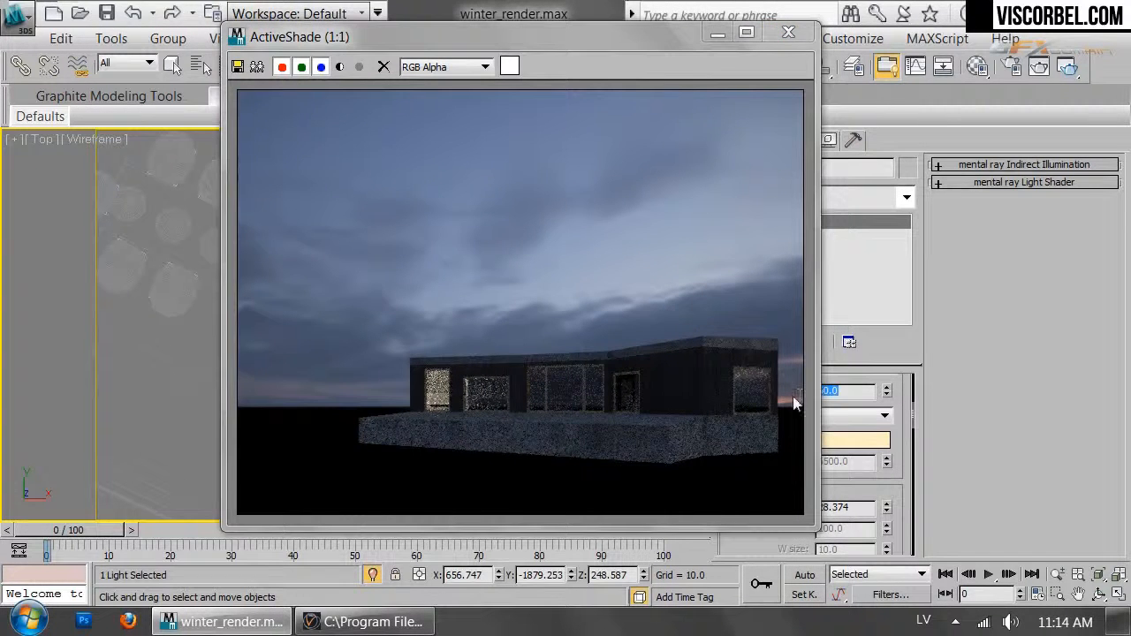
drag(645, 39, 488, 110)
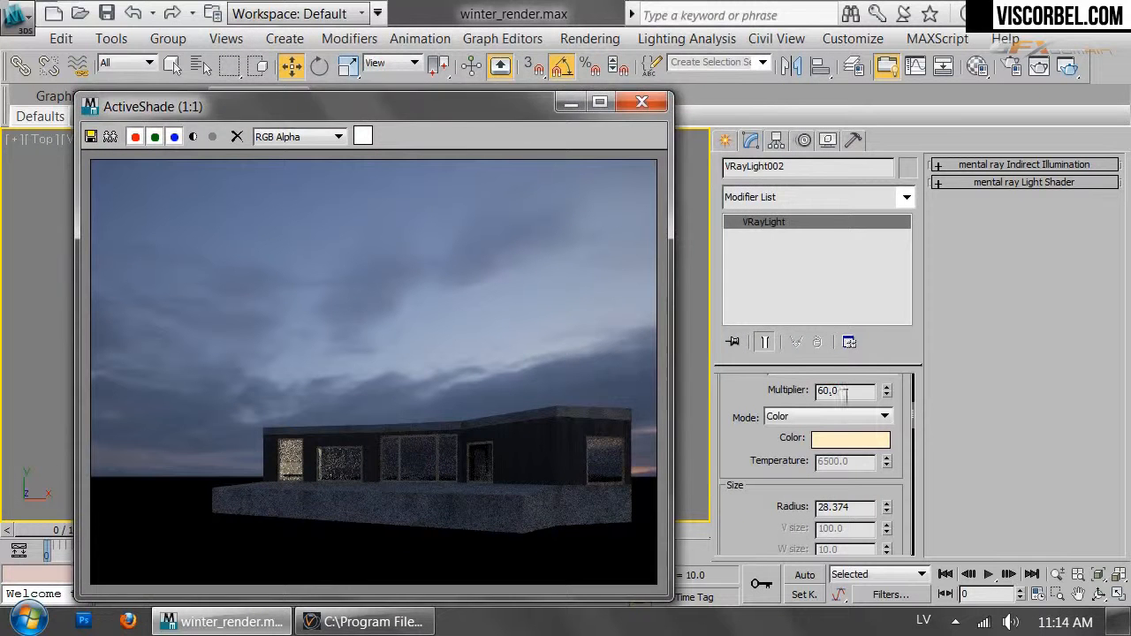
Increase the sphere light's multiplier to 100
drag(842, 395, 661, 381)
text(100)
key(Return)
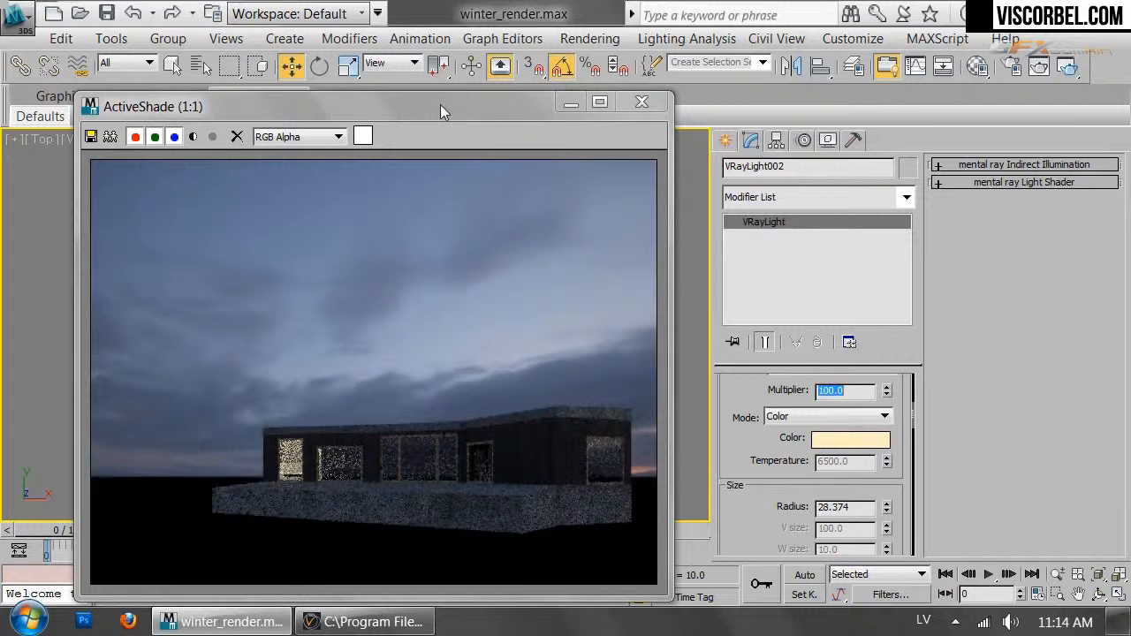
Create a V-Ray sphere light of about 3.6 radius inside the leftmost of the three round pendant lampshades in the top view
click(571, 103)
middle_drag(238, 303, 466, 455)
scroll(365, 360, up, 4)
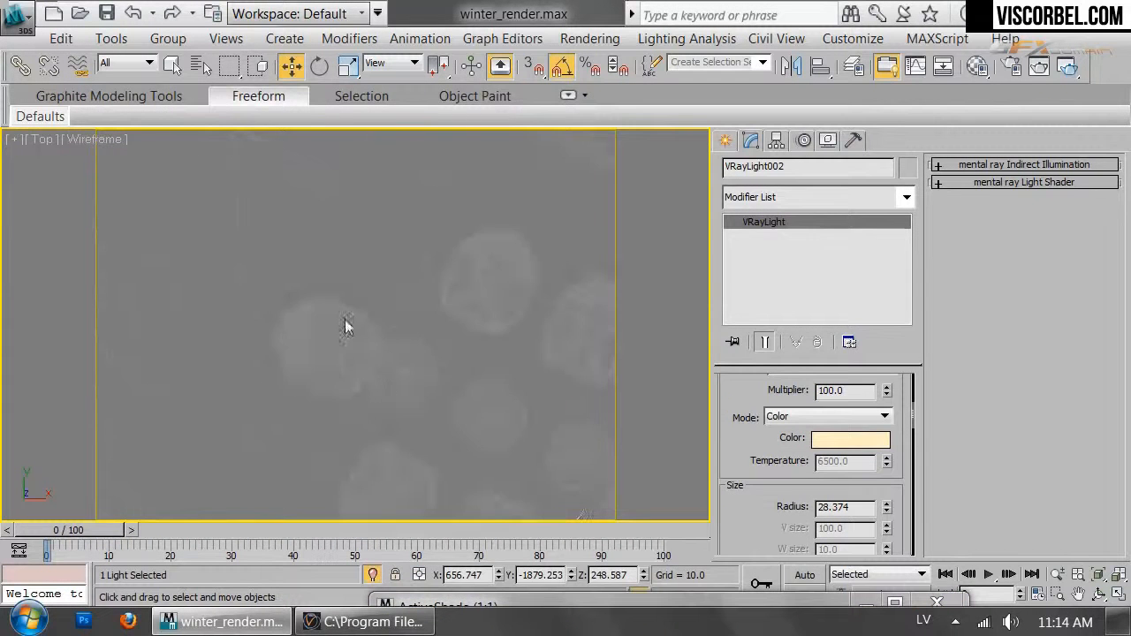
scroll(472, 396, up, 2)
middle_drag(472, 396, 310, 316)
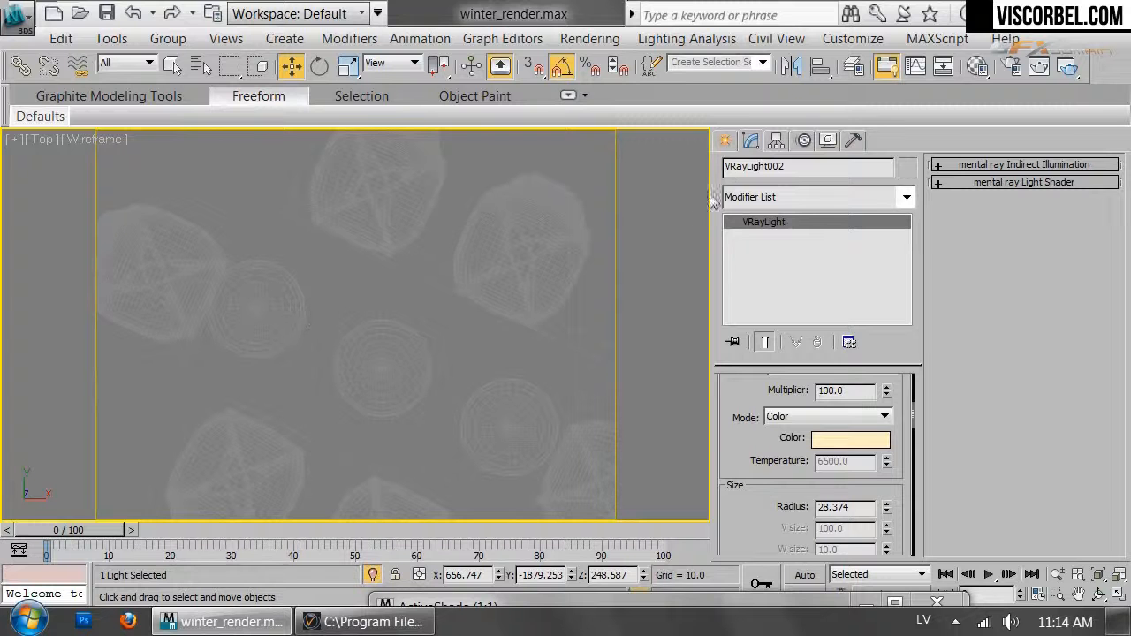
click(727, 143)
click(769, 271)
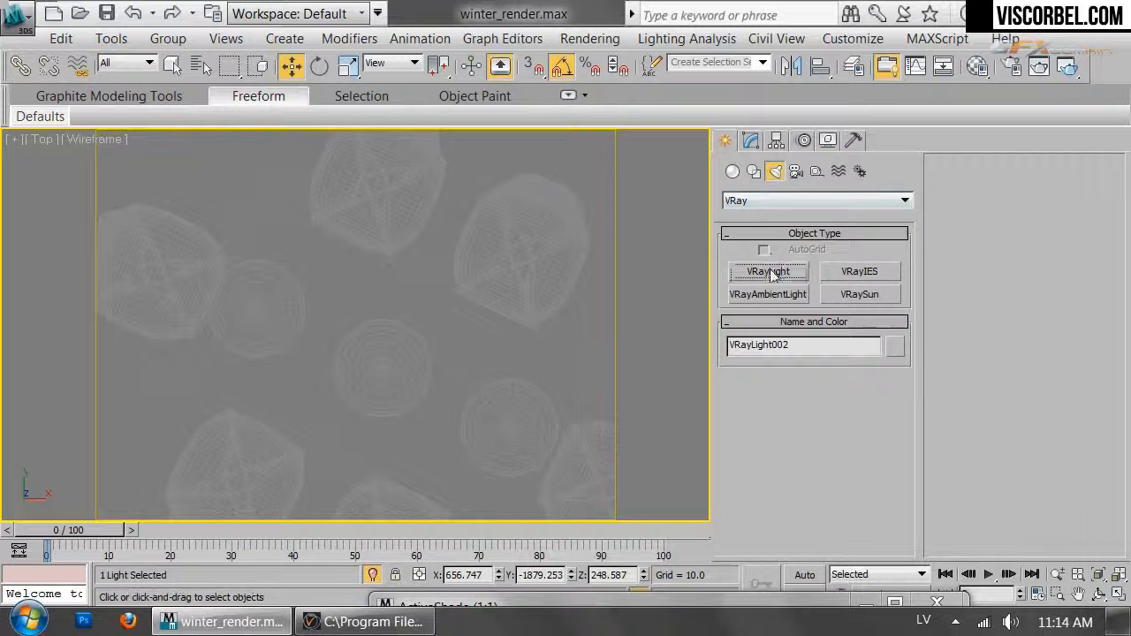
mouse_move(255, 307)
mouse_down()
mouse_move(265, 316)
mouse_move(255, 308)
mouse_up()
Give the new pendant light a warm orange color with hue 25 and saturation 214
click(1060, 414)
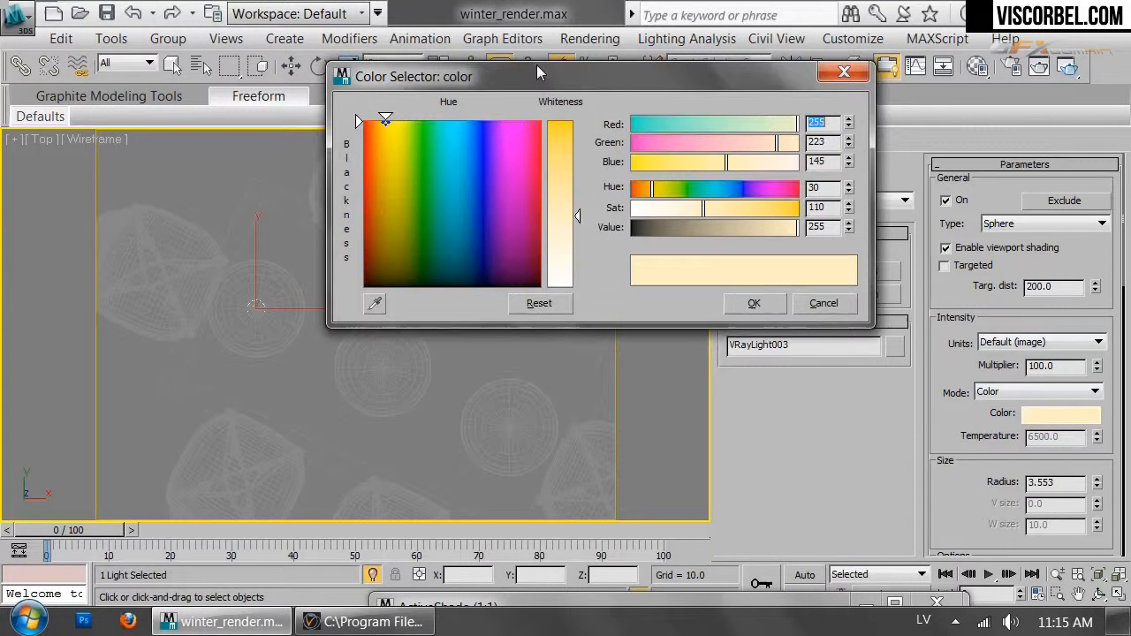
drag(662, 208, 771, 220)
drag(654, 189, 649, 196)
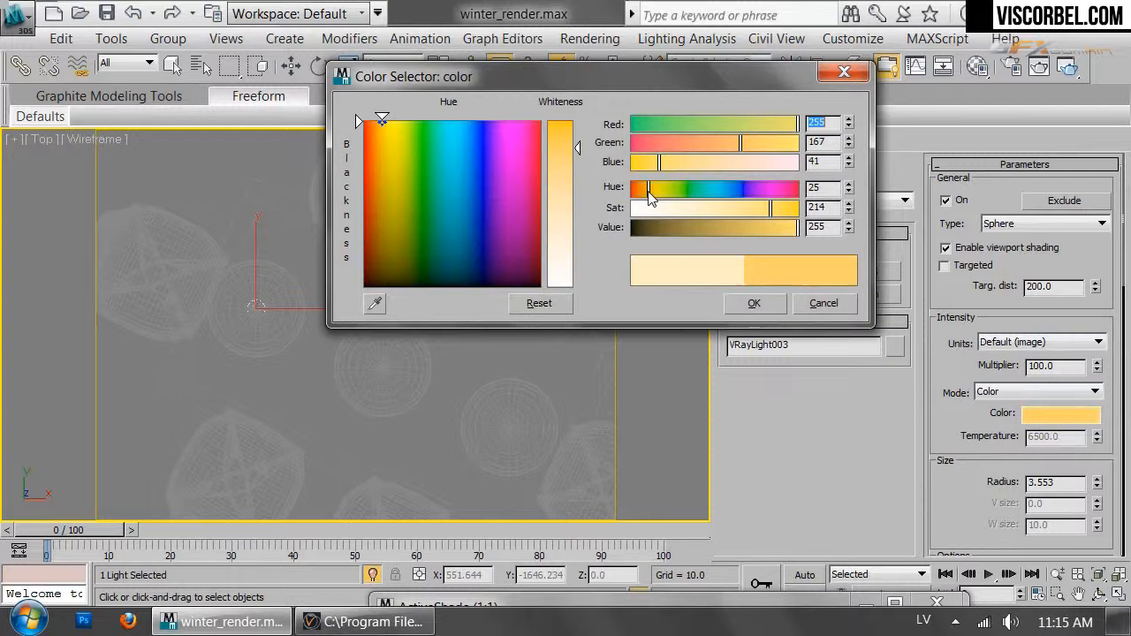
click(754, 303)
Clone the pendant light twice as instances, placing one in each of the other two lampshades
key(w)
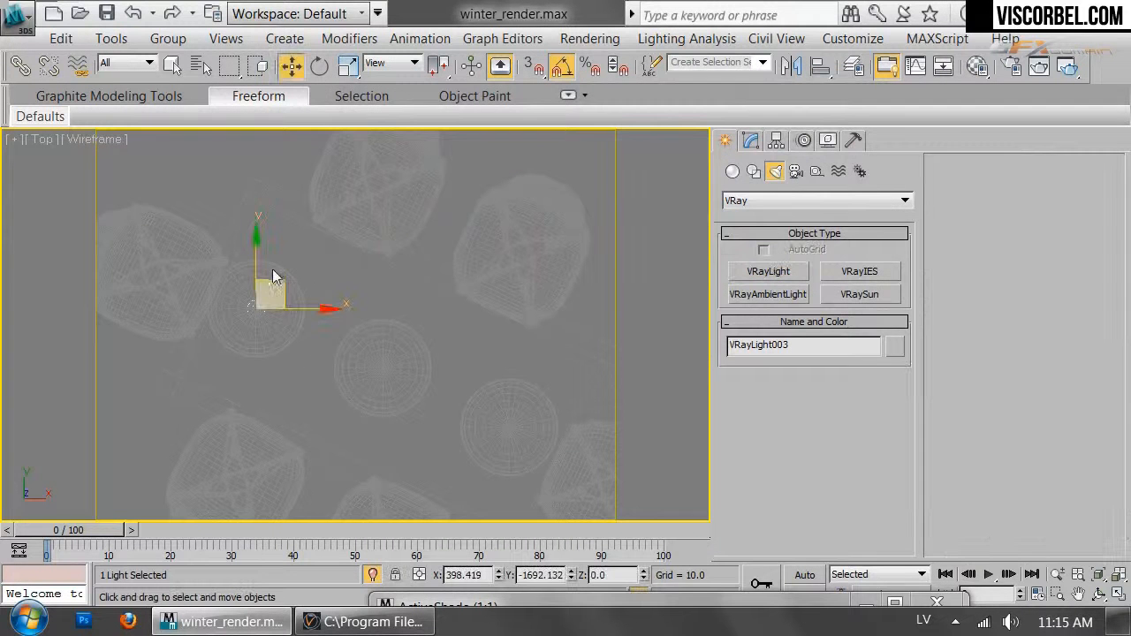
drag(277, 283, 407, 346)
click(468, 265)
click(624, 320)
click(573, 408)
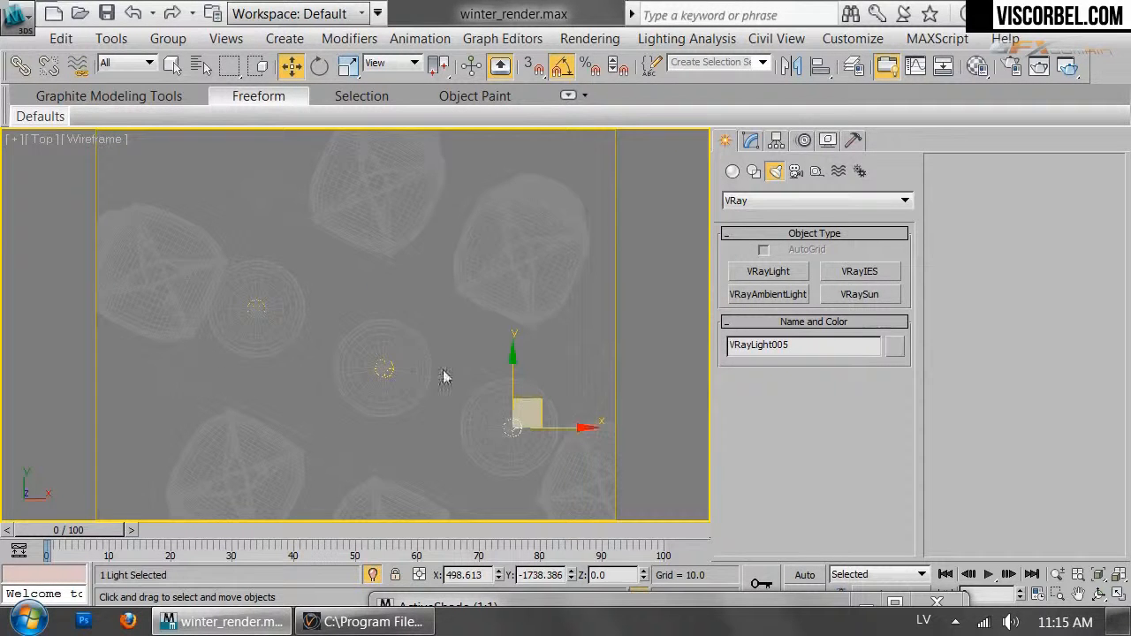
Select the three pendant lights and raise them in the front view into the tops of their lampshades
drag(325, 257, 188, 352)
key(f)
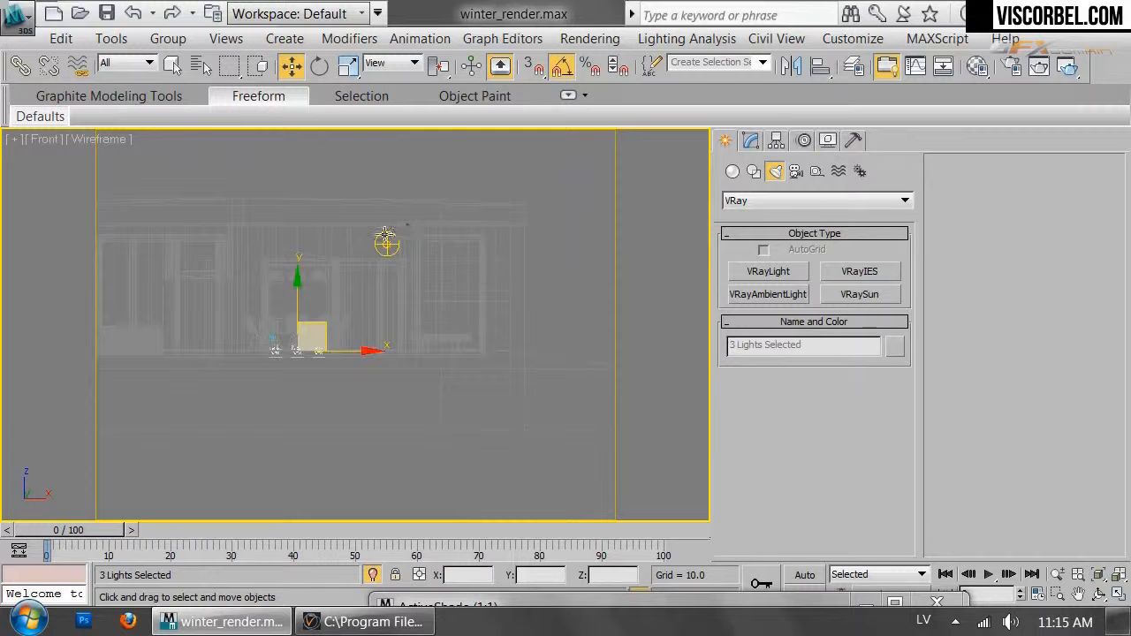
drag(380, 399, 403, 169)
scroll(404, 169, up, 5)
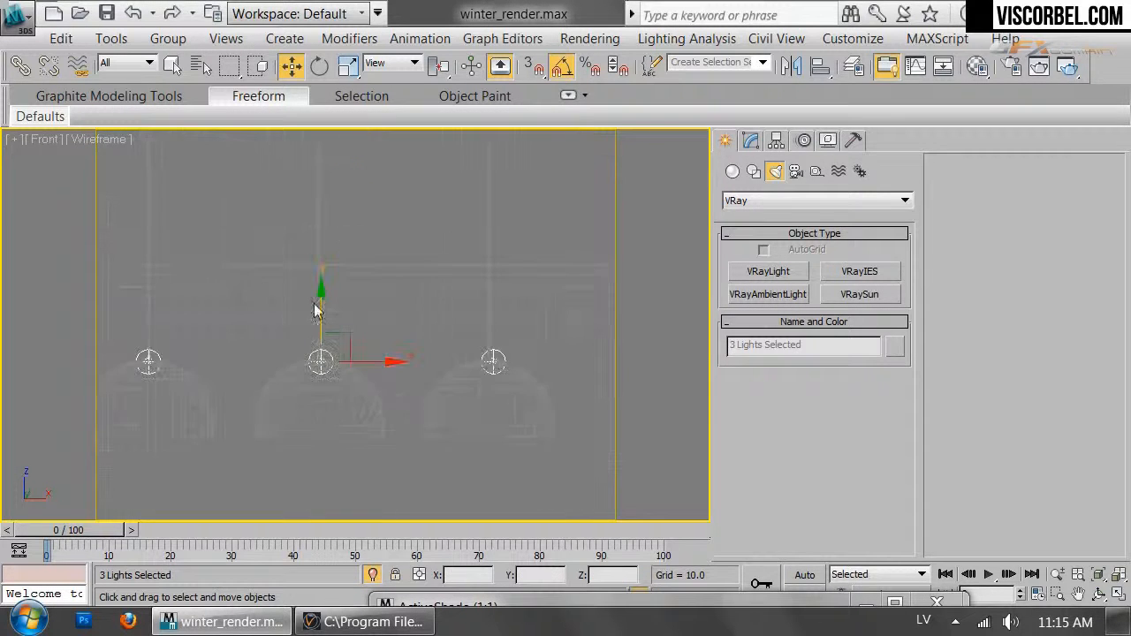
drag(318, 310, 319, 327)
Switch the viewport to VRayPhysicalCamera001 and bring back the ActiveShade preview
key(c)
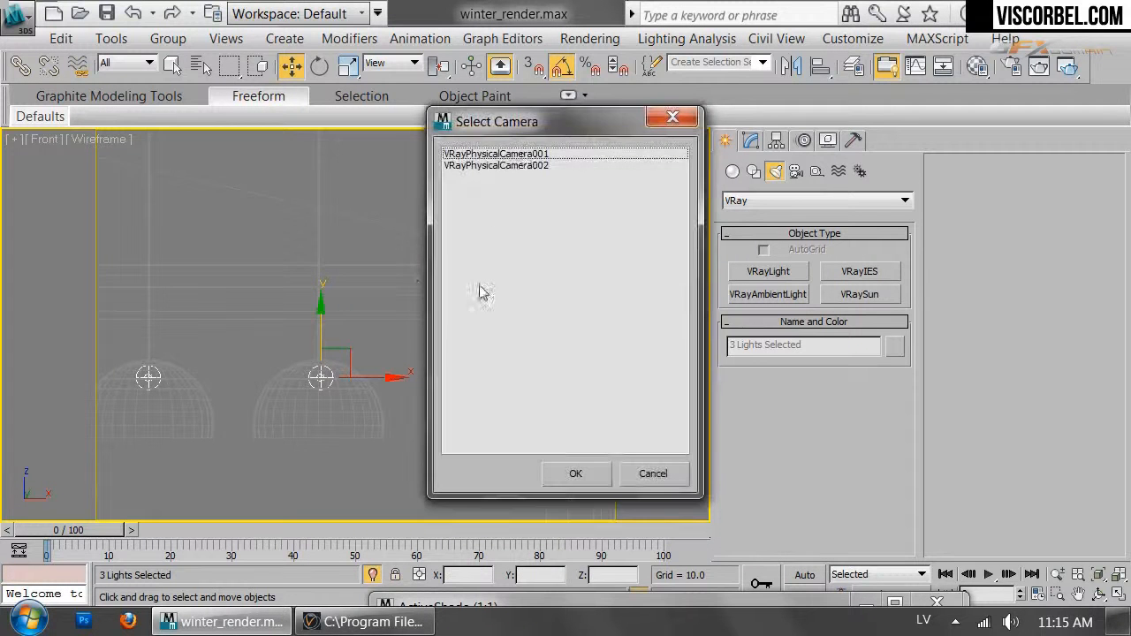
double_click(521, 156)
double_click(584, 602)
drag(246, 159, 260, 104)
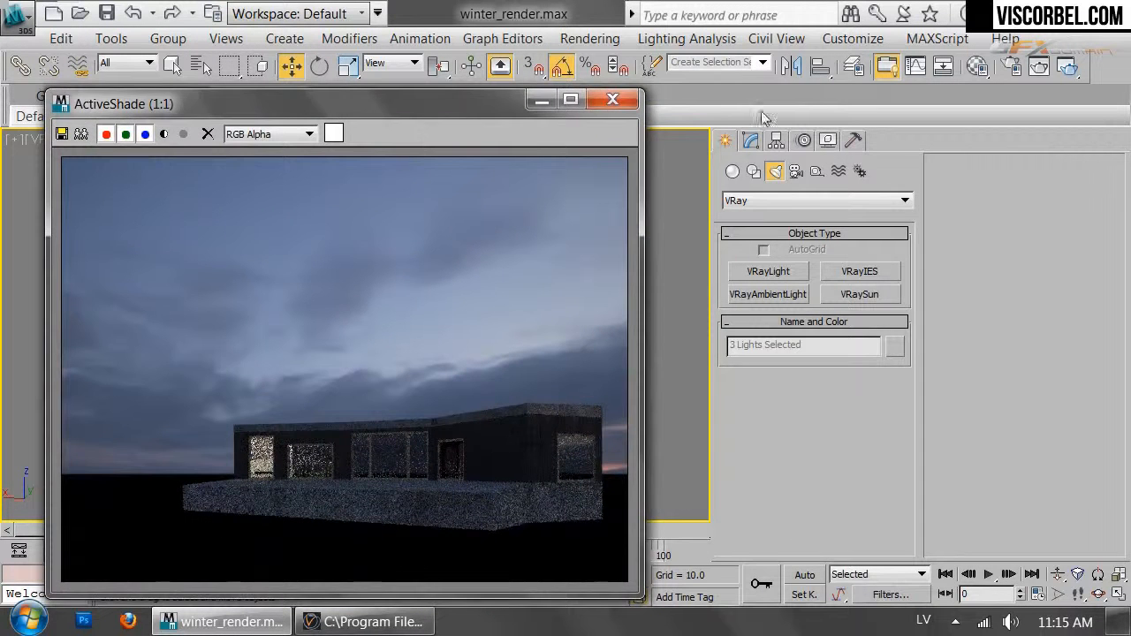
Set the three pendant lights' target distance to 1000 and inspect the house windows up close in the ActiveShade preview
click(750, 141)
double_click(851, 508)
text(100)
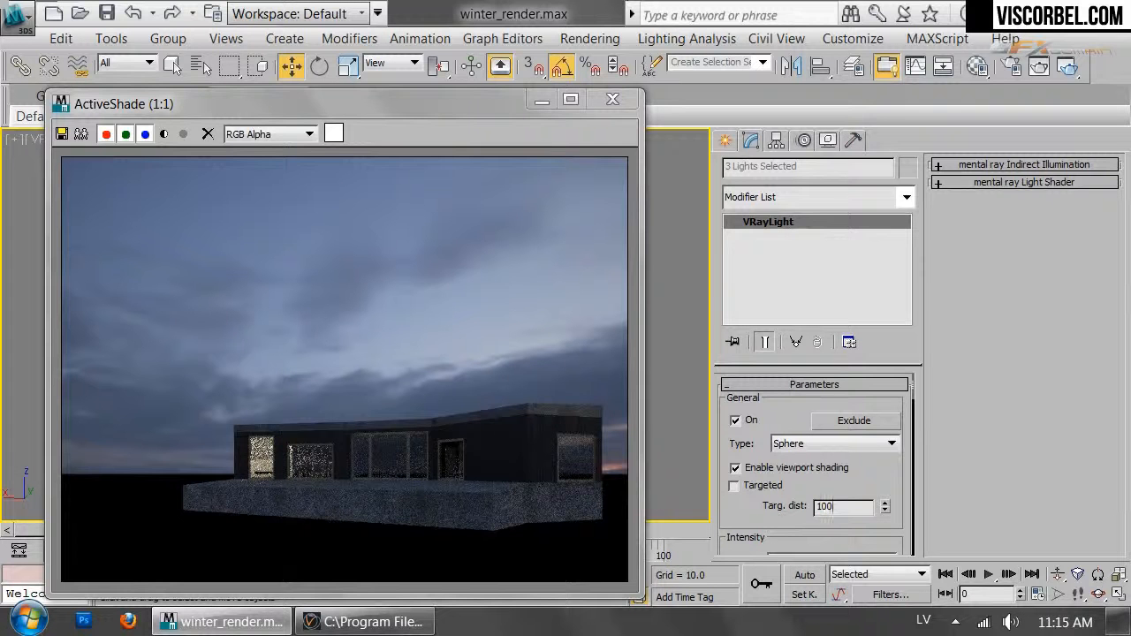
text(0)
key(Return)
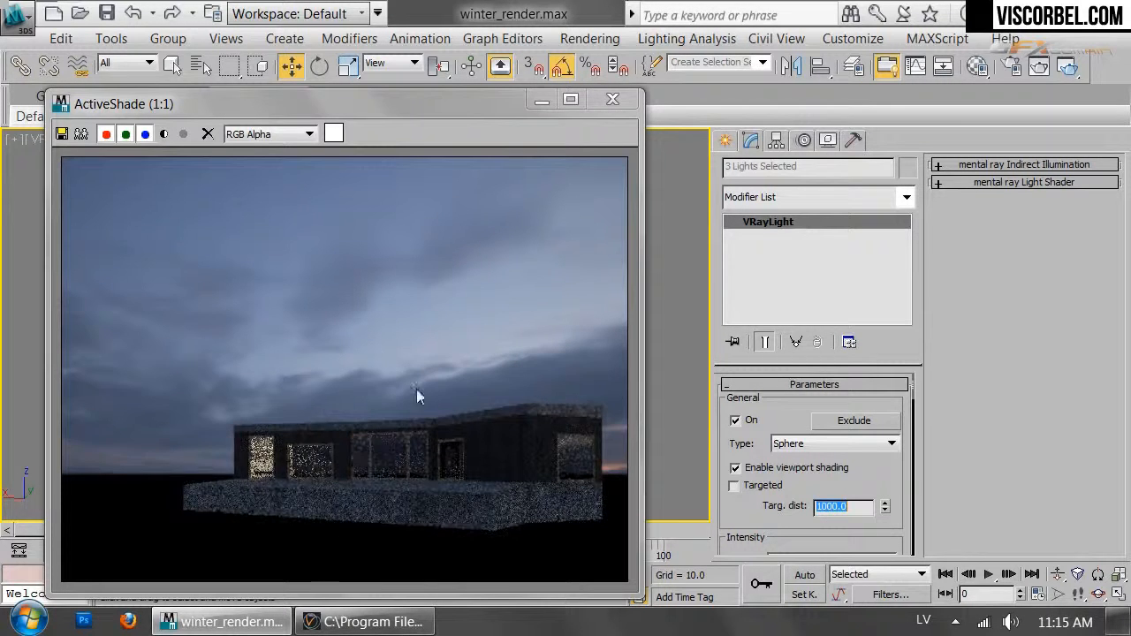
scroll(326, 471, up, 2)
scroll(326, 472, down, 1)
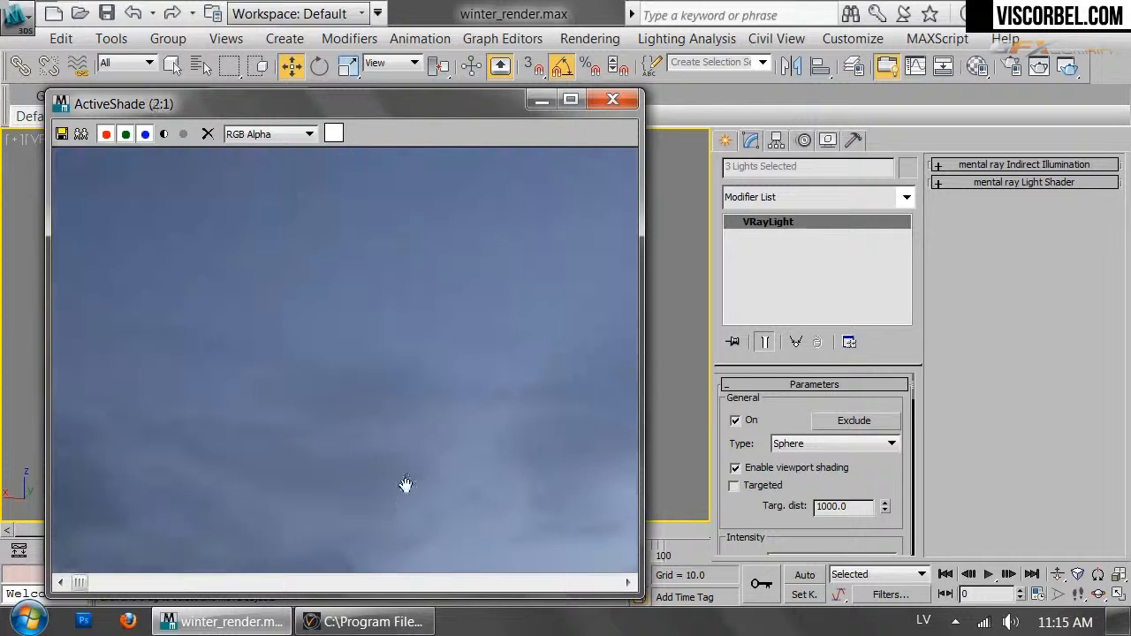
scroll(309, 399, up, 1)
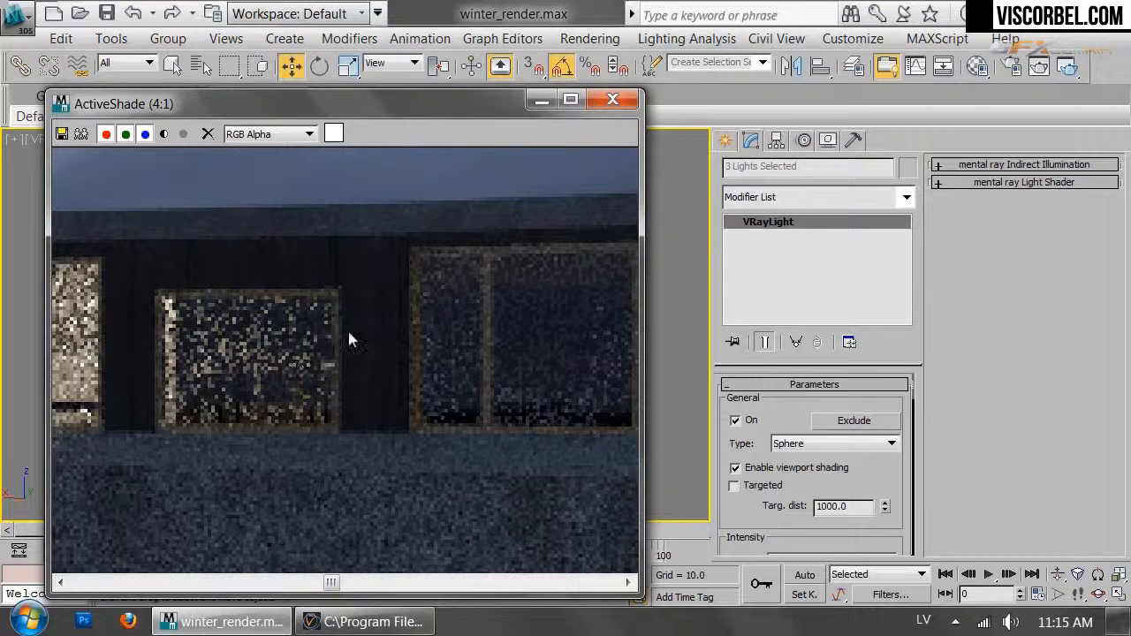
scroll(348, 339, down, 1)
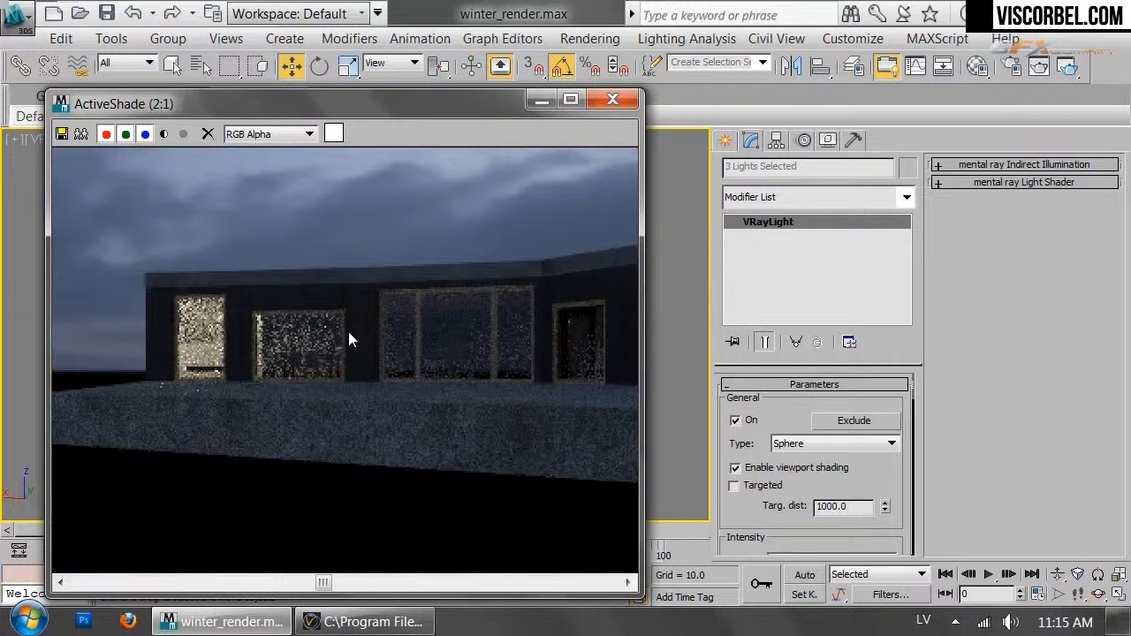
Set the three pendant lights' multiplier to 1000 and check the windows in the ActiveShade preview
drag(422, 105, 538, 594)
click(336, 386)
key(f)
scroll(873, 470, down, 3)
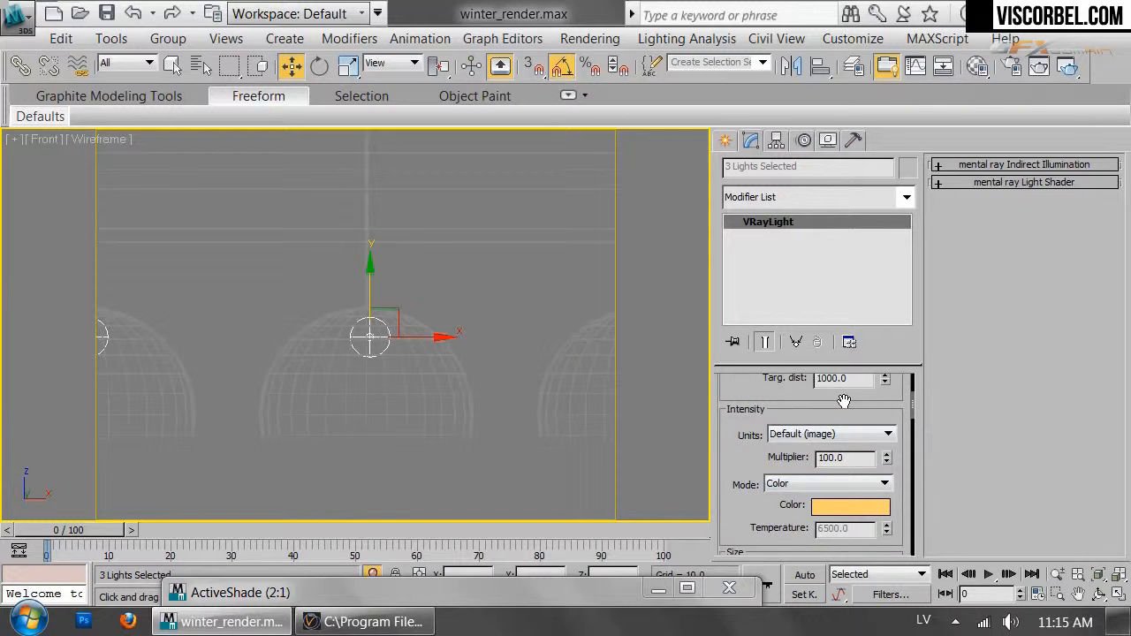
scroll(841, 398, up, 2)
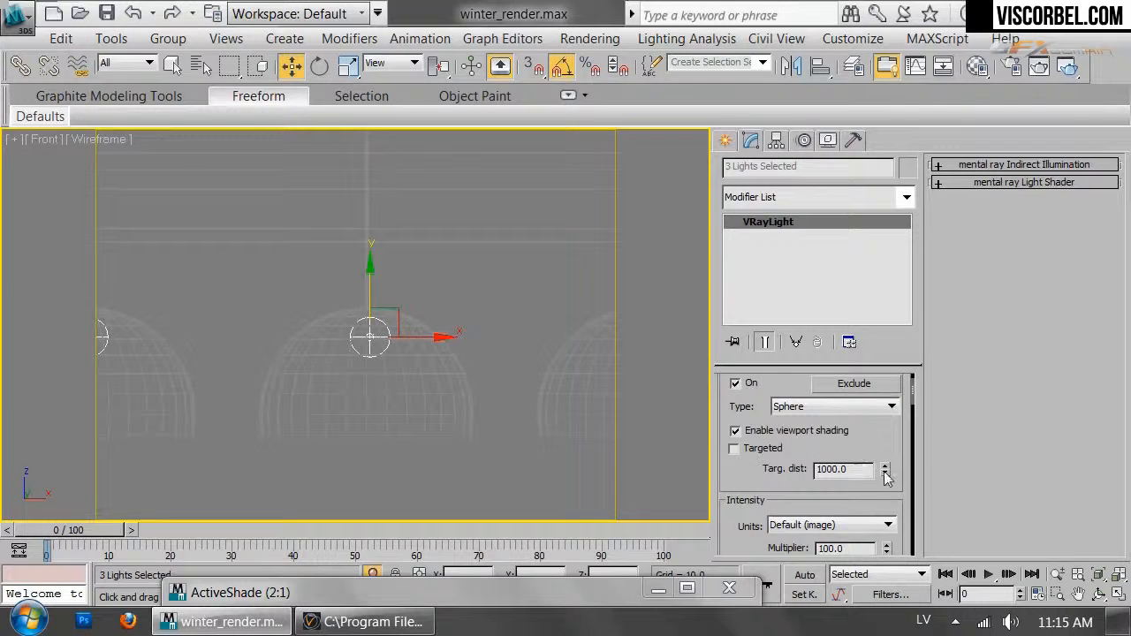
drag(772, 485, 783, 365)
drag(851, 430, 655, 425)
text(100)
double_click(522, 592)
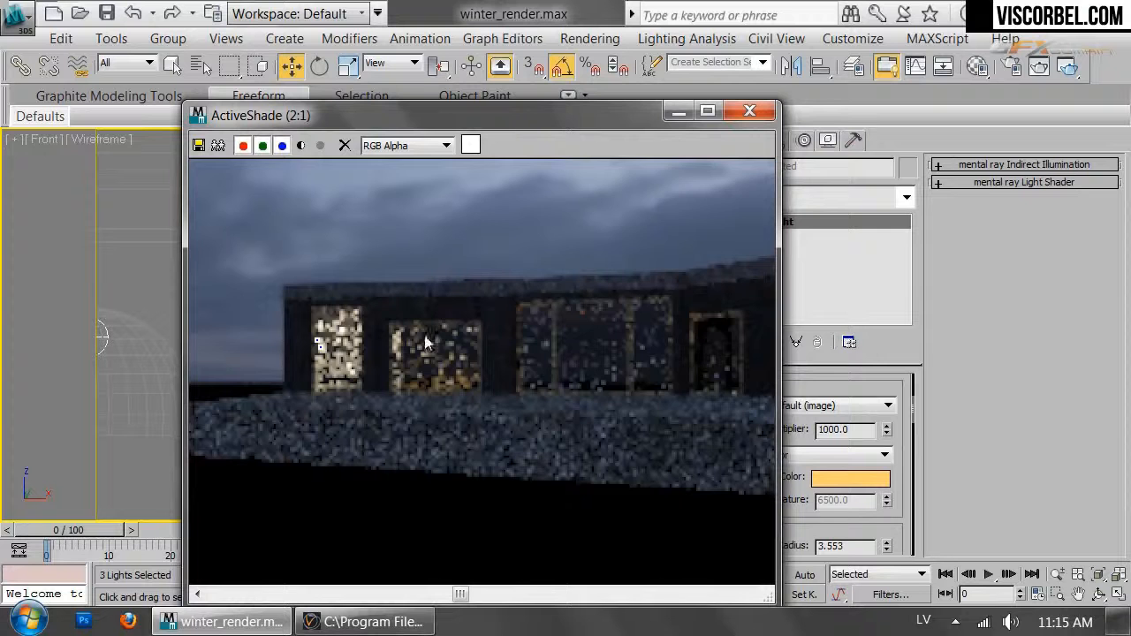
scroll(424, 335, up, 1)
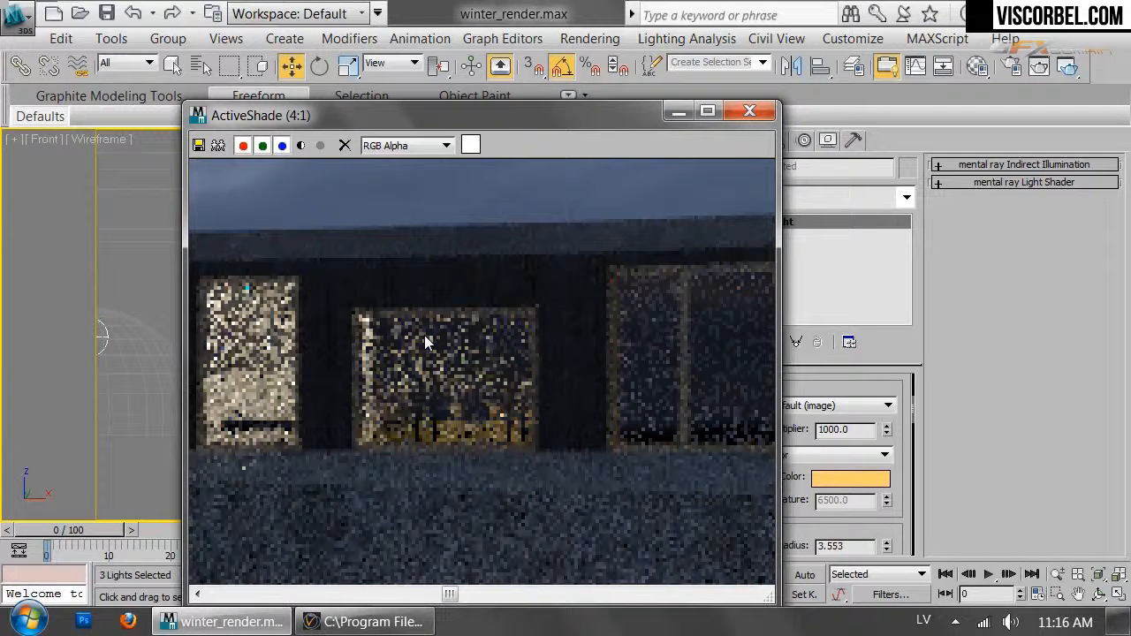
scroll(424, 335, down, 2)
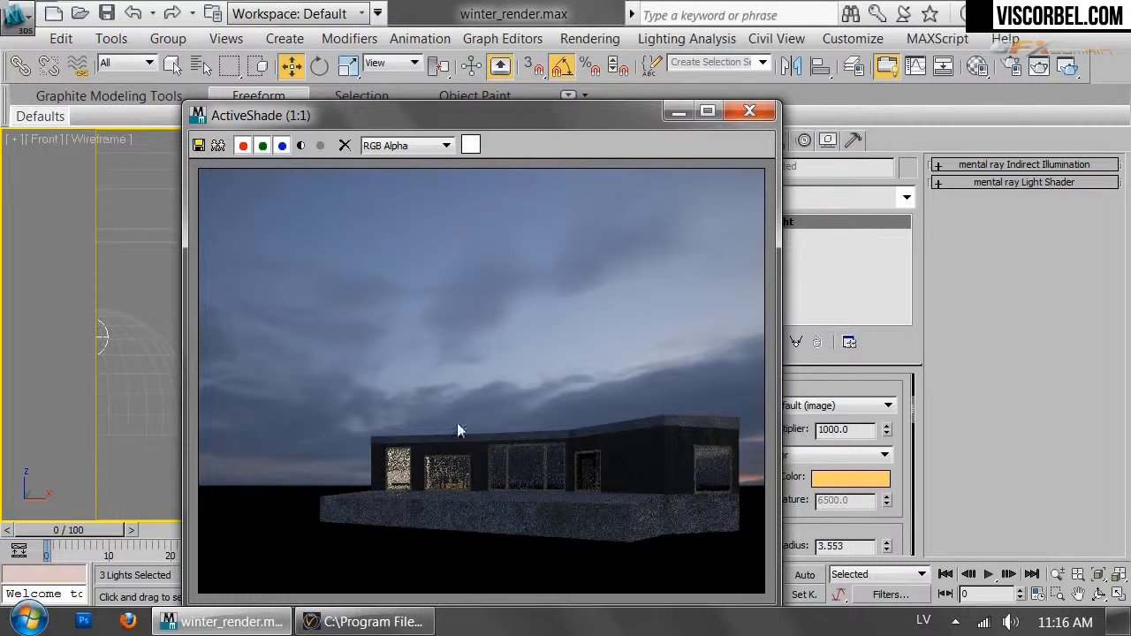
Make the pendant lights' orange color slightly paler and set their multiplier to 1500
click(857, 478)
drag(767, 217, 765, 227)
click(754, 303)
double_click(858, 429)
text(1500)
key(Return)
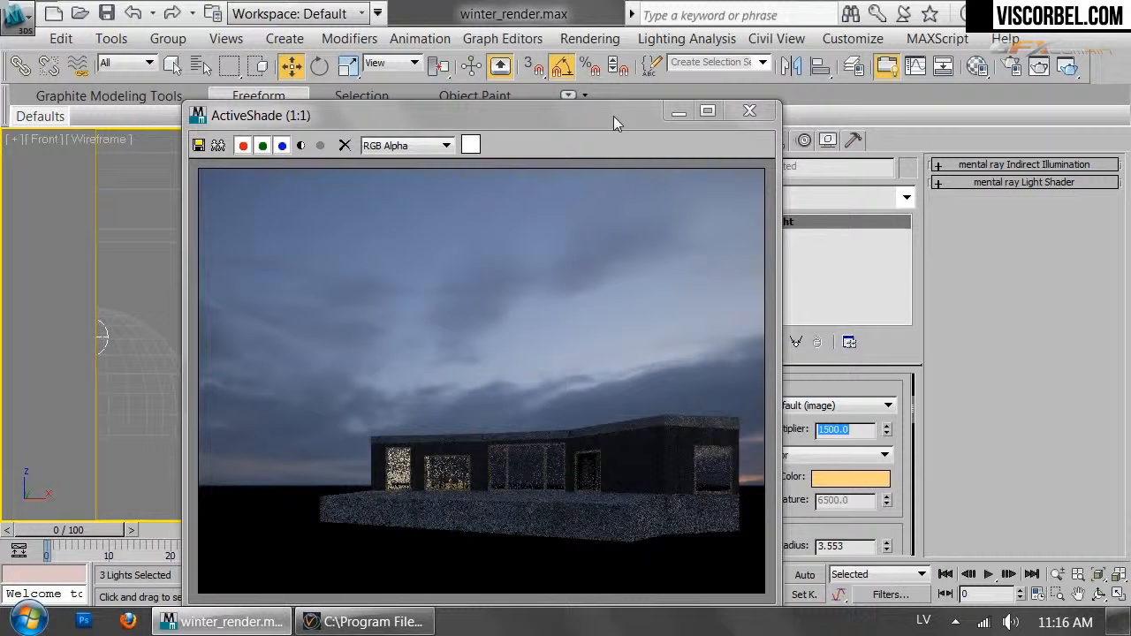
Set up another V-Ray sphere light with a pale yellow color (hue 38, saturation 126) and a multiplier of 100
click(679, 111)
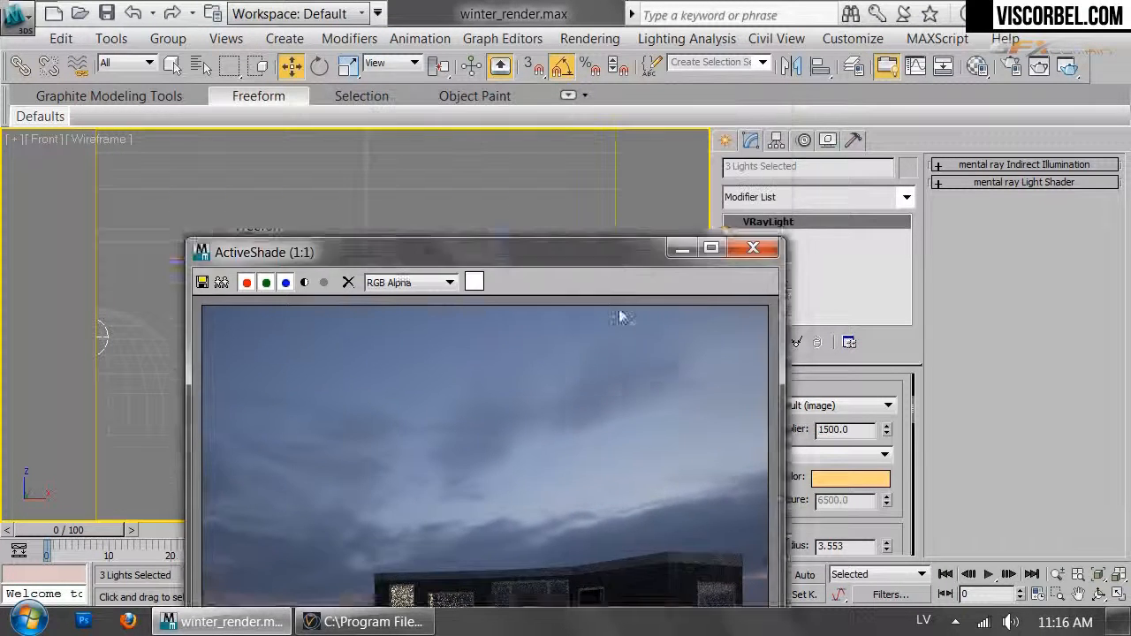
middle_drag(182, 242, 419, 293)
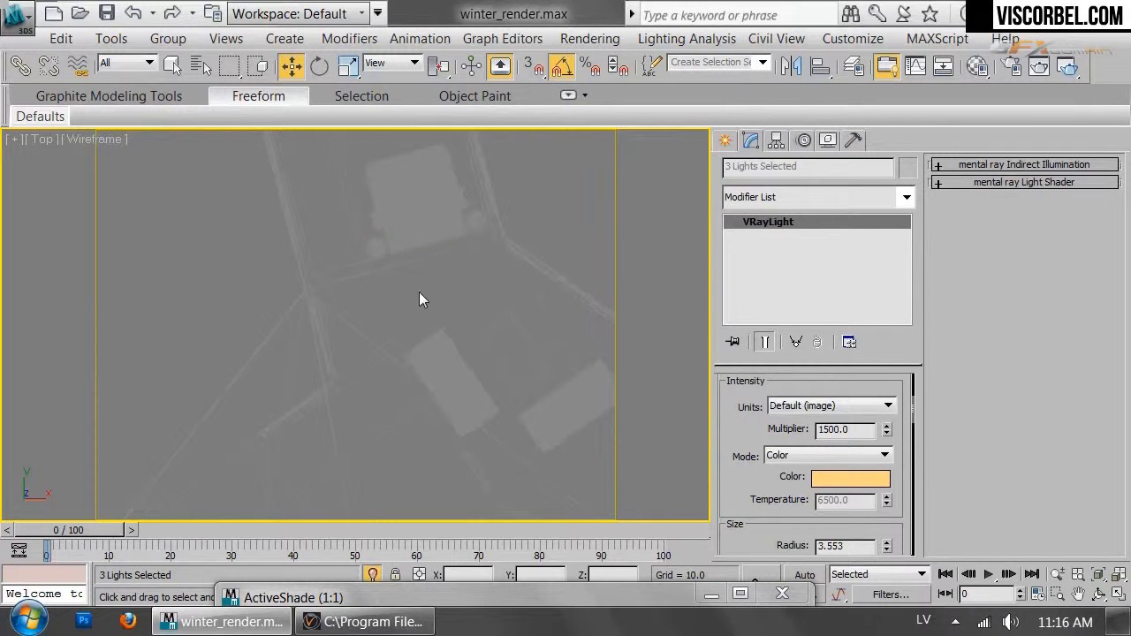
click(724, 142)
click(781, 273)
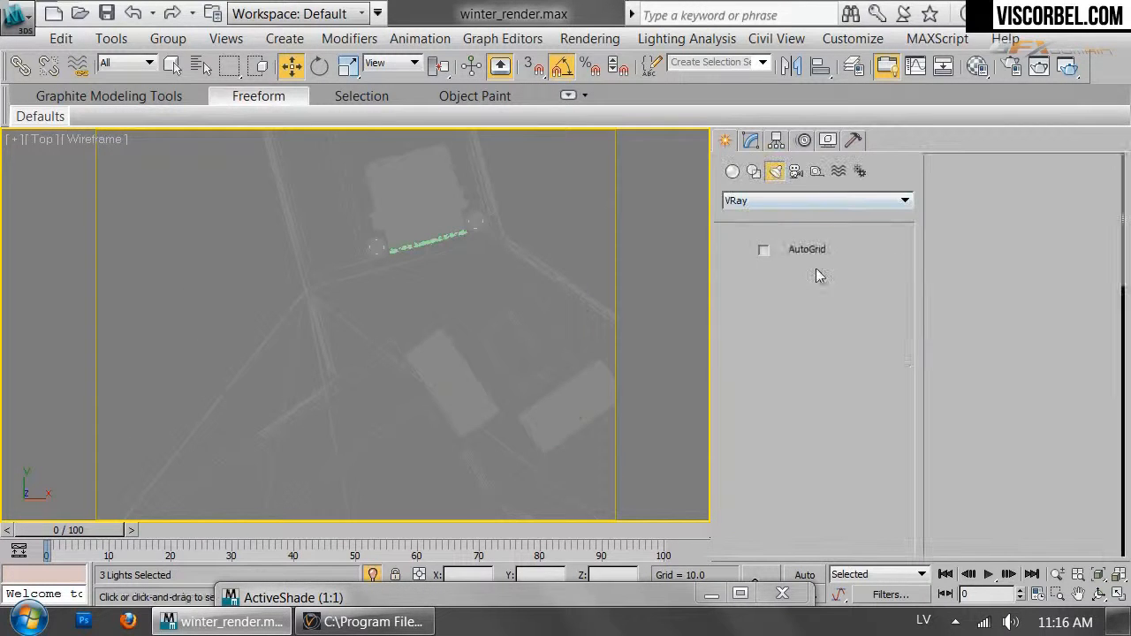
click(1060, 415)
drag(726, 212, 658, 195)
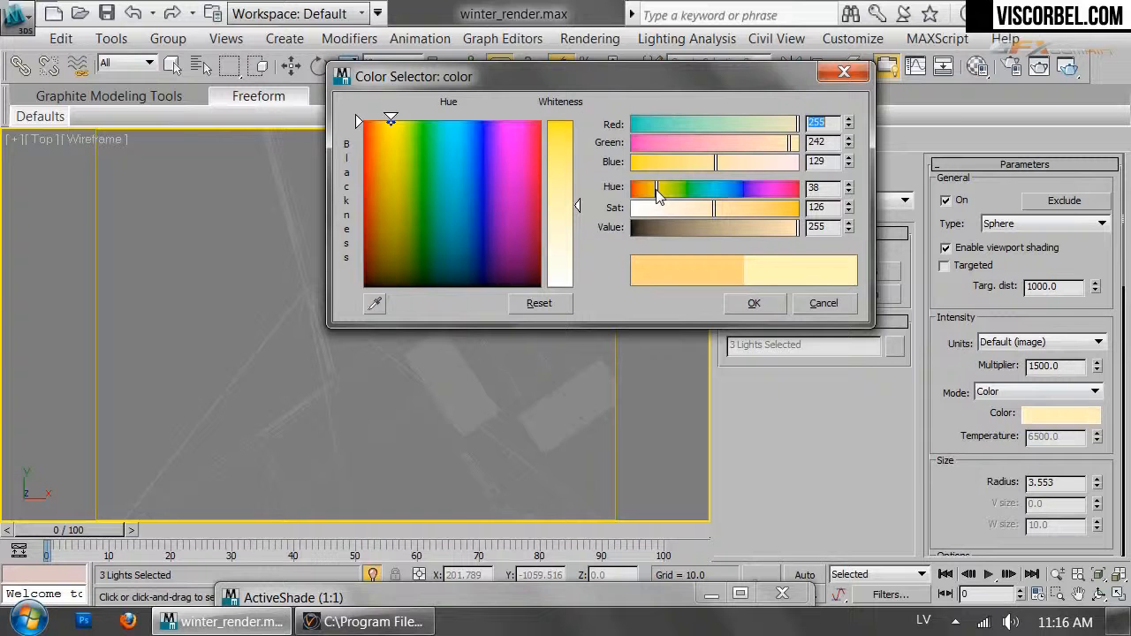
click(753, 303)
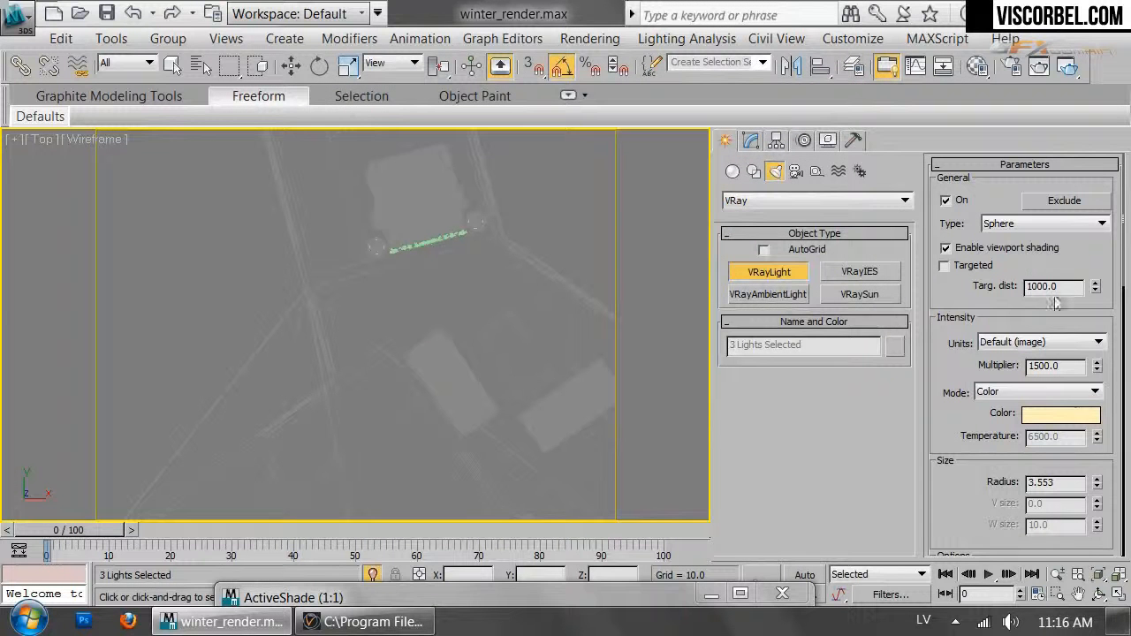
double_click(1041, 364)
text(100)
key(Return)
Draw the sphere light with about 47 radius in the room above the two rectangular blocks and raise it about 237 units
middle_drag(520, 353, 420, 372)
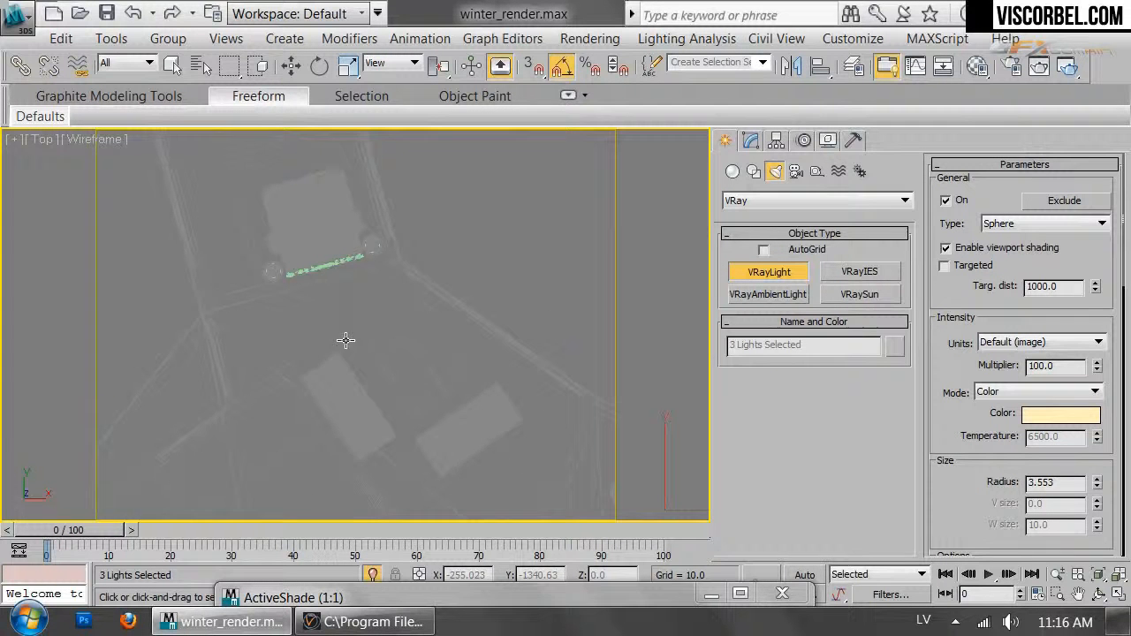
drag(346, 341, 353, 358)
key(f)
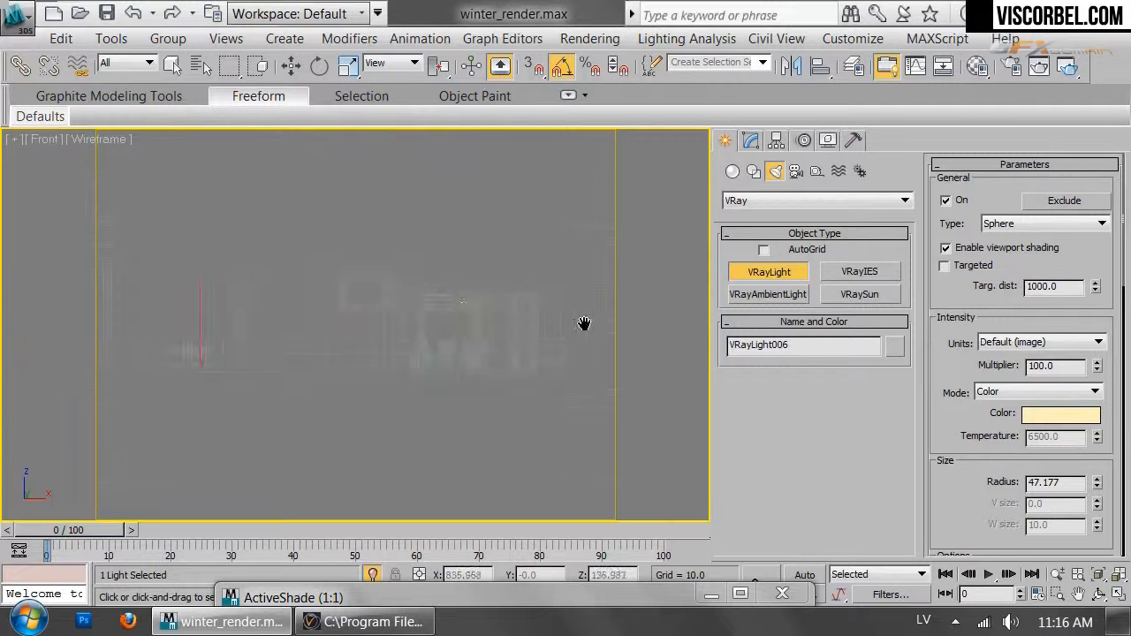
key(w)
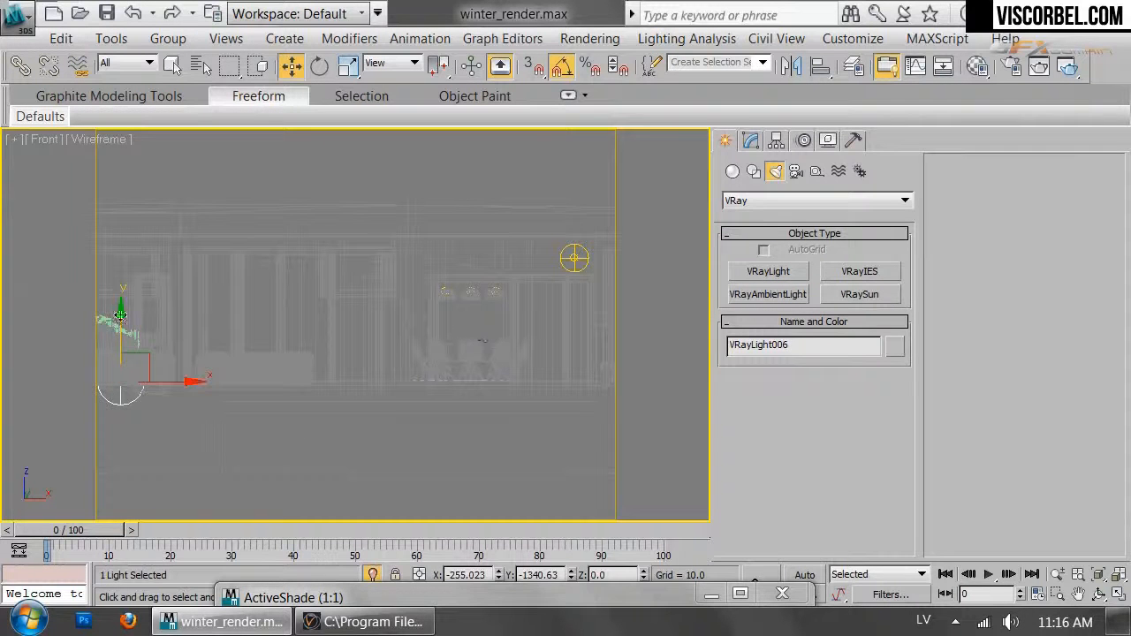
drag(121, 316, 121, 190)
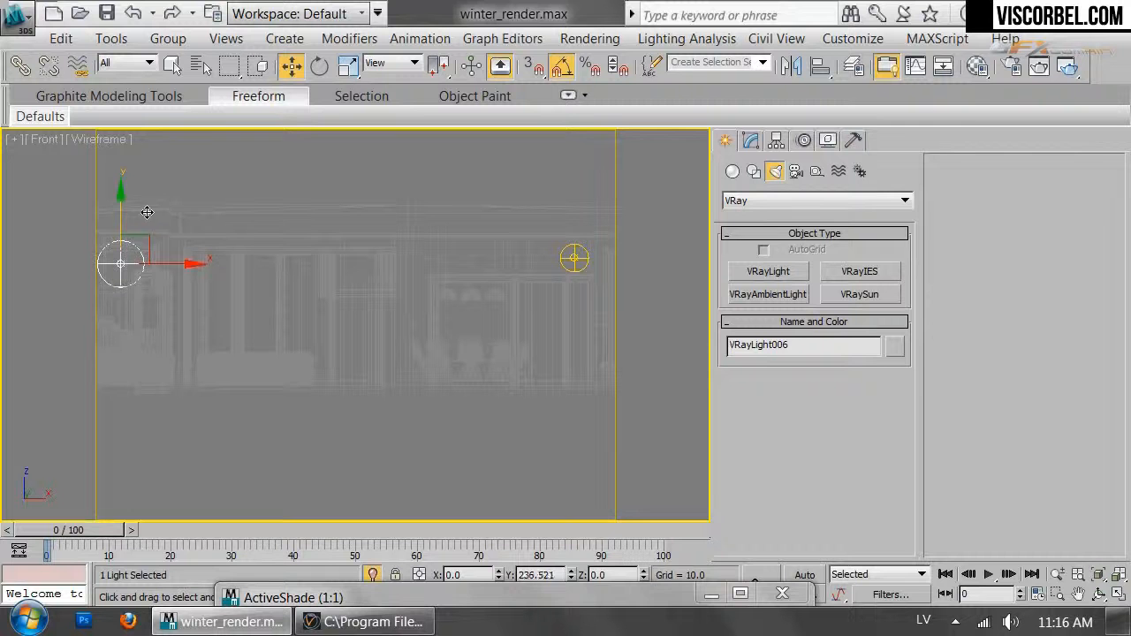
Check the new room light in the ActiveShade preview and set its multiplier to 50
drag(629, 590, 421, 115)
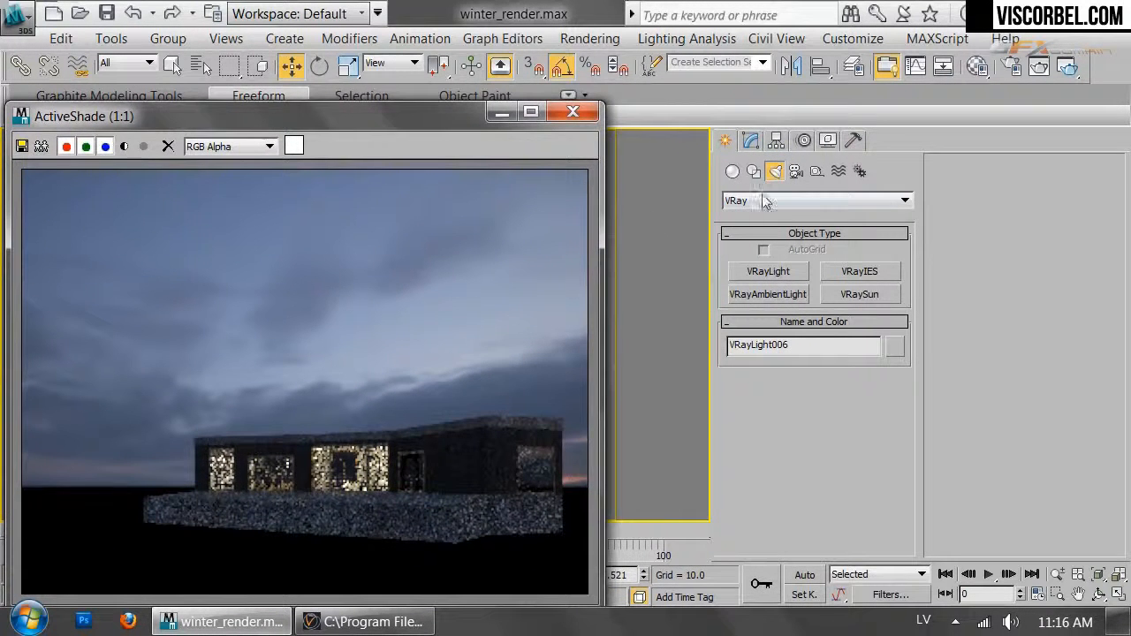
click(750, 140)
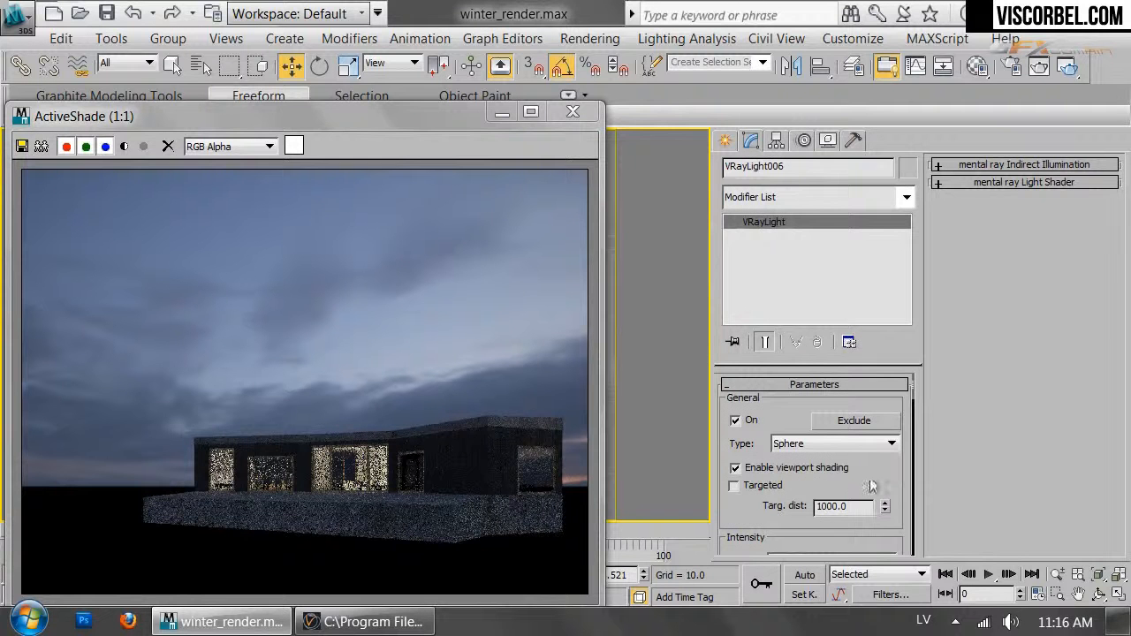
drag(889, 514, 888, 412)
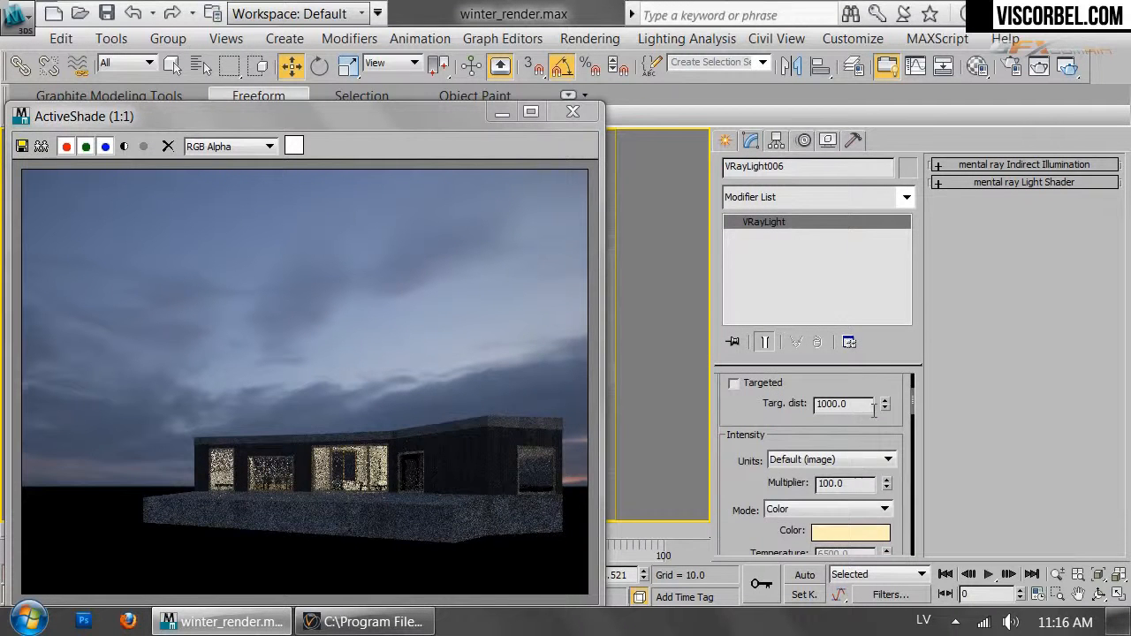
double_click(821, 483)
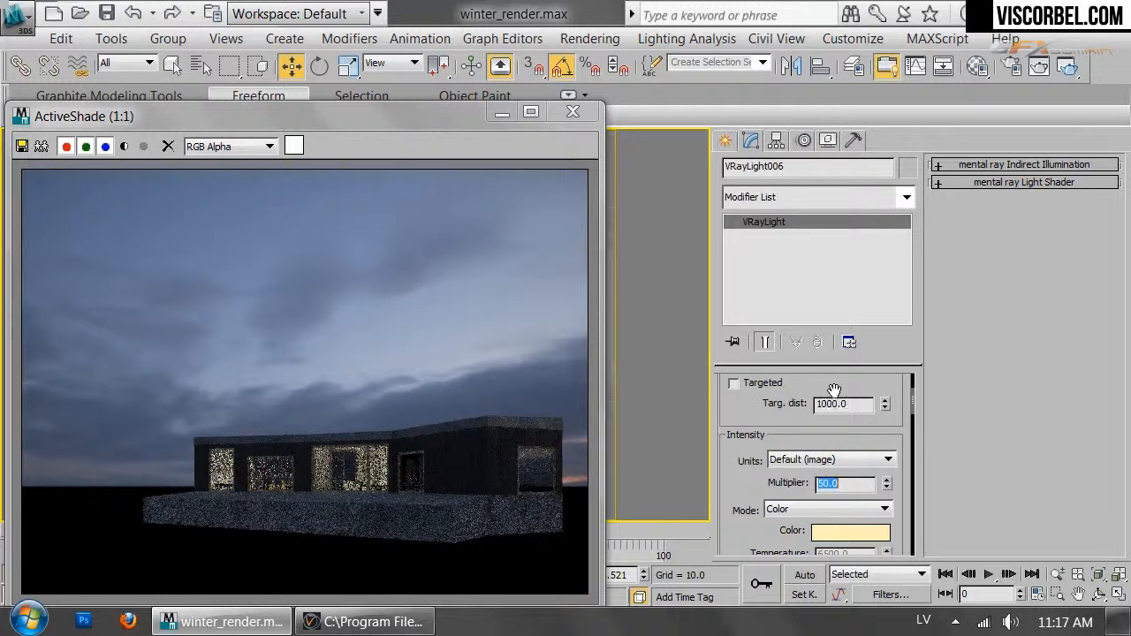
Set up another V-Ray sphere light for the round bedside lamps and make its color a deeper, more saturated pale orange
drag(382, 110, 463, 596)
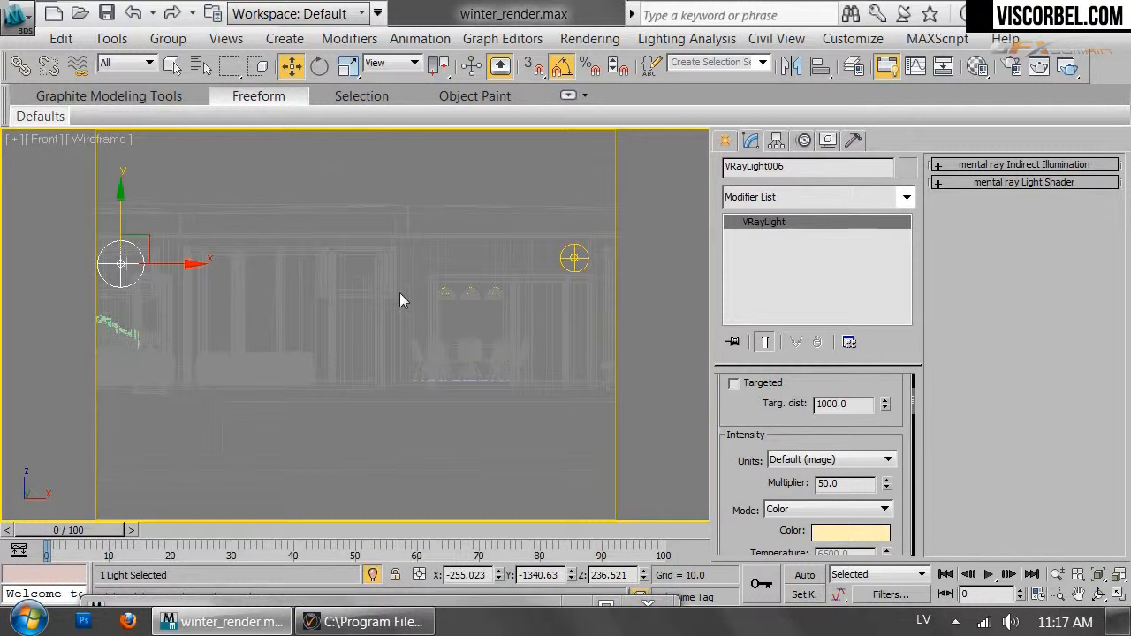
key(t)
middle_drag(399, 292, 500, 407)
scroll(500, 407, up, 3)
scroll(465, 332, up, 4)
middle_drag(465, 332, 450, 196)
scroll(448, 198, up, 3)
right_click(579, 347)
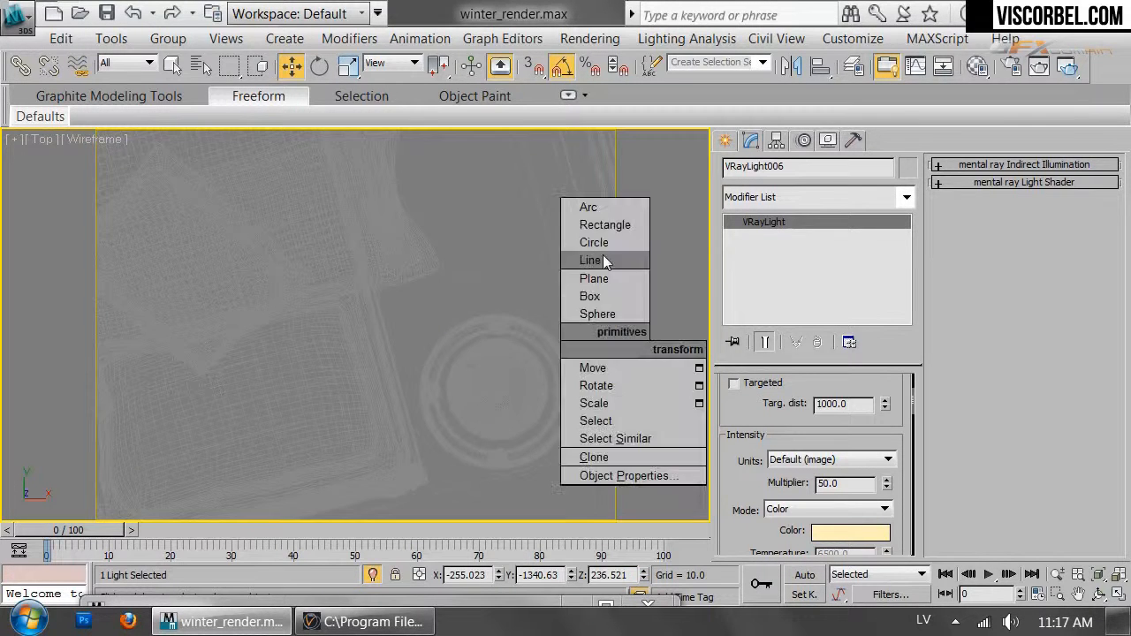
click(725, 143)
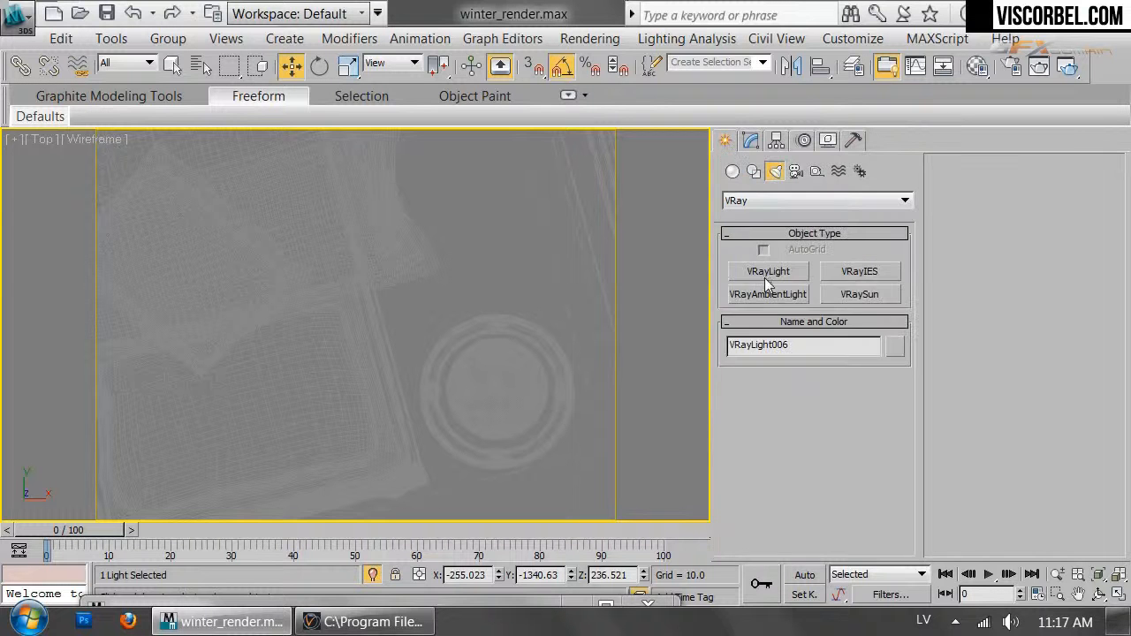
click(767, 274)
click(1061, 412)
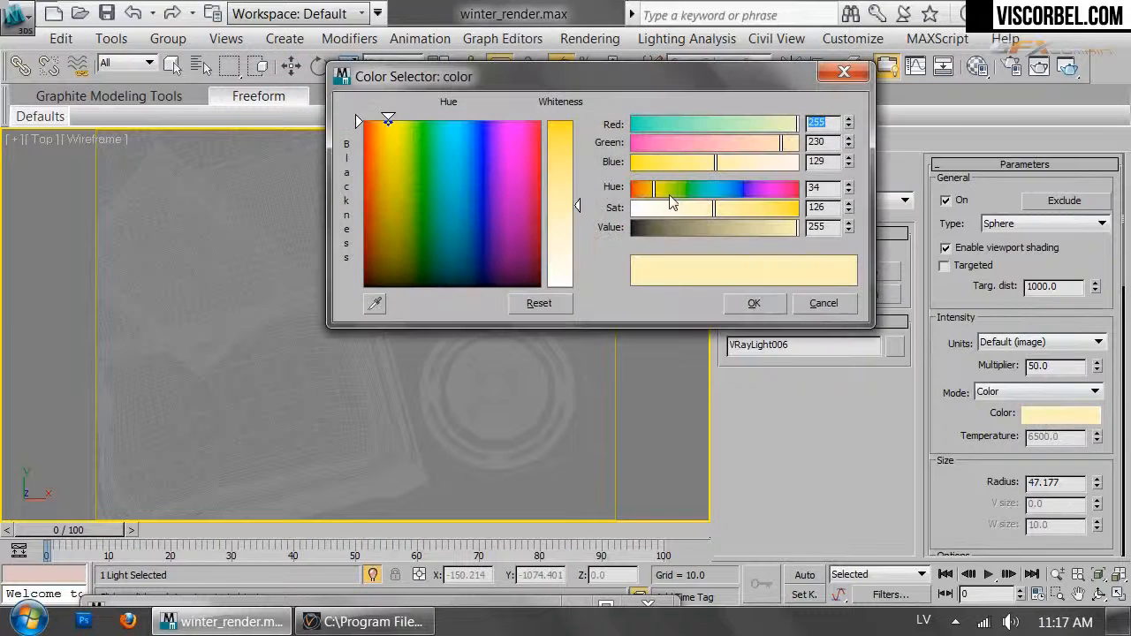
click(648, 188)
mouse_move(719, 207)
mouse_down()
mouse_move(757, 213)
mouse_move(739, 218)
mouse_up()
click(754, 304)
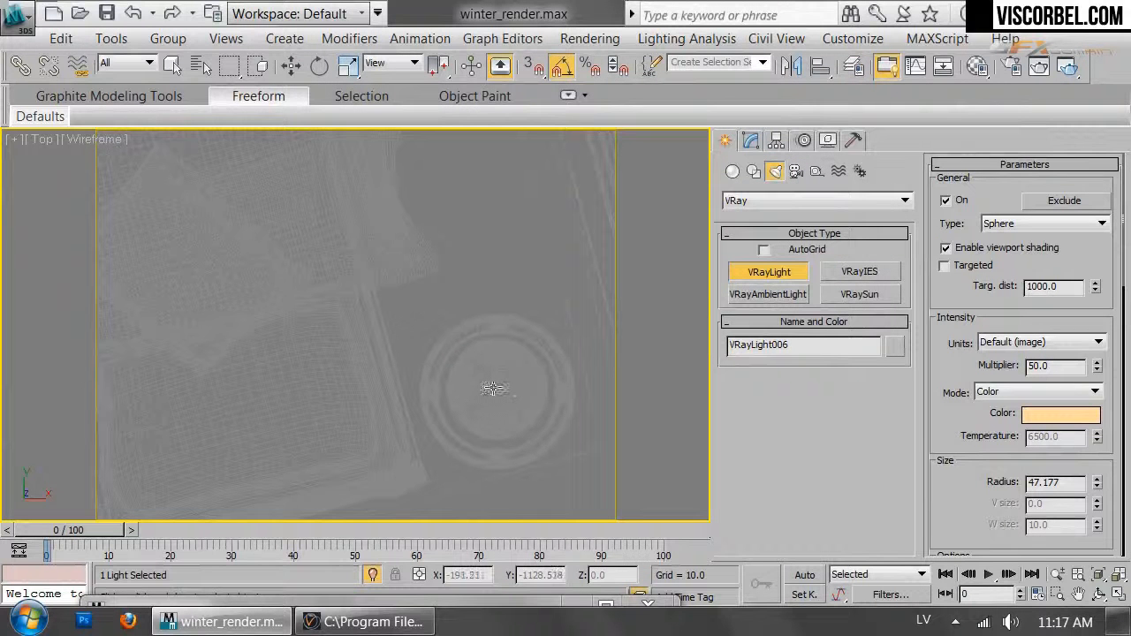
Draw a sphere light with about 6.1 radius centered on one bedside lamp and place an instance of it on the other lamp
drag(495, 392, 506, 407)
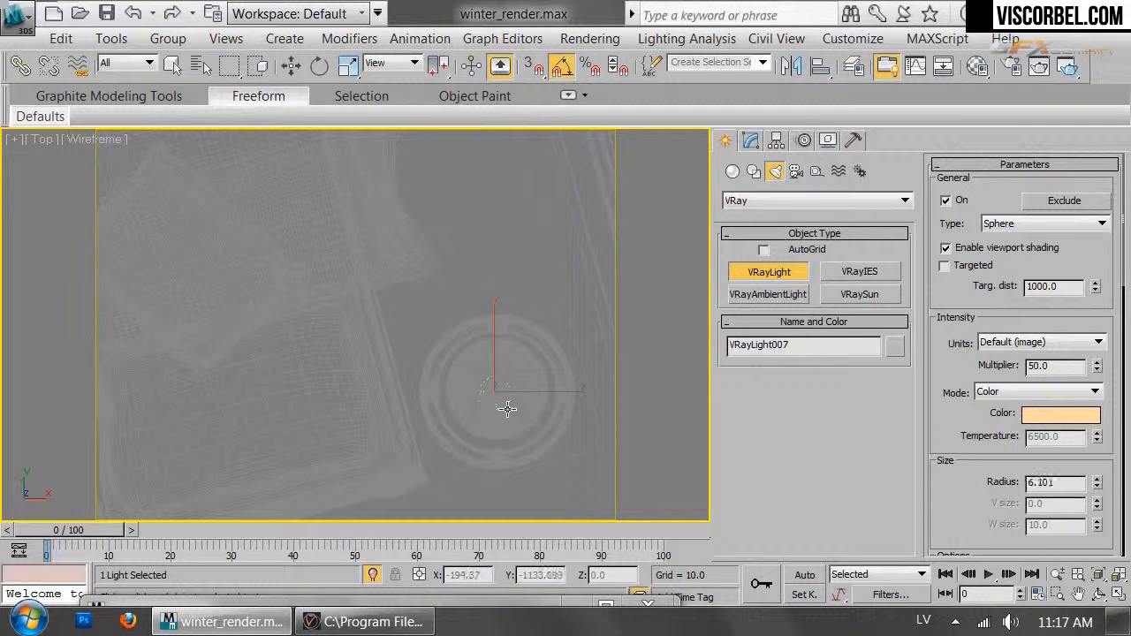
scroll(409, 414, down, 3)
middle_drag(410, 414, 538, 349)
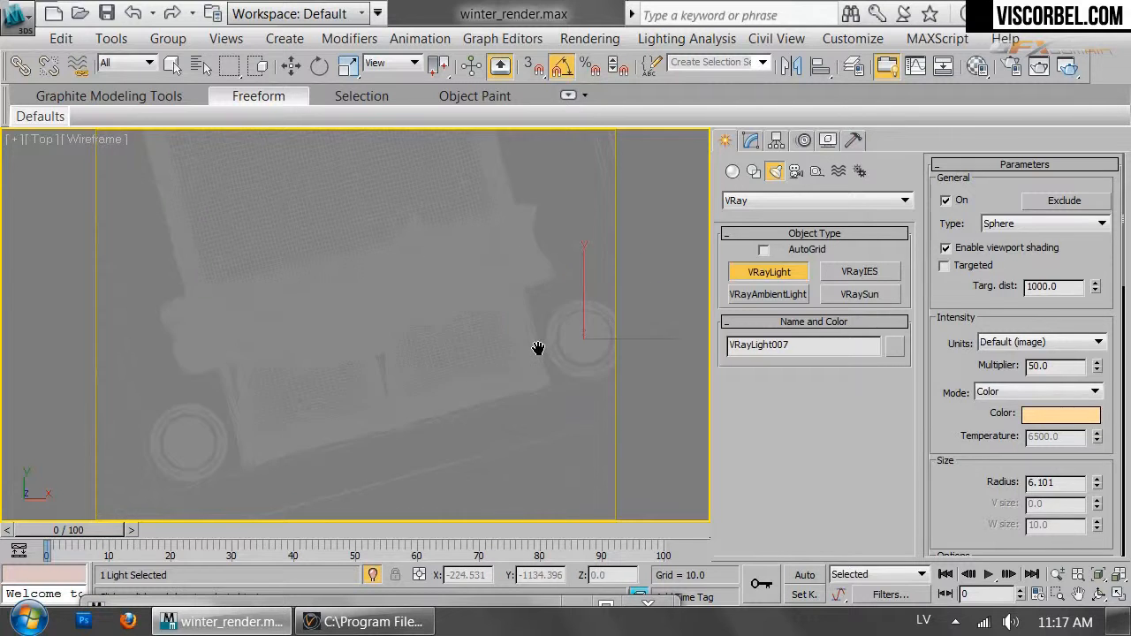
right_click(588, 317)
key(w)
mouse_move(599, 306)
shift+mouse_down()
mouse_move(439, 318)
mouse_move(173, 404)
mouse_move(205, 411)
shift+mouse_up()
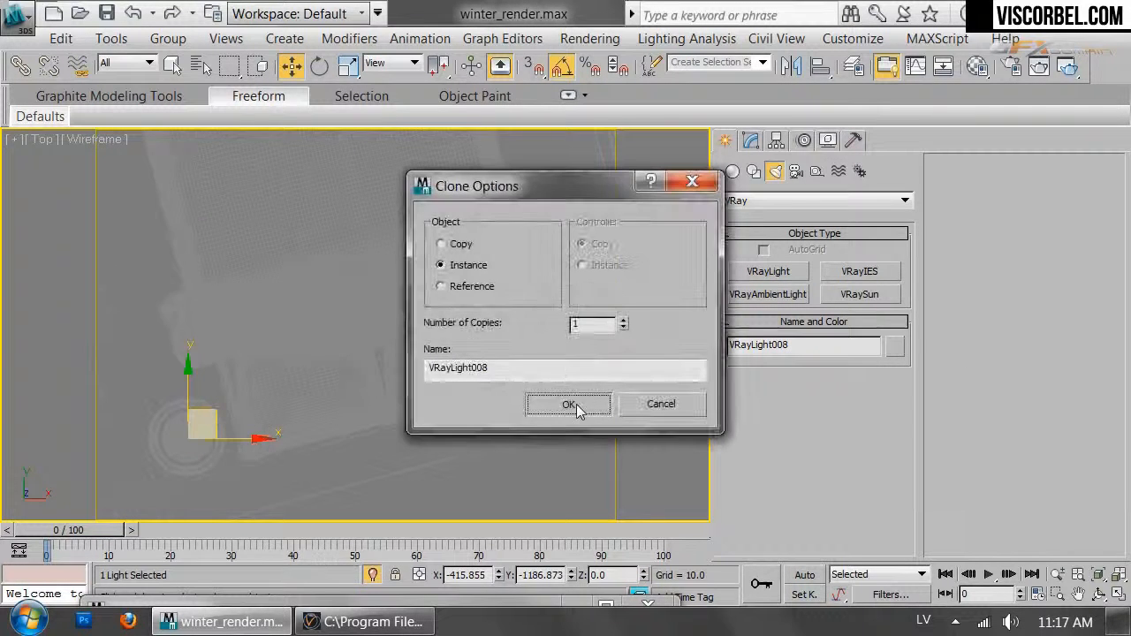
click(574, 404)
Select both bedside lights and raise them about 85 units into the lampshades
ctrl+drag(597, 351, 596, 351)
key(f)
key(z)
middle_drag(329, 309, 409, 504)
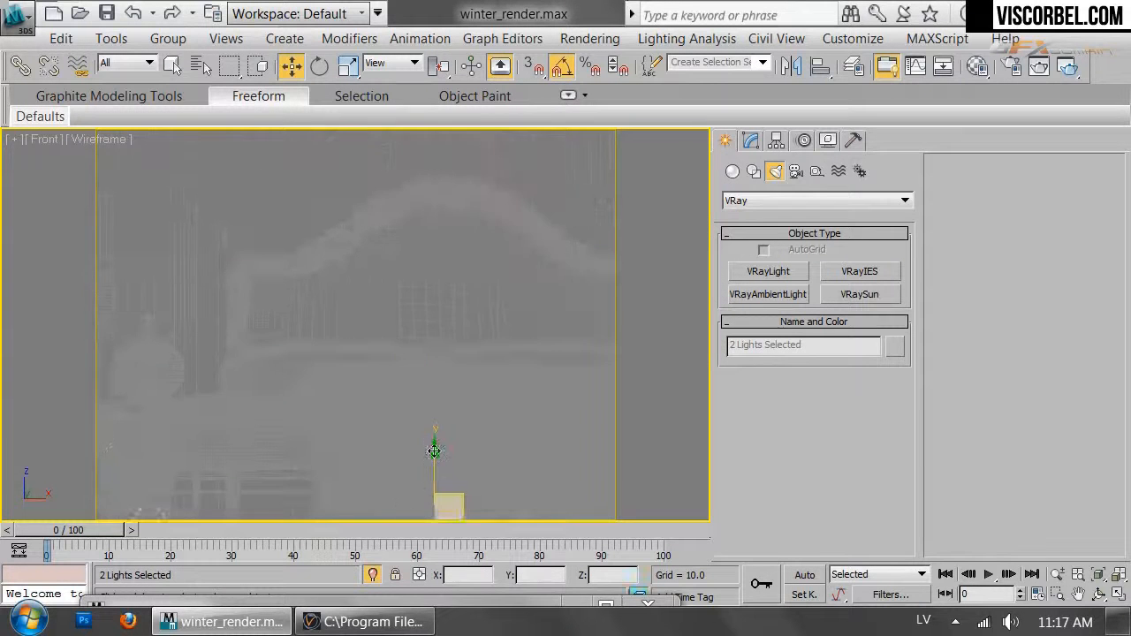
drag(433, 470, 443, 245)
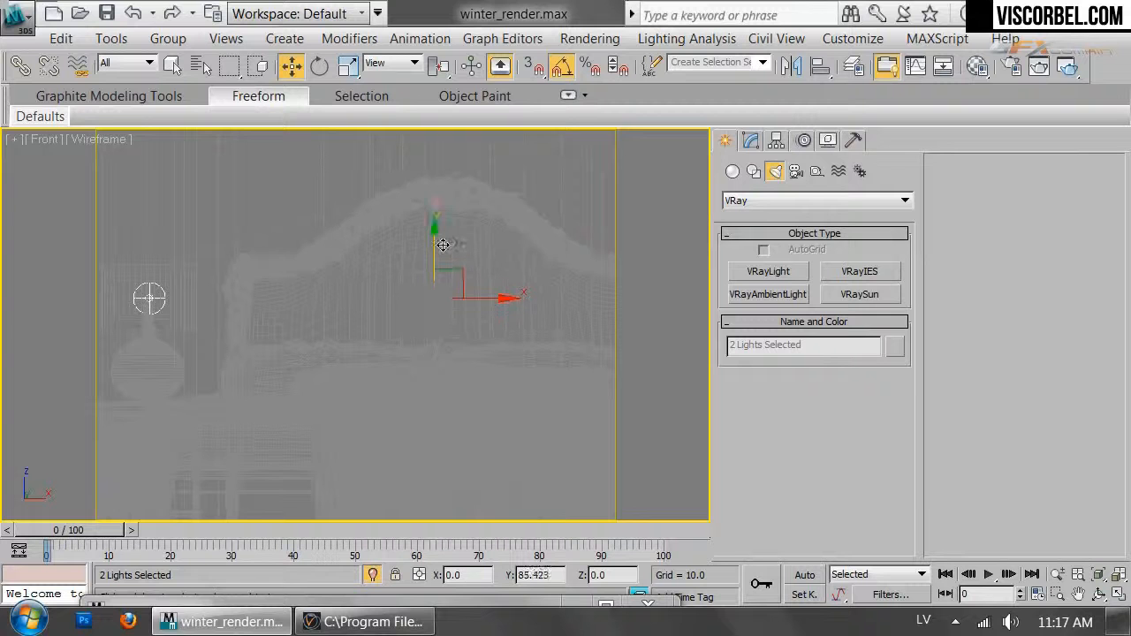
Check the bedside lights from VRayPhysicalCamera001 in the ActiveShade preview and set their multiplier to 300
key(c)
double_click(505, 157)
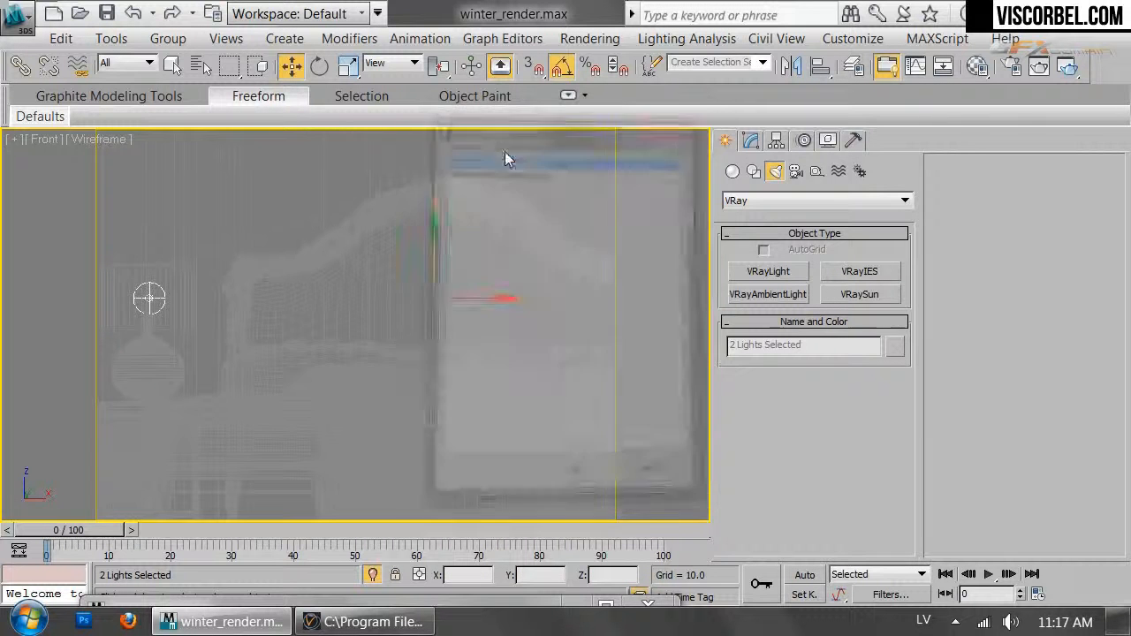
drag(522, 609, 492, 111)
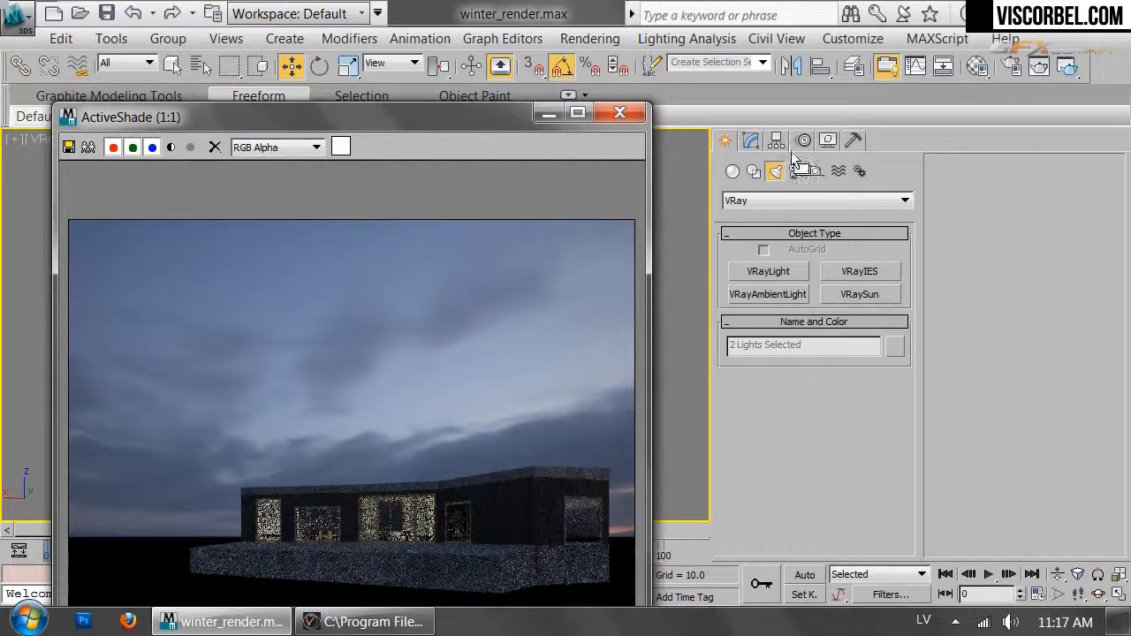
click(750, 141)
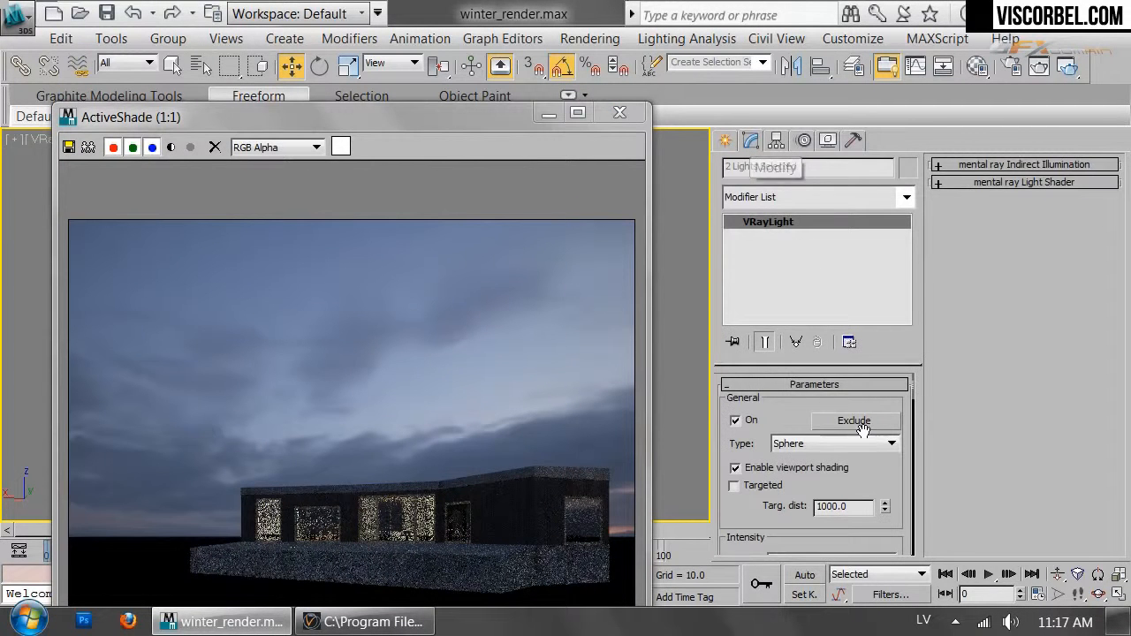
scroll(840, 528, down, 3)
double_click(835, 427)
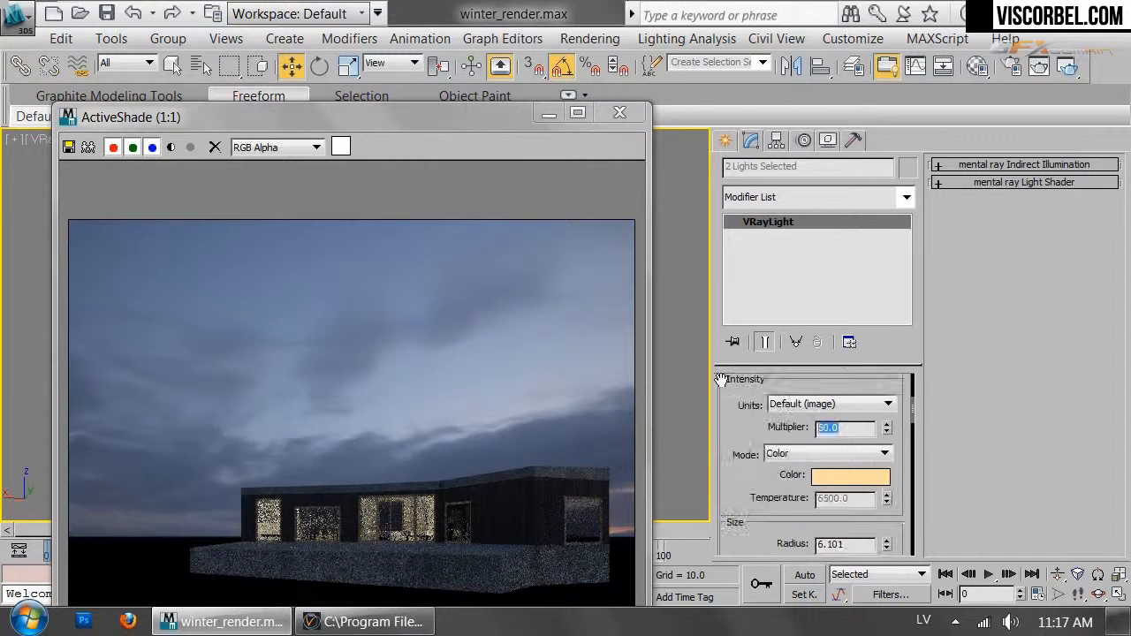
text(1)
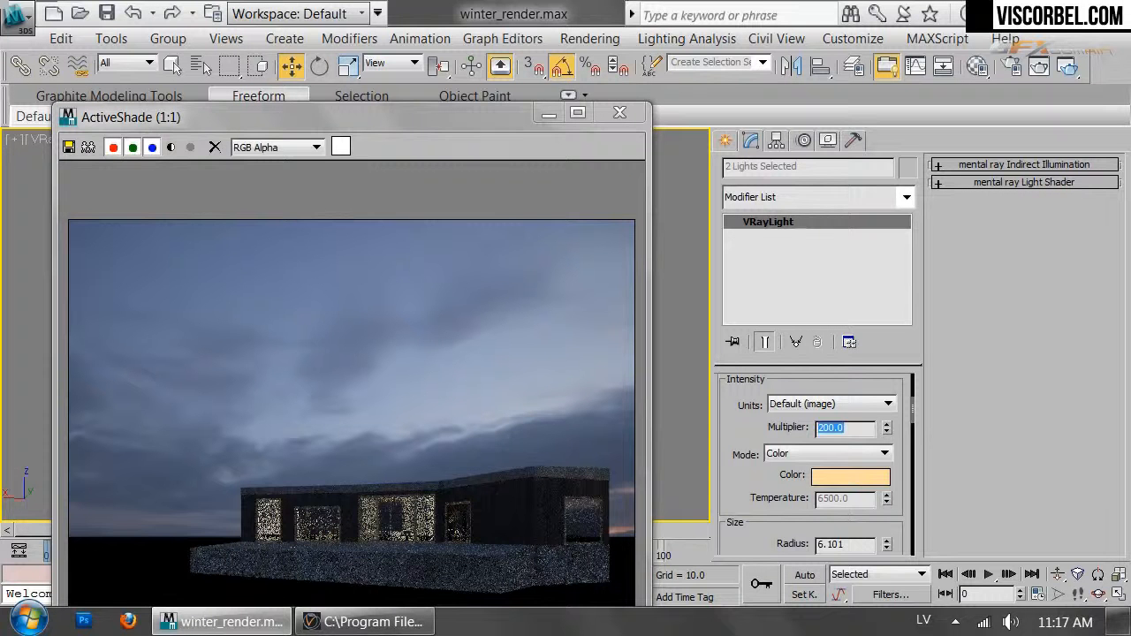
text(3)
Make an independent copy of the room light near the dining pendants and place it in the room beyond the bedroom
click(548, 114)
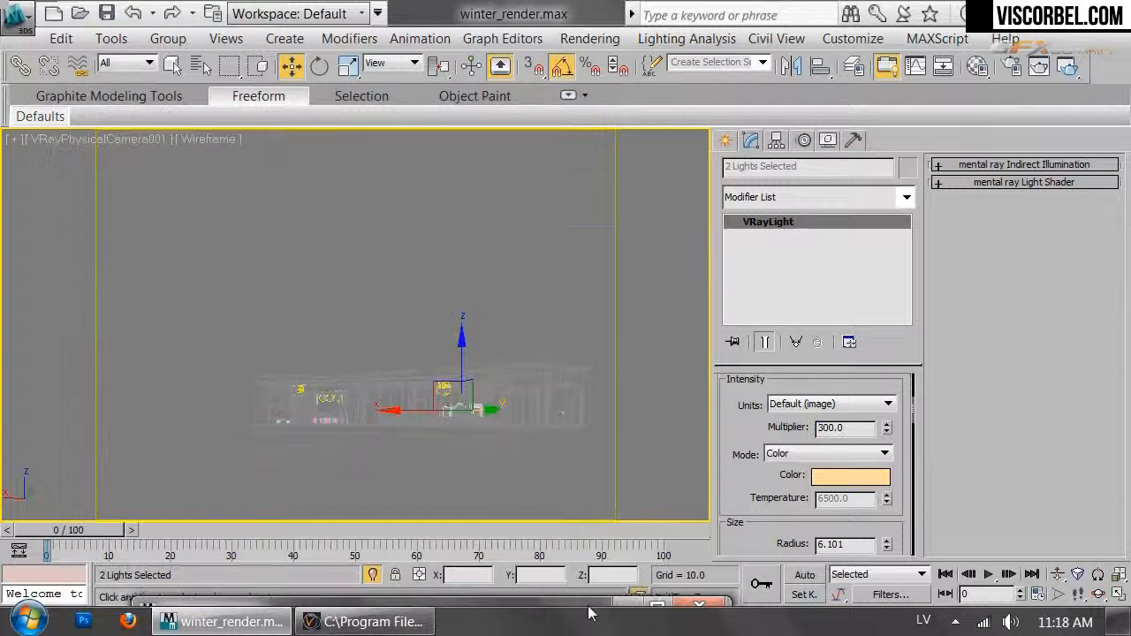
key(t)
scroll(413, 187, down, 5)
middle_drag(410, 205, 304, 155)
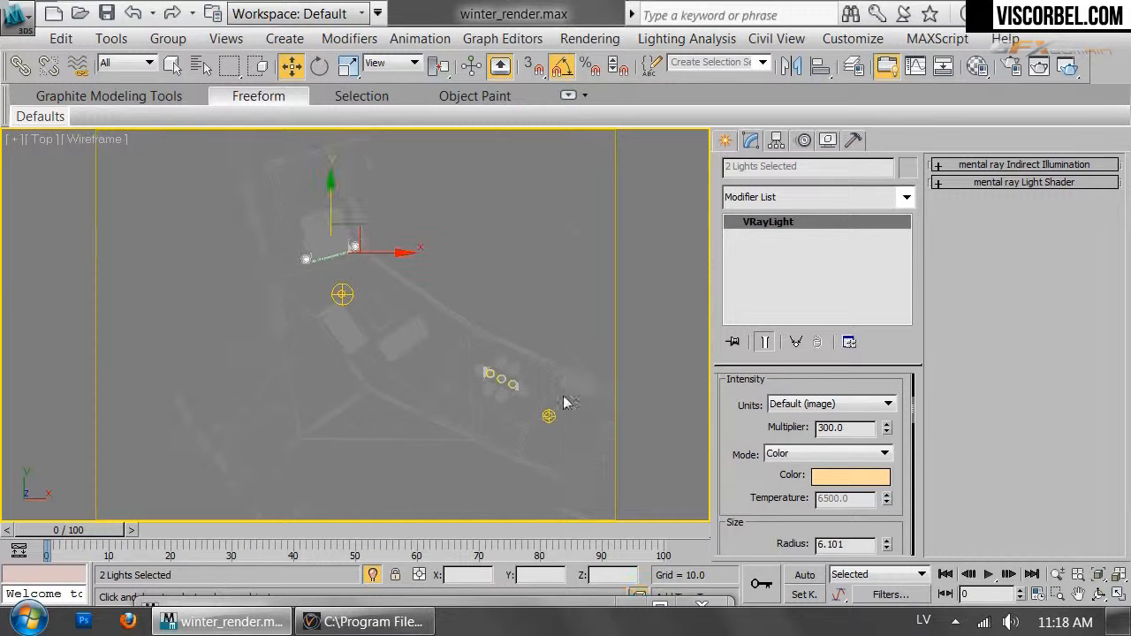
click(548, 417)
mouse_move(563, 390)
mouse_down()
mouse_move(314, 152)
mouse_move(293, 121)
mouse_move(341, 114)
mouse_move(322, 110)
mouse_up()
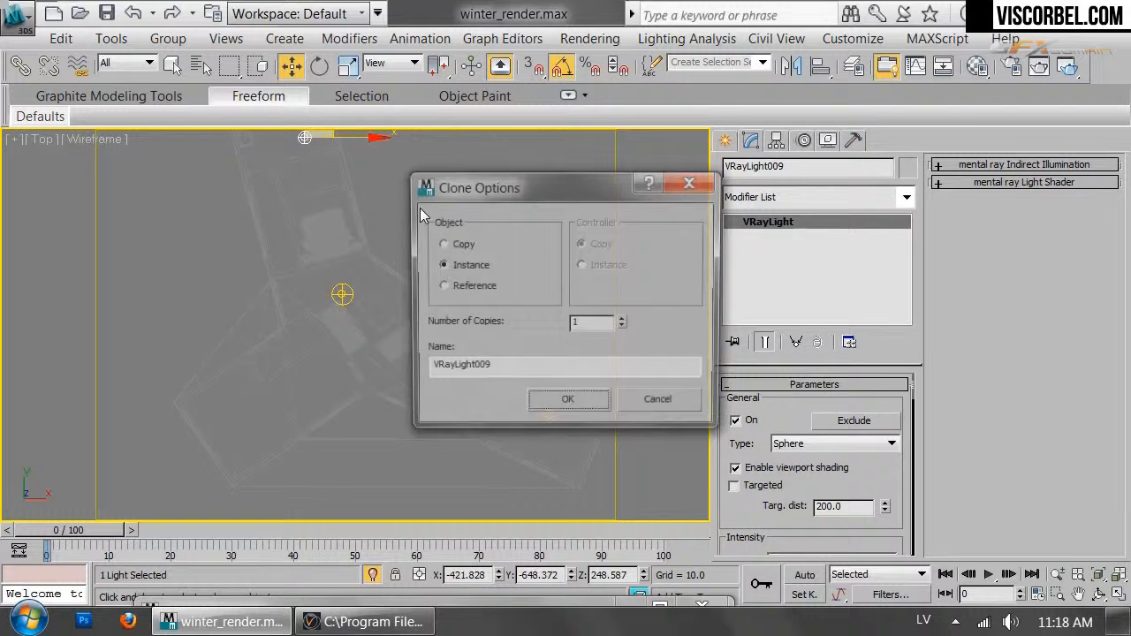
click(464, 244)
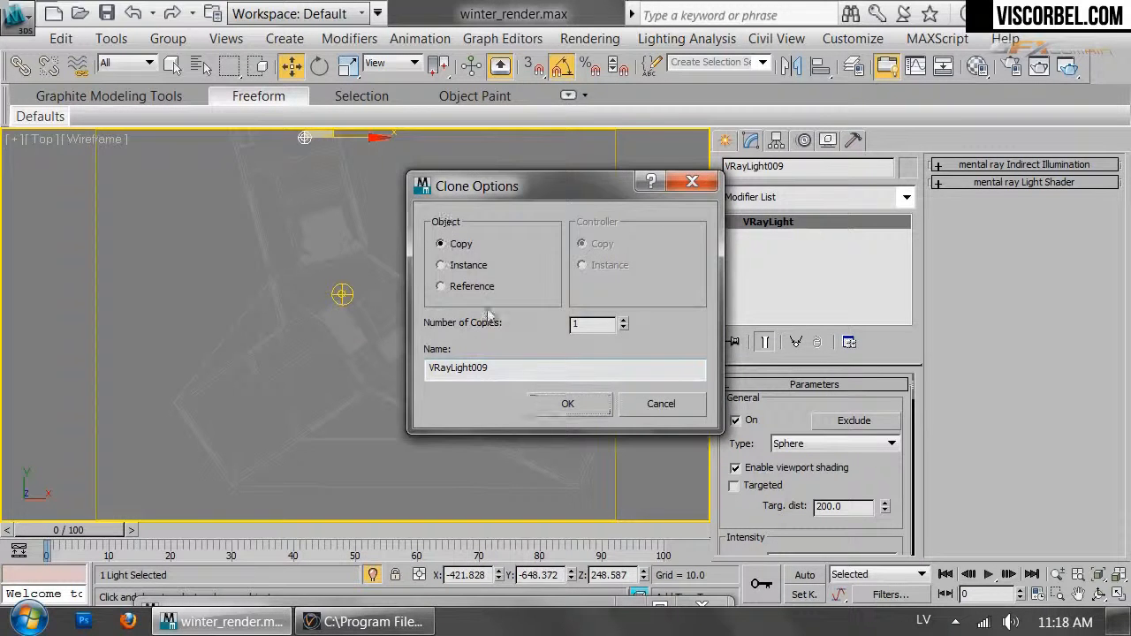
click(568, 404)
middle_drag(466, 380, 504, 472)
scroll(413, 334, down, 2)
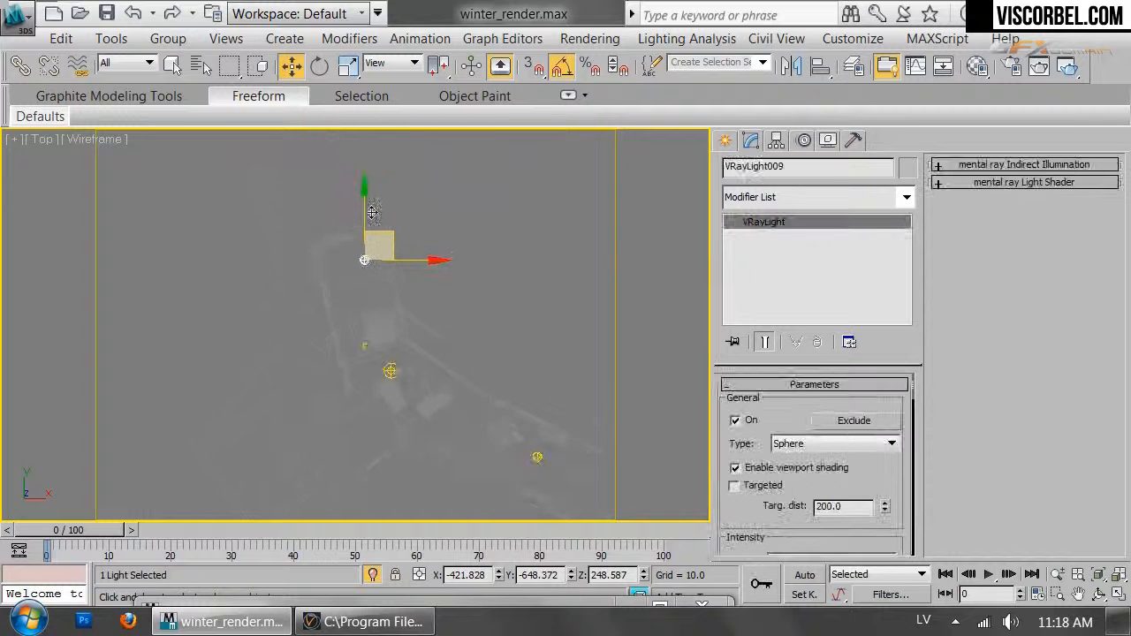
drag(388, 225, 394, 222)
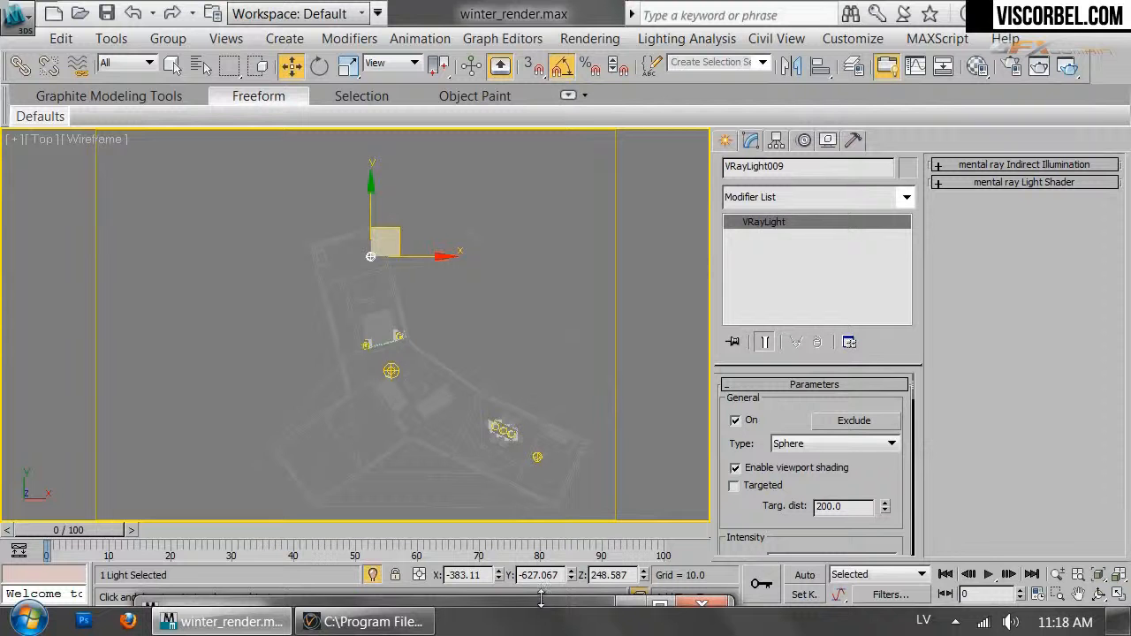
Give the copied room light a more orange color with saturation 162 and set its multiplier to 300
drag(537, 598, 423, 73)
drag(765, 495, 777, 329)
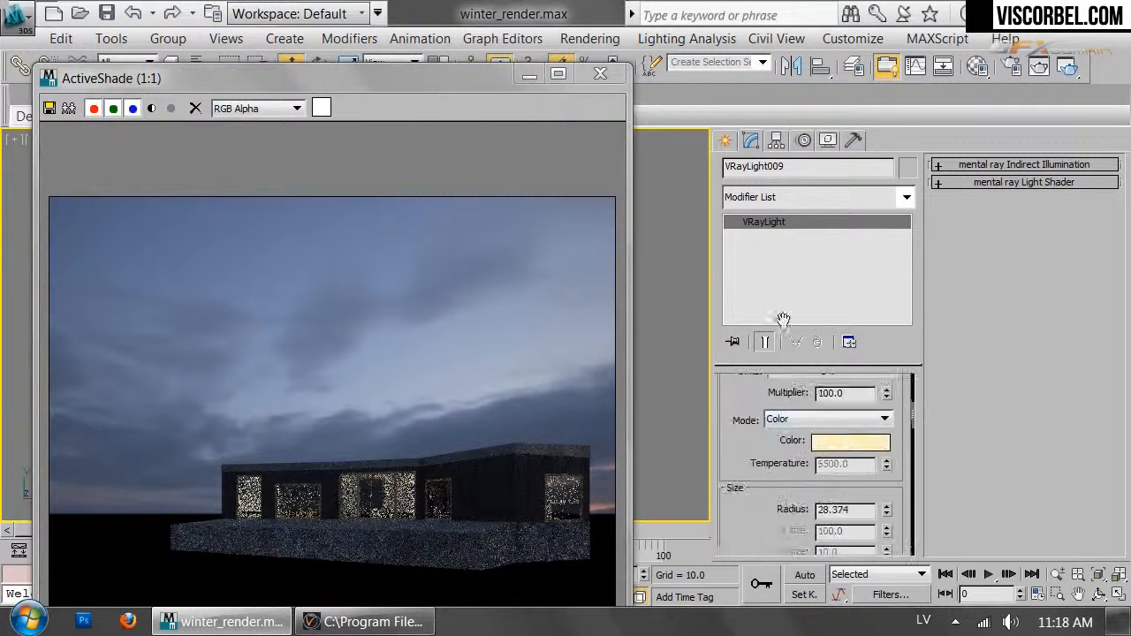
click(846, 443)
drag(713, 214, 739, 212)
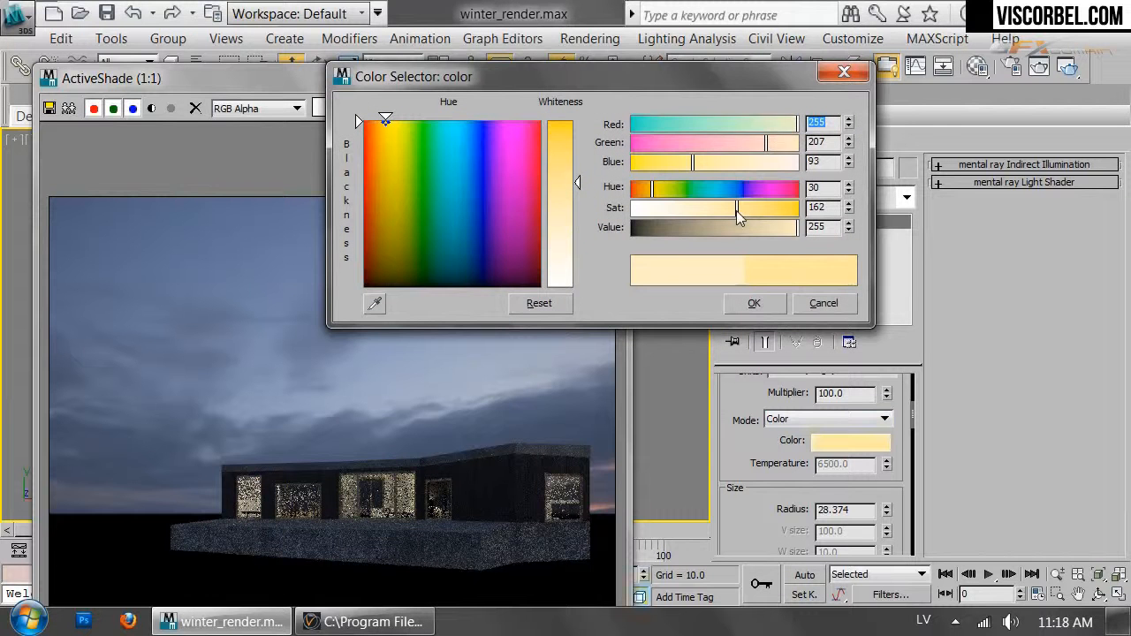
drag(657, 195, 648, 191)
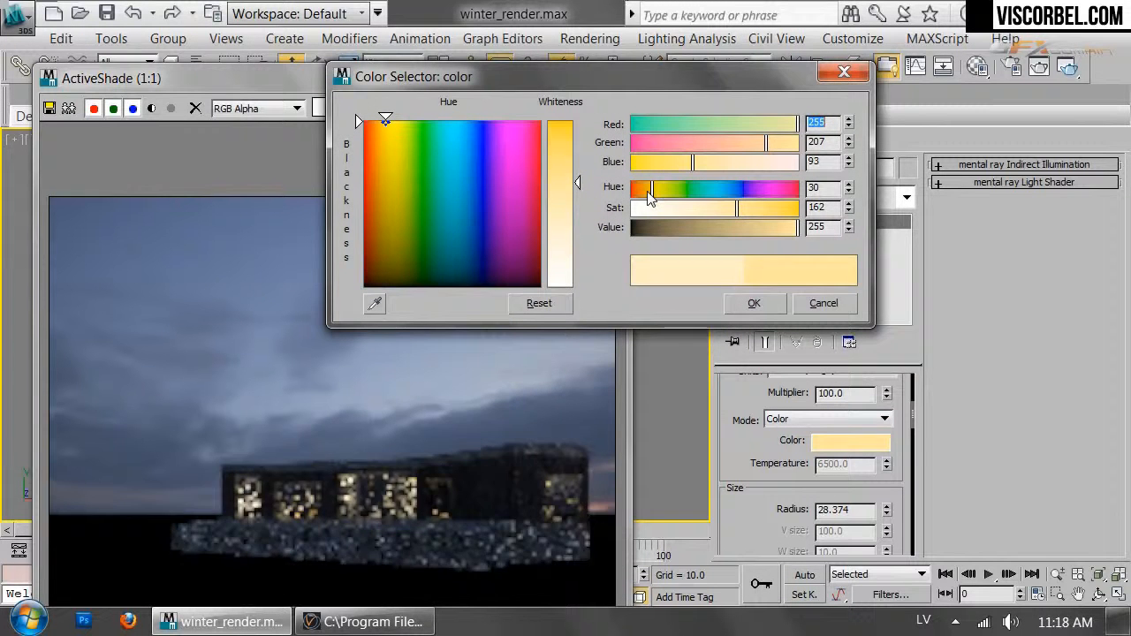
click(754, 302)
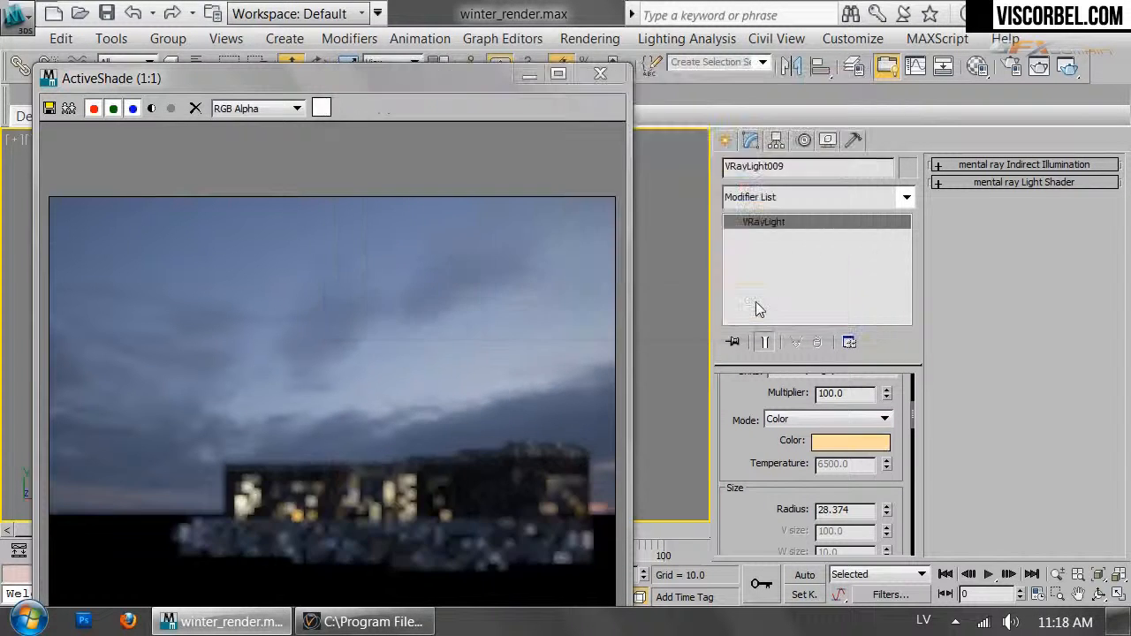
drag(857, 396, 723, 355)
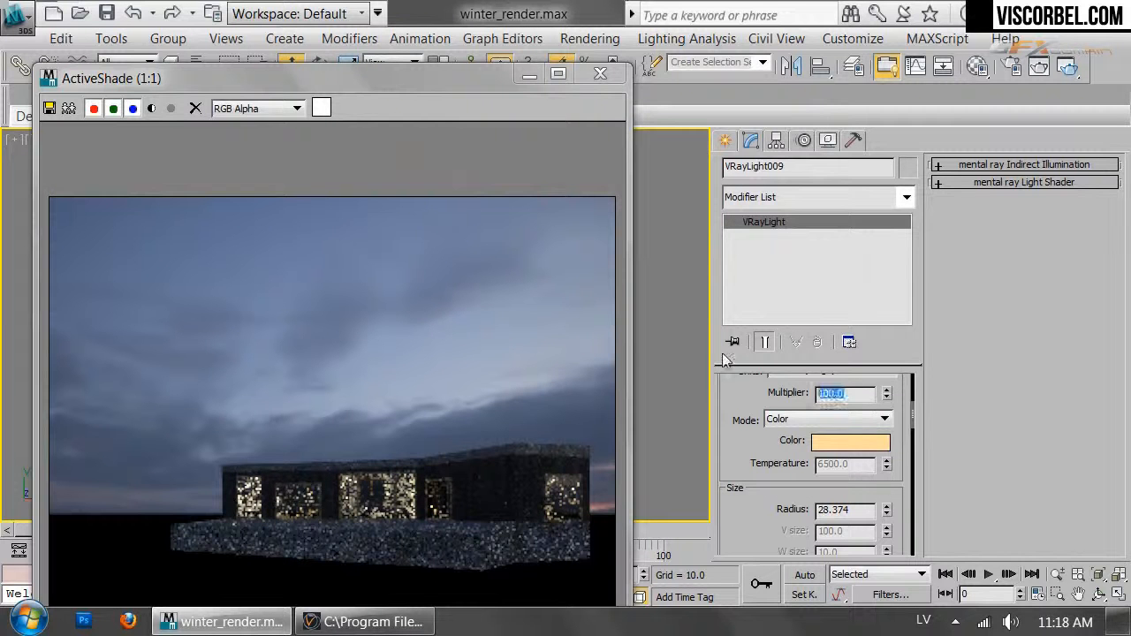
text(300)
key(Return)
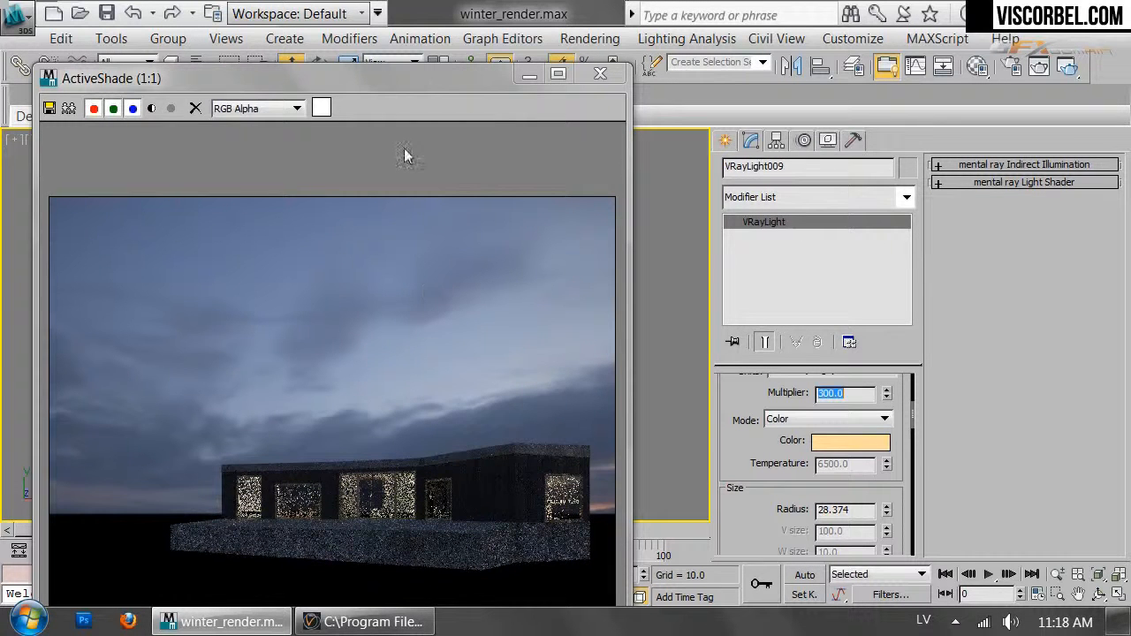
Close the ActiveShade preview, switch the render setup to Production Render Mode, and render the current view
click(599, 74)
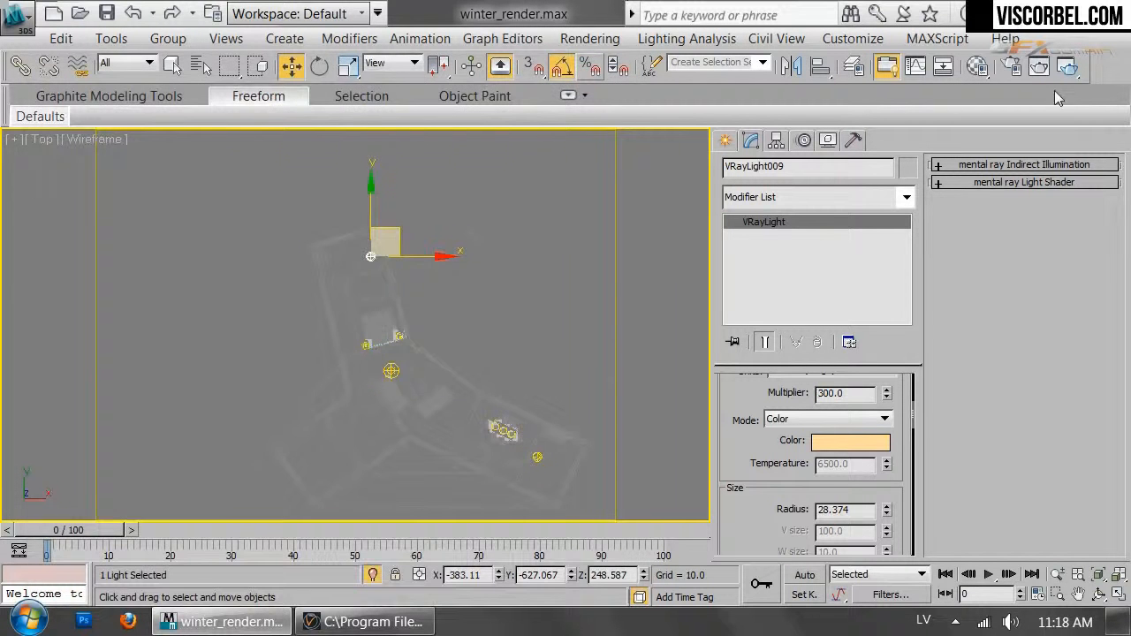
click(1023, 76)
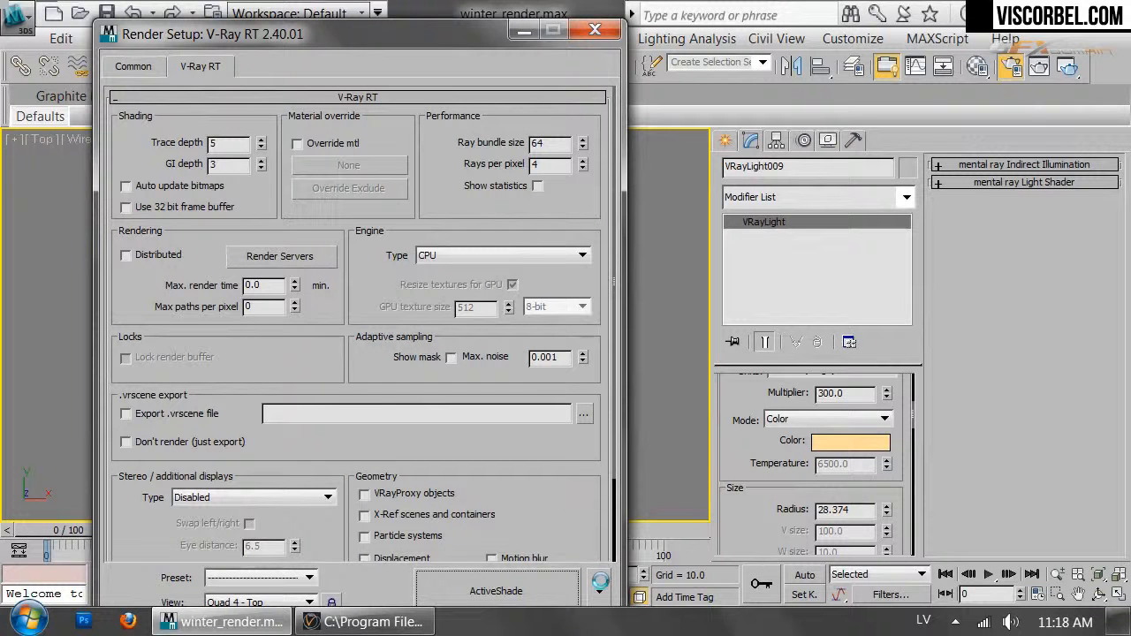
click(600, 588)
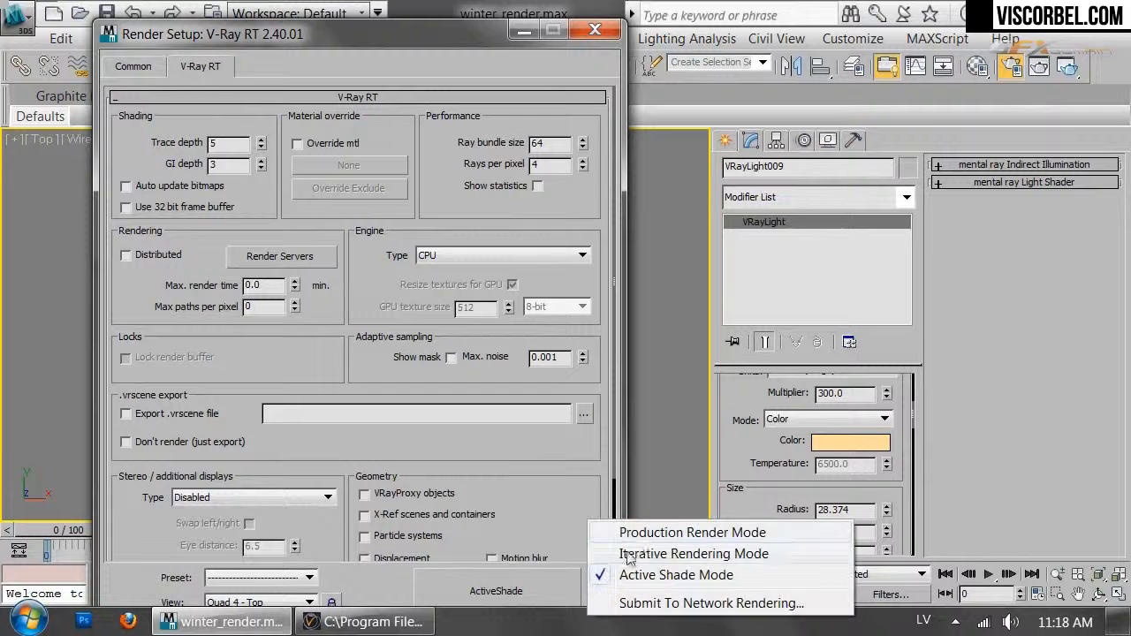
click(639, 535)
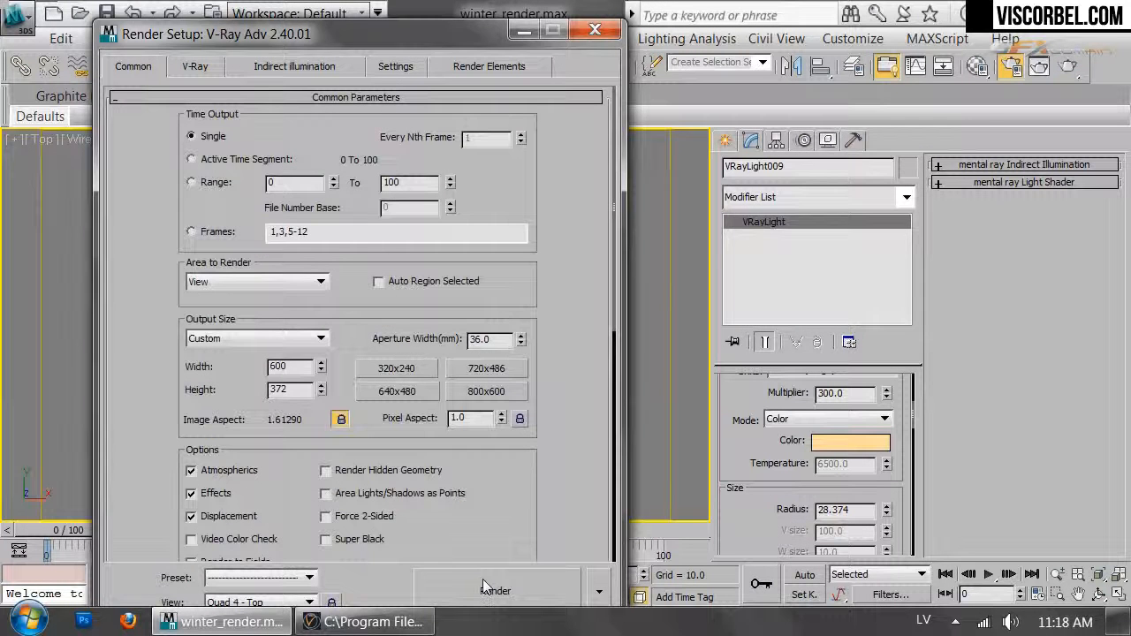
click(483, 583)
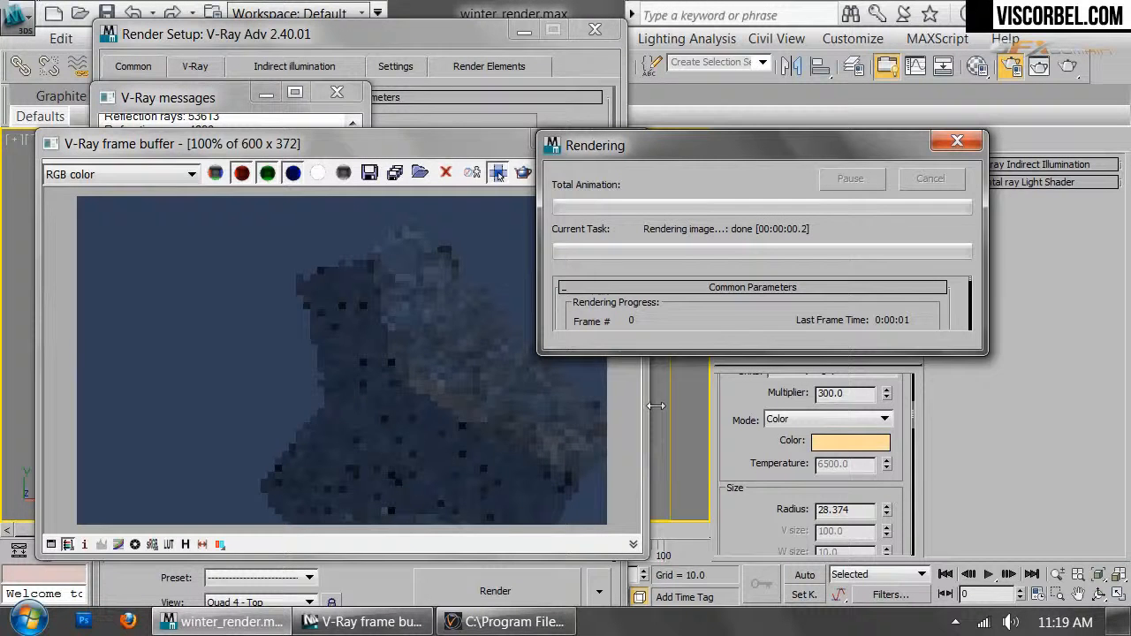
Switch the viewport to the physical camera facing the house, render it with V-Ray Adv, and inspect the lit windows up close
click(700, 438)
key(c)
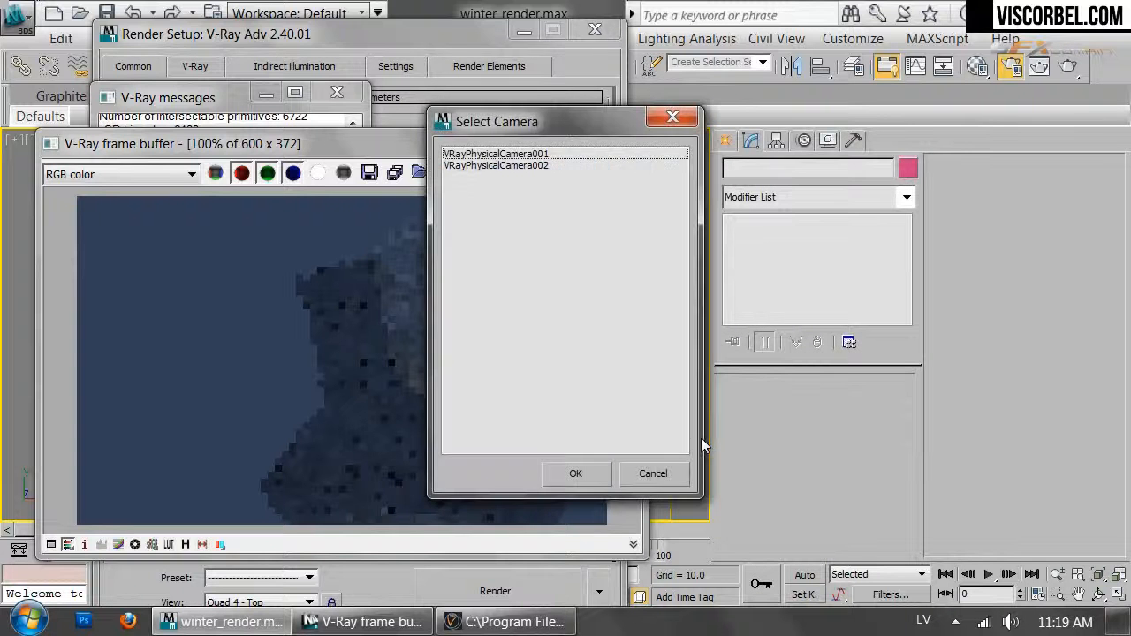
click(518, 166)
double_click(526, 165)
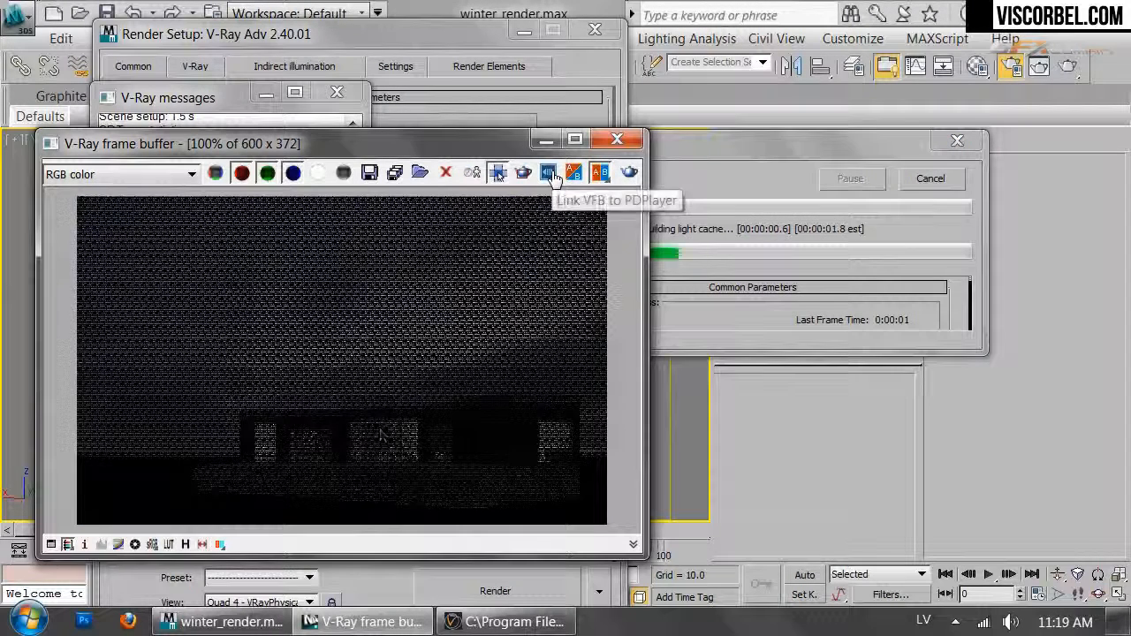
scroll(306, 444, up, 2)
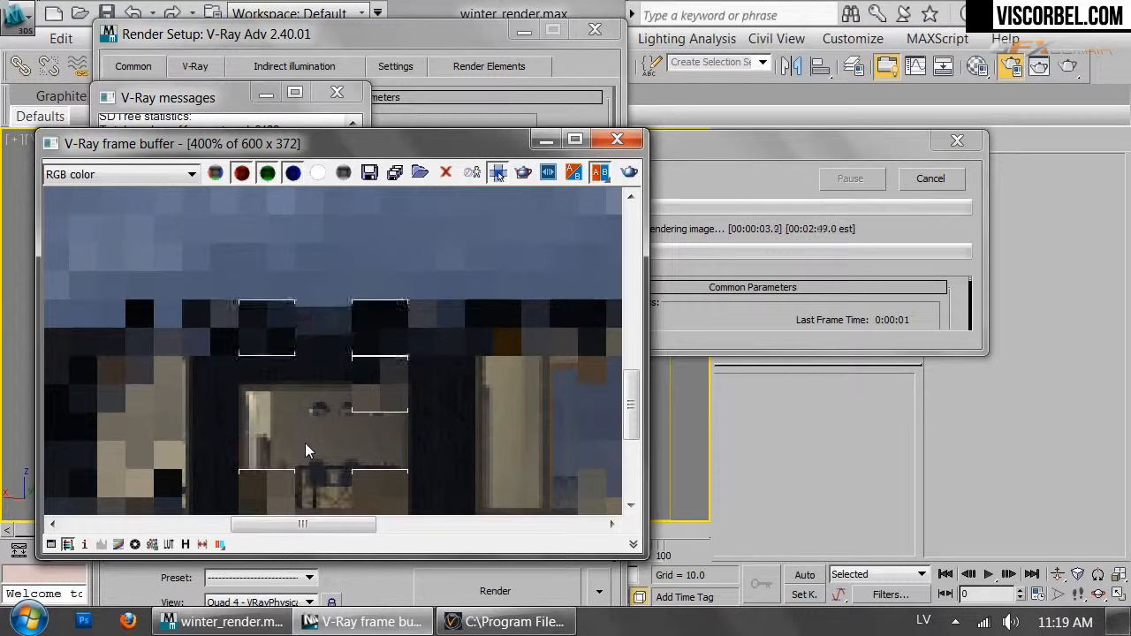
Review the house test render at full size, and close the frame buffer, render setup and V-Ray messages windows
scroll(351, 463, down, 2)
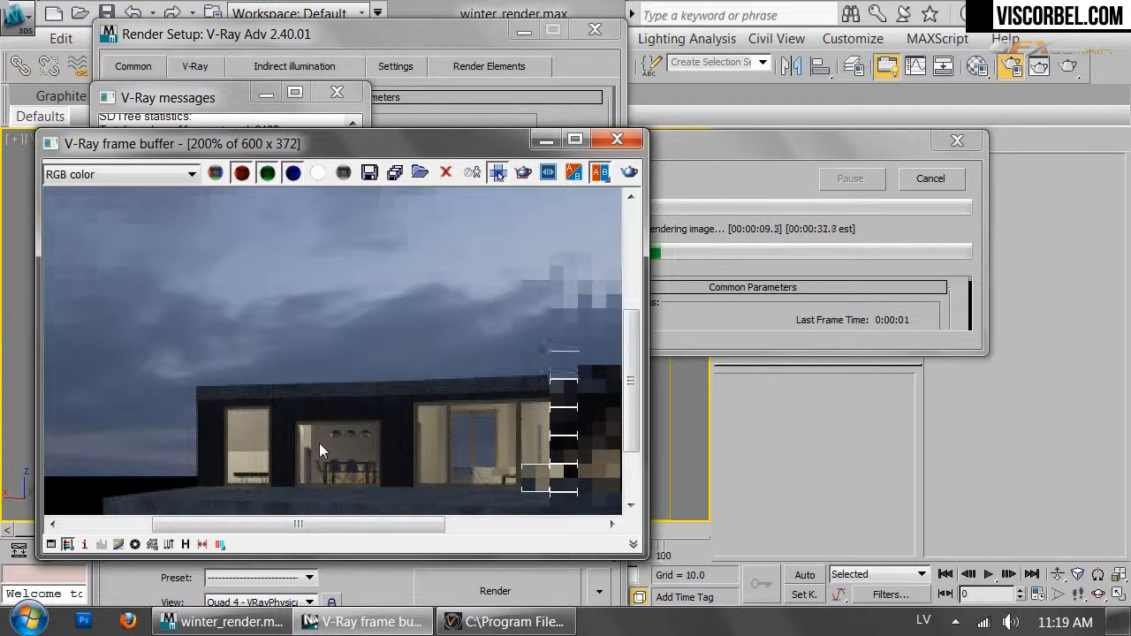
double_click(558, 461)
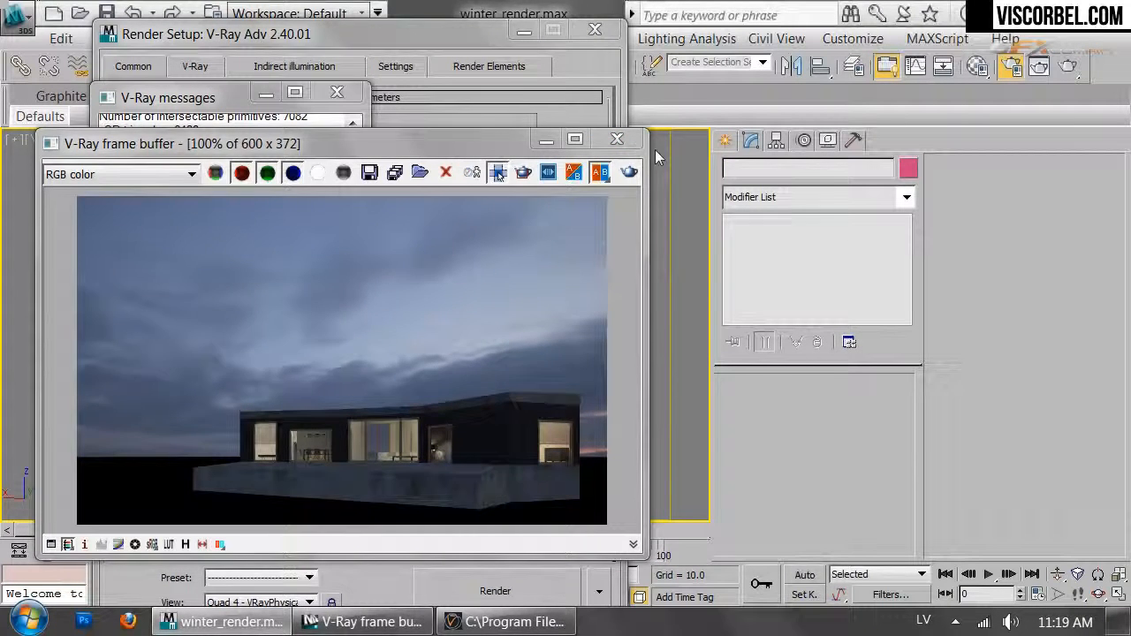
click(617, 139)
click(595, 29)
click(335, 94)
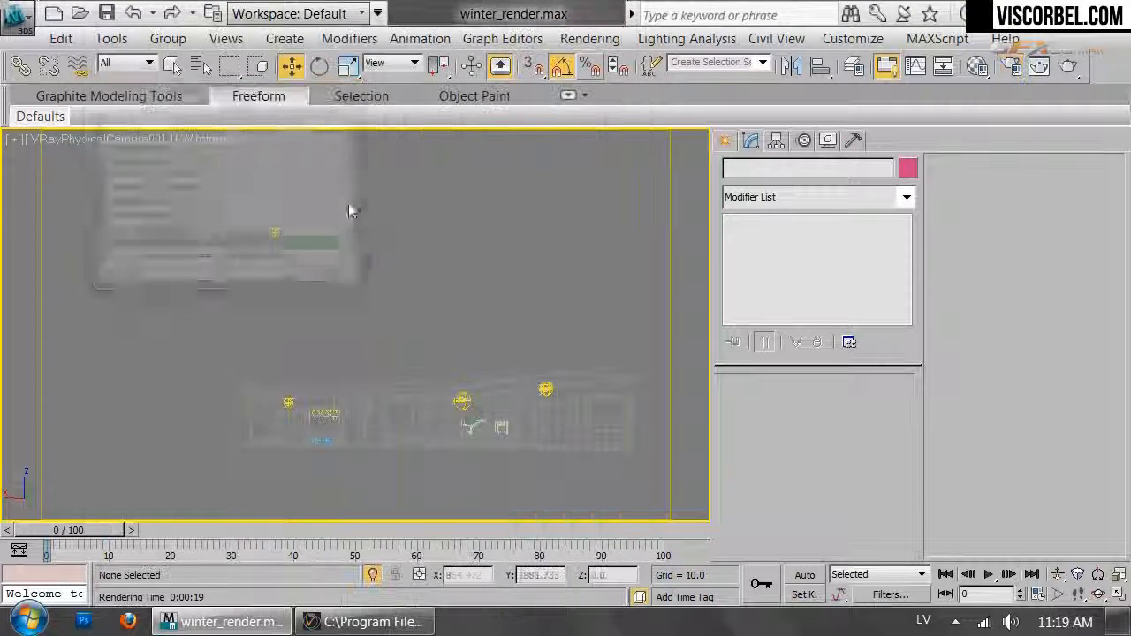
Select the three dining pendant lights and lower them about 13.5 units in the front view to sit at the lampshade openings
drag(309, 424, 318, 391)
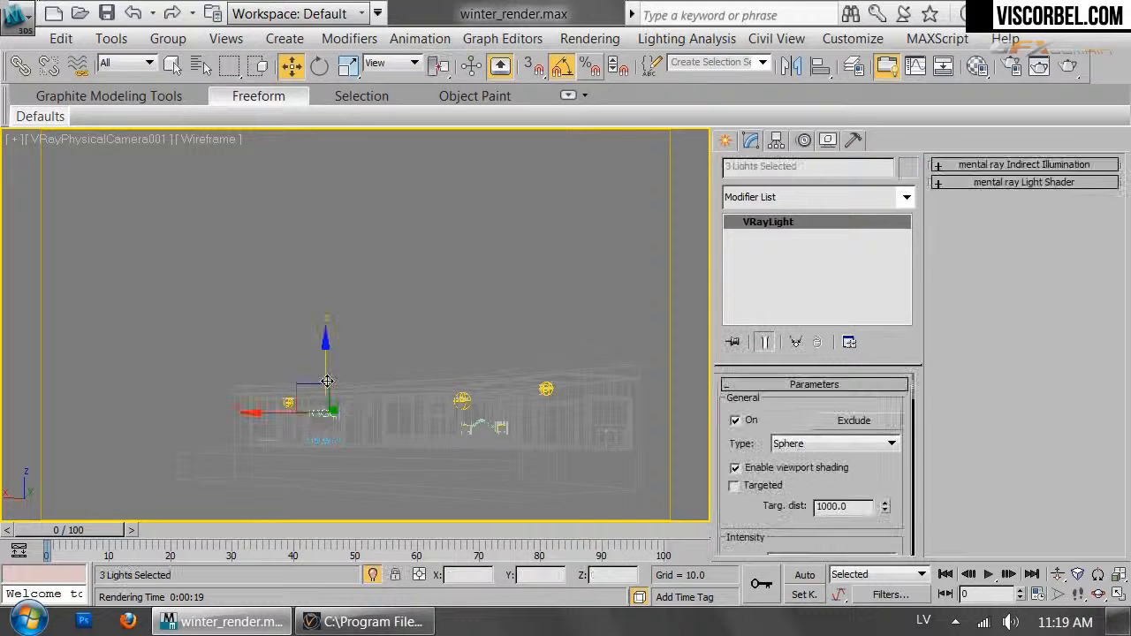
key(f)
scroll(451, 314, up, 4)
middle_drag(534, 214, 329, 383)
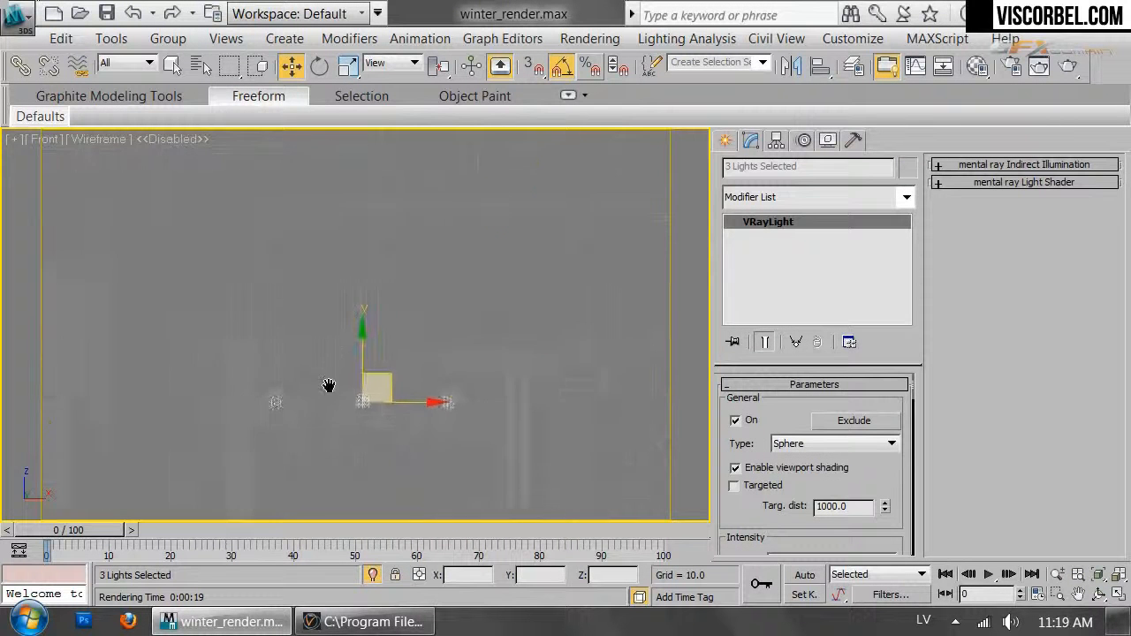
drag(378, 355, 384, 382)
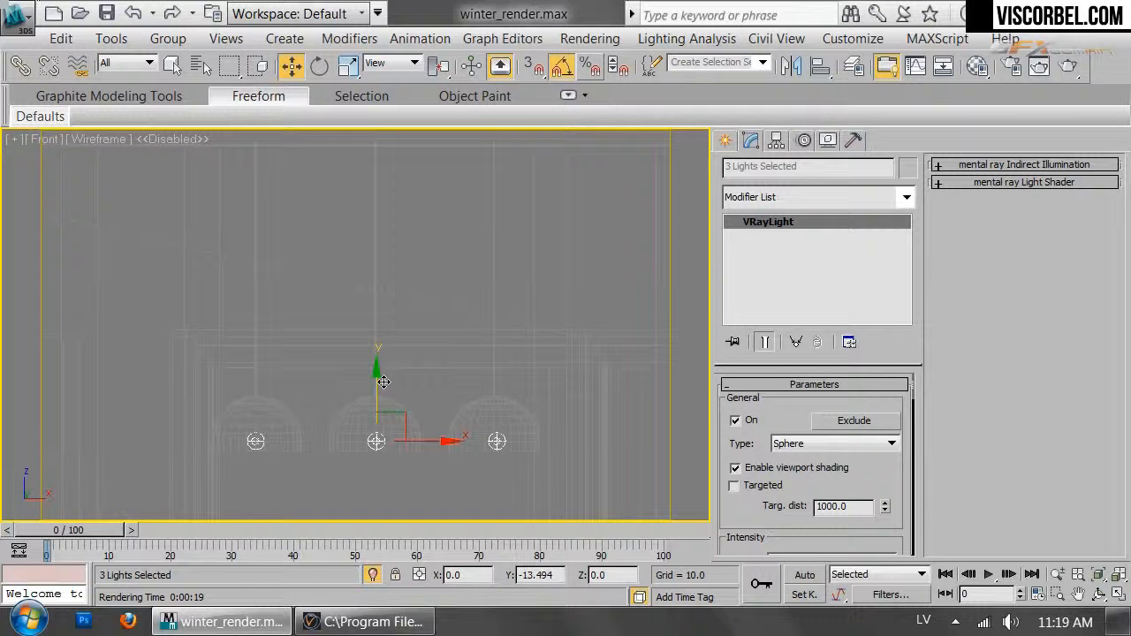
Set the multiplier of the room light beside the dining pendants to 200 and make its color a slightly stronger warm tone
scroll(540, 440, down, 4)
middle_drag(539, 440, 568, 334)
scroll(472, 363, down, 3)
click(624, 300)
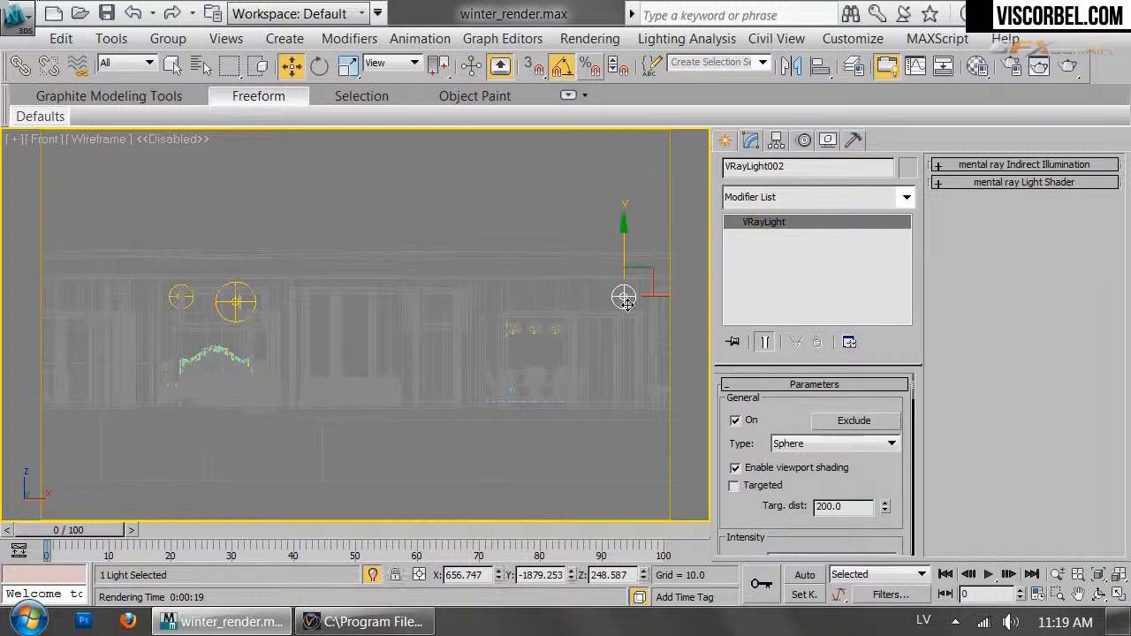
scroll(855, 495, down, 3)
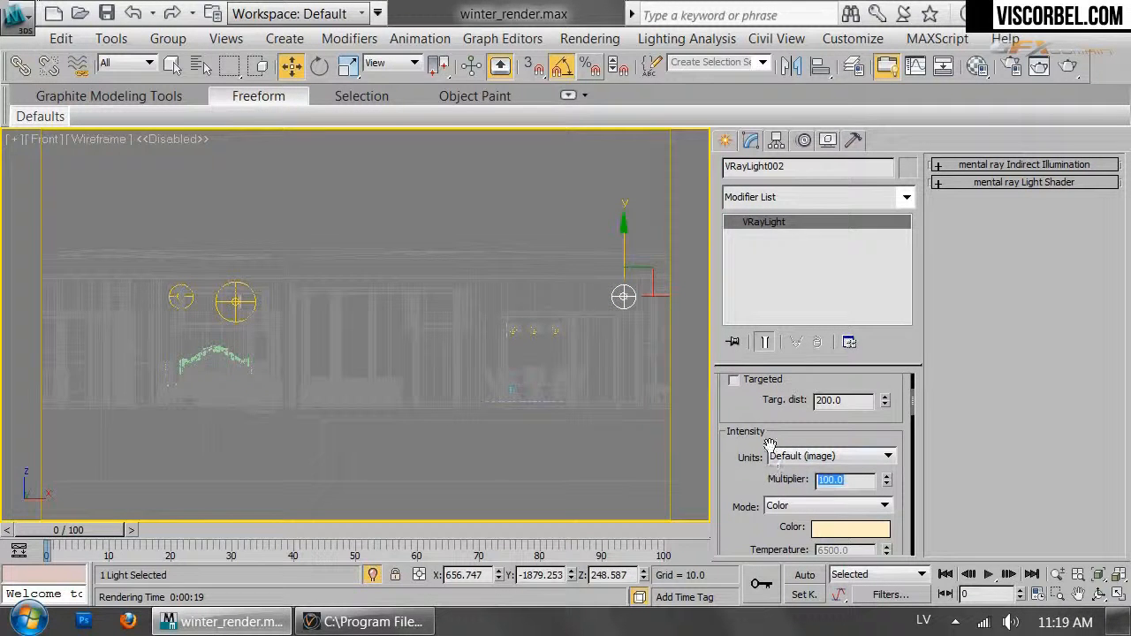
click(832, 528)
drag(711, 210, 718, 210)
click(750, 303)
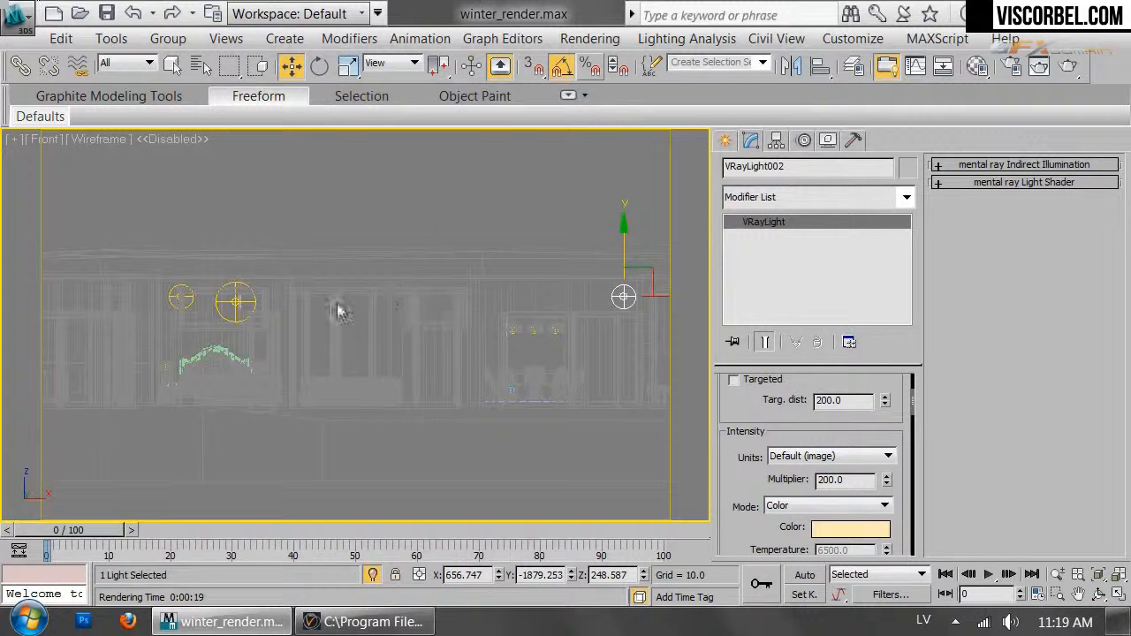
Set the larger bedroom sphere light's multiplier to 80 and shift its color hue slightly toward orange
click(247, 301)
scroll(783, 465, down, 5)
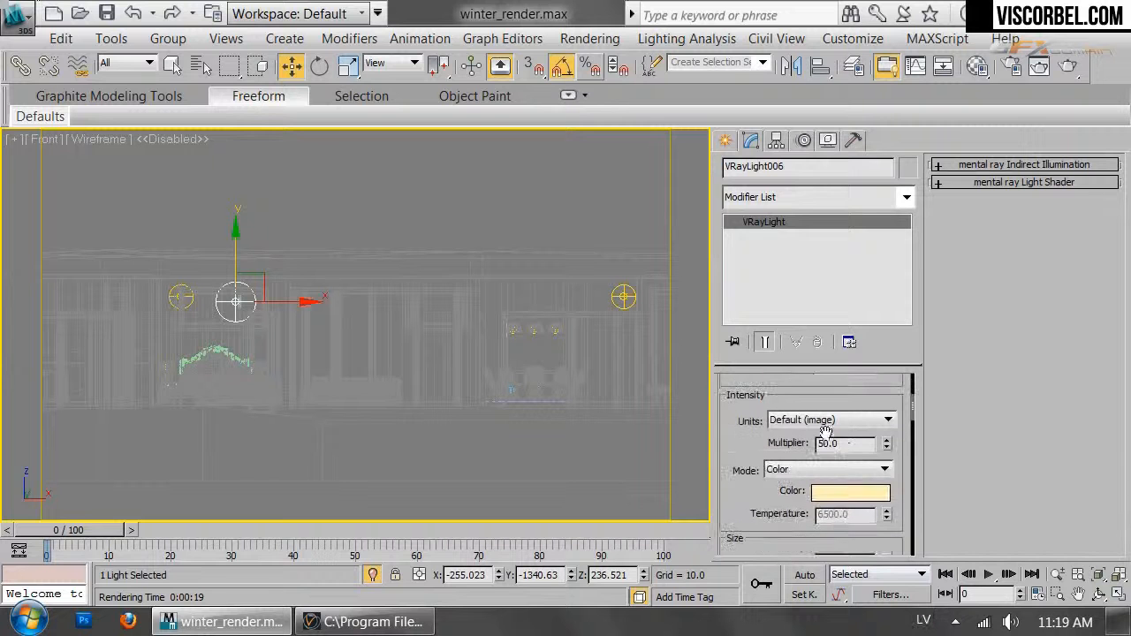
click(861, 493)
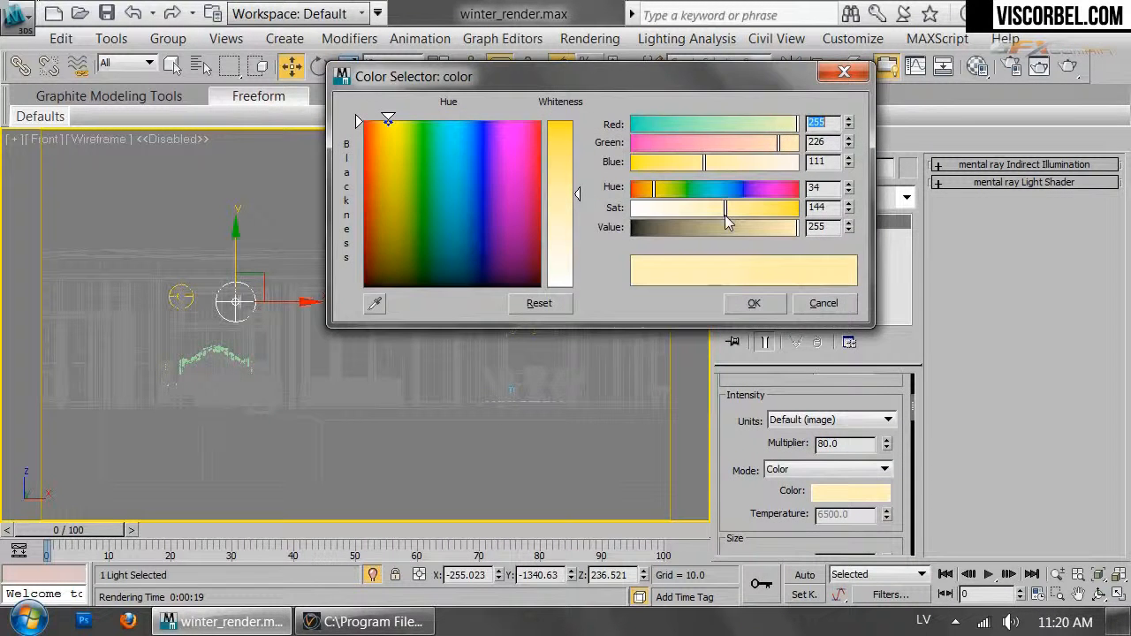
drag(658, 197, 652, 189)
click(752, 303)
Switch back to the physical camera view and give the light in the room beyond the bedroom a more saturated orange color
key(c)
click(537, 154)
double_click(537, 155)
click(546, 389)
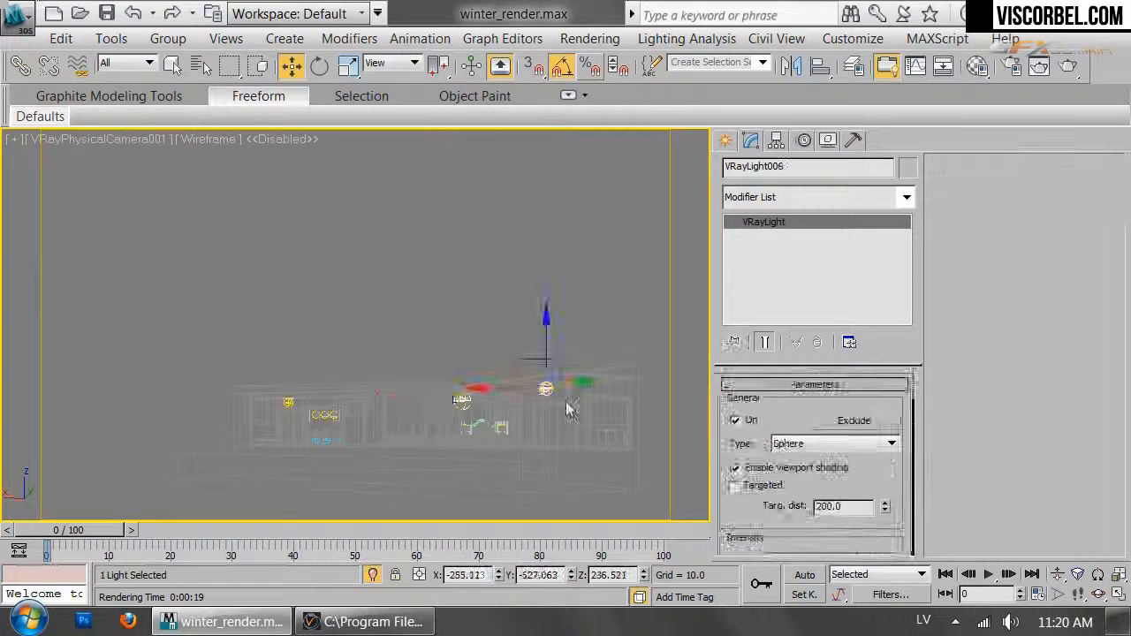
scroll(837, 487, down, 3)
click(850, 508)
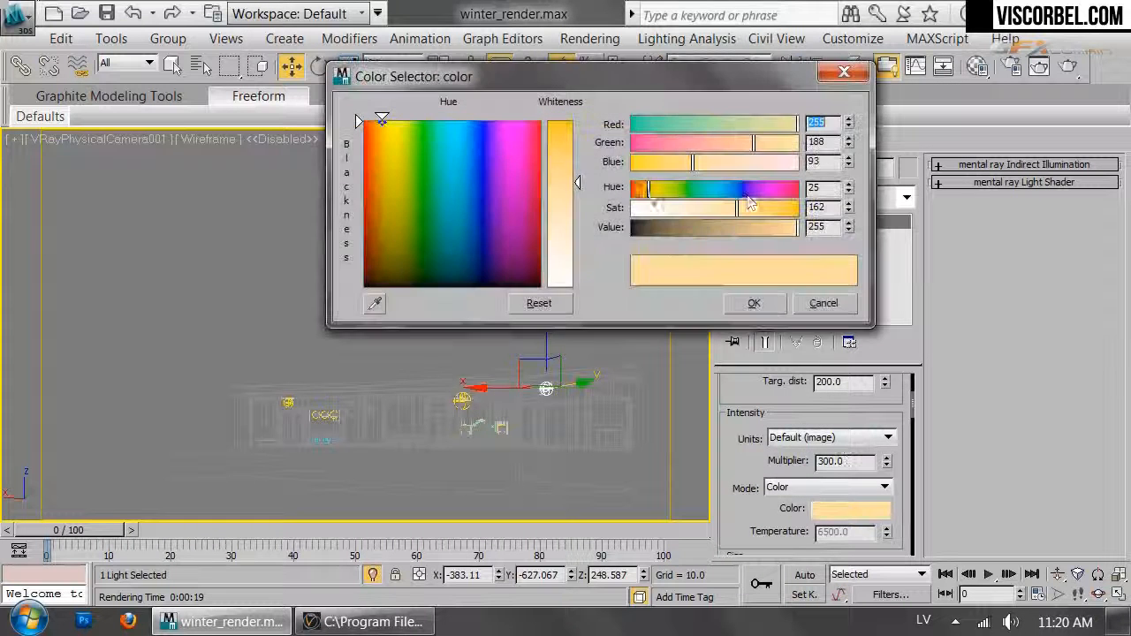
click(761, 209)
click(775, 305)
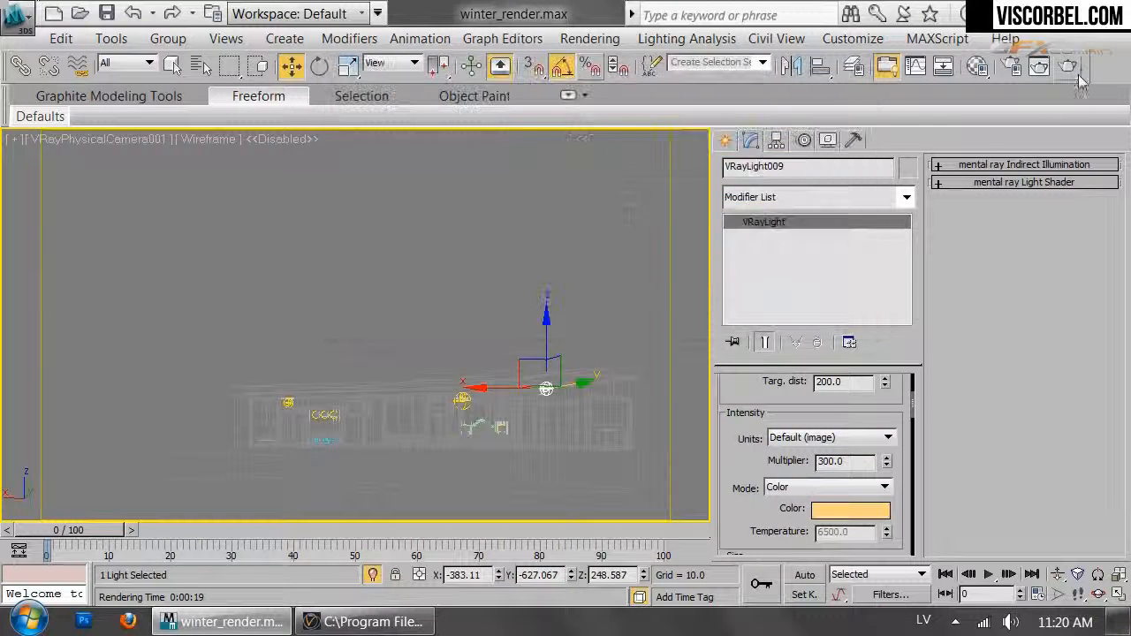
Render the camera view, inspect the lit windows up close, and close the frame buffer
click(1068, 68)
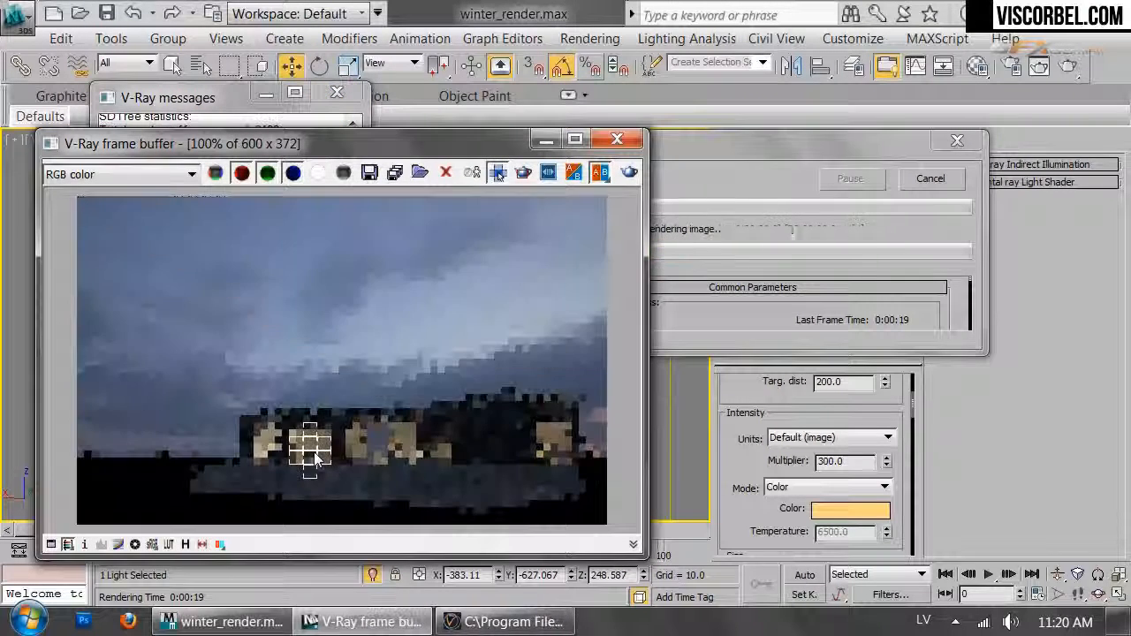
scroll(314, 456, up, 1)
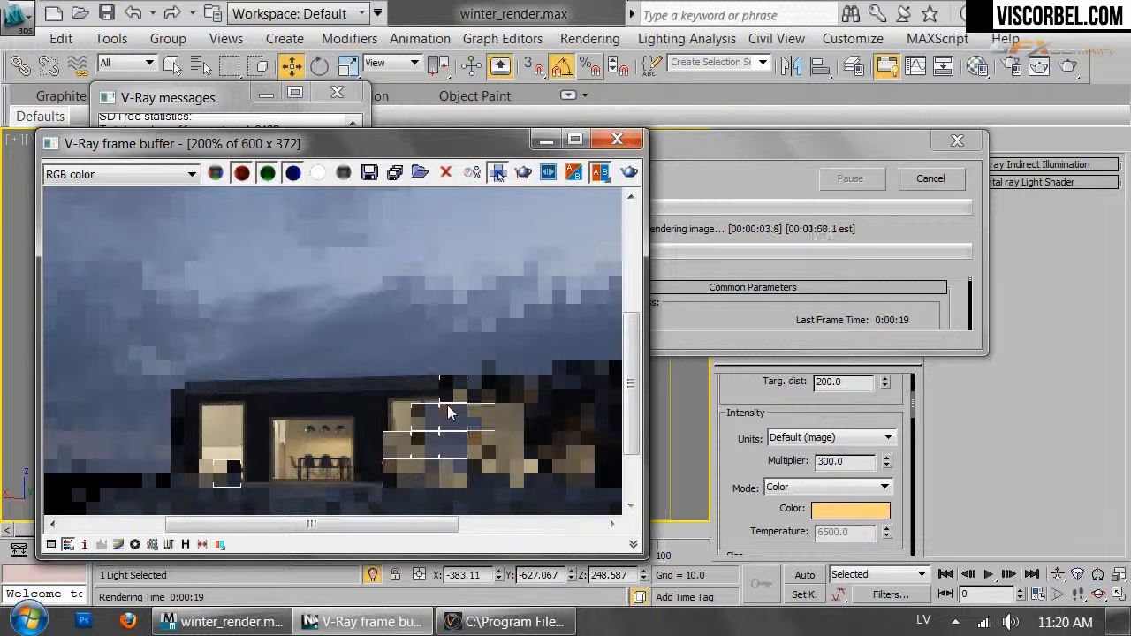
middle_drag(500, 417, 471, 355)
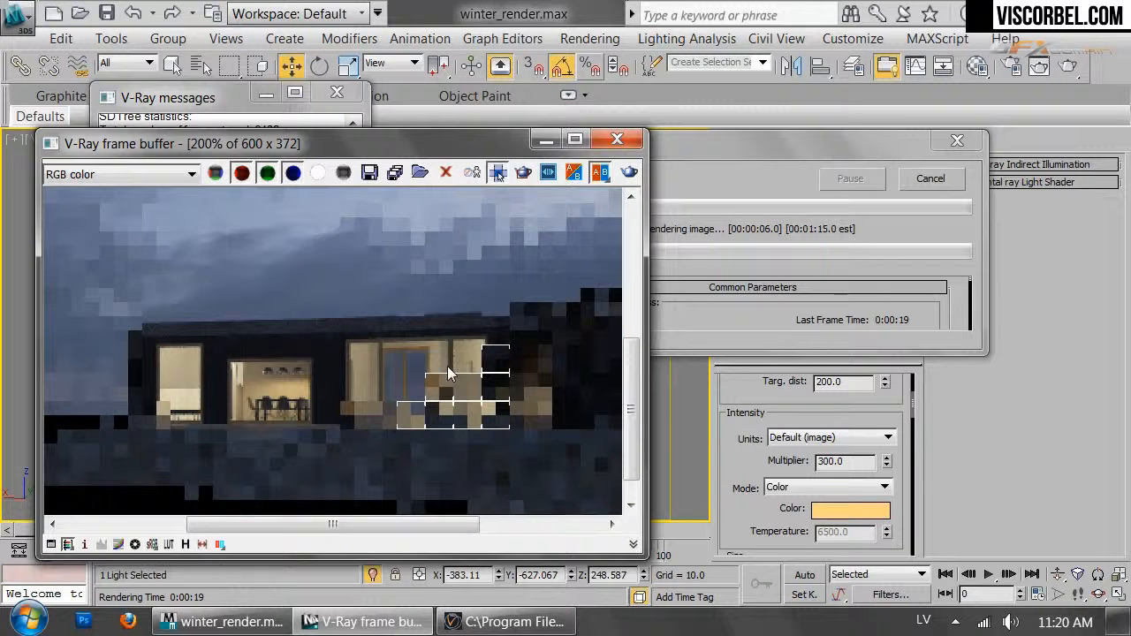
scroll(476, 354, down, 1)
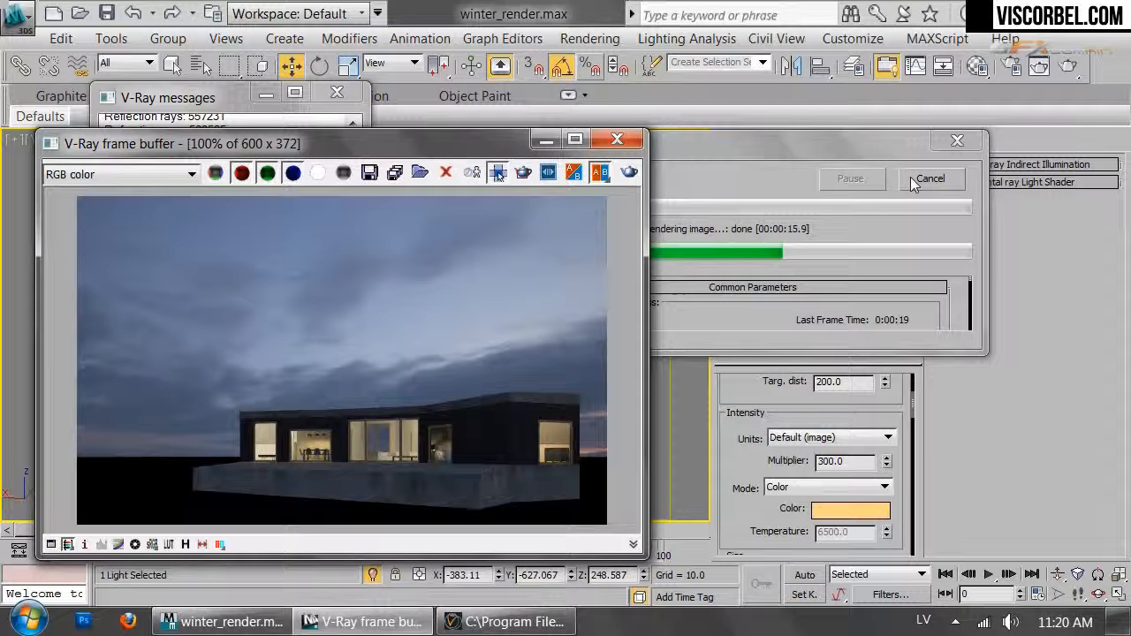
click(617, 139)
Unhide all objects in the scene without unhiding the hidden layers
right_click(563, 258)
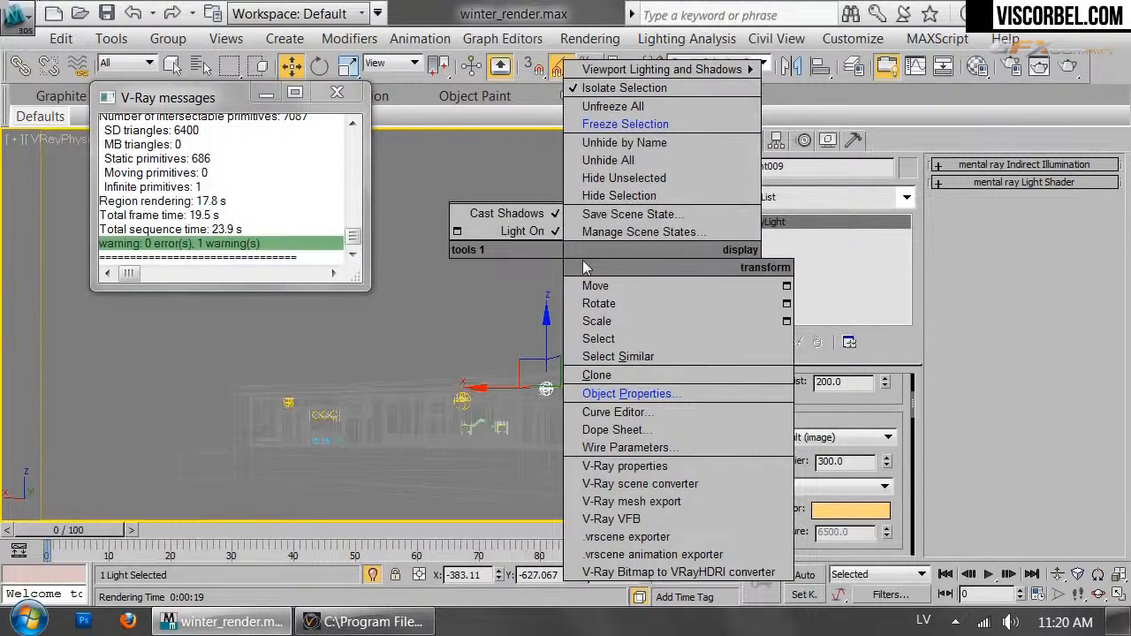
click(608, 160)
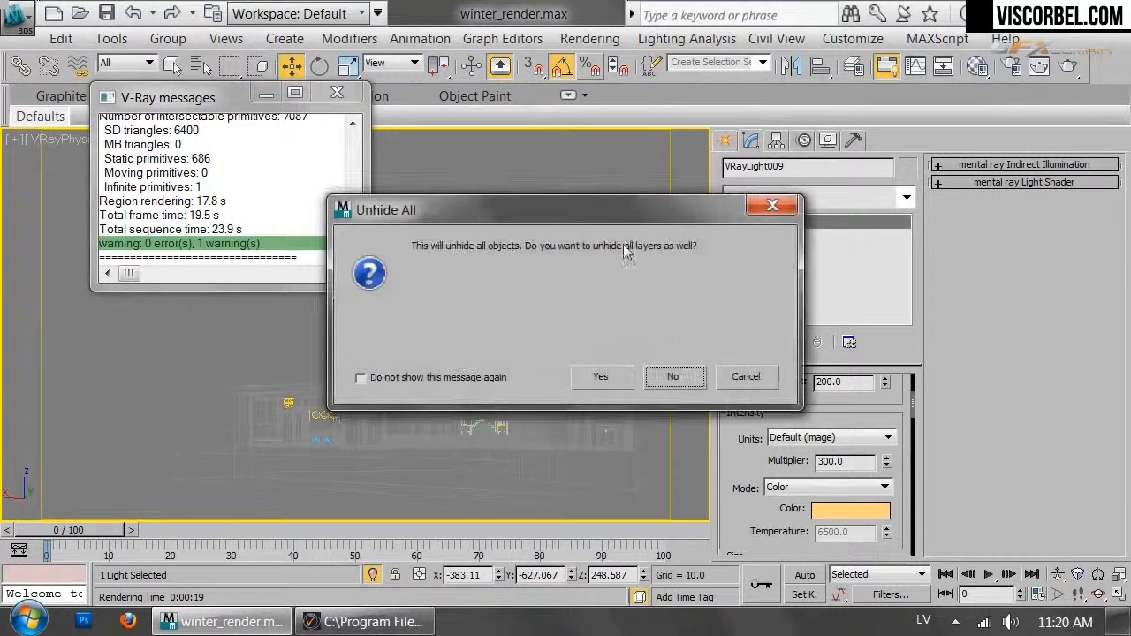
click(673, 376)
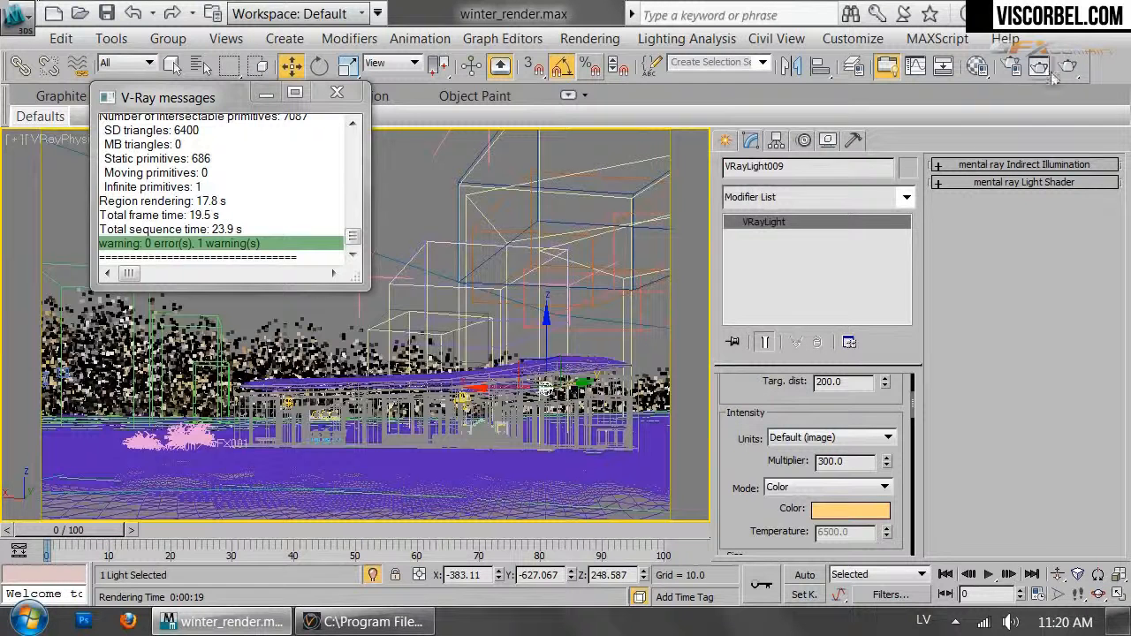
Render the full scene with the snow and trees and inspect the lit windows up close
click(1077, 68)
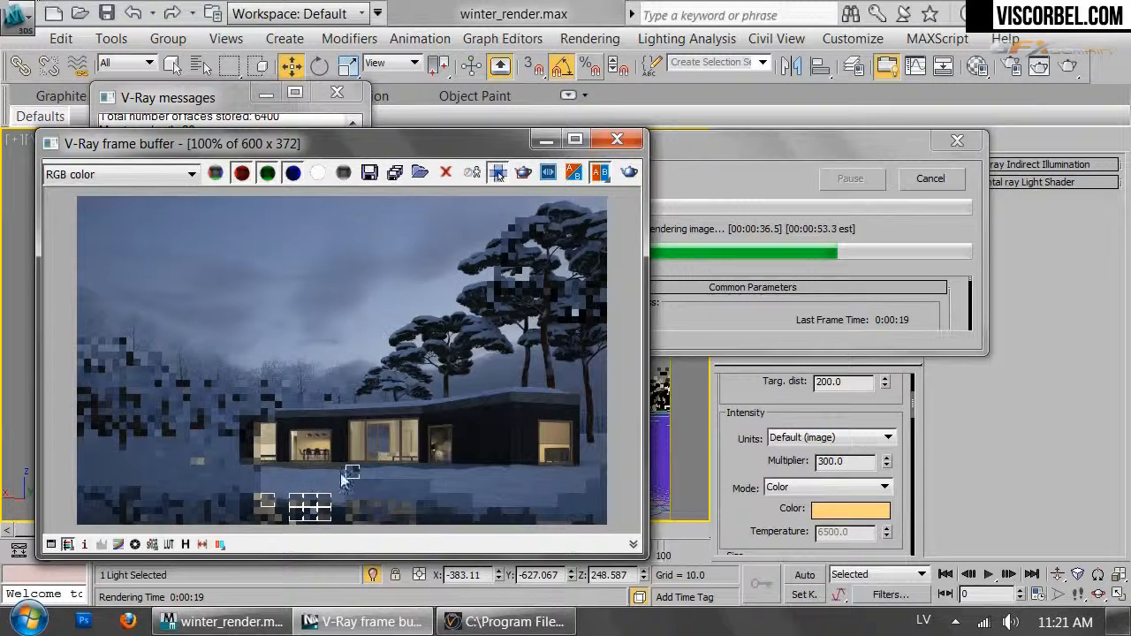
scroll(302, 481, up, 1)
middle_drag(364, 443, 388, 341)
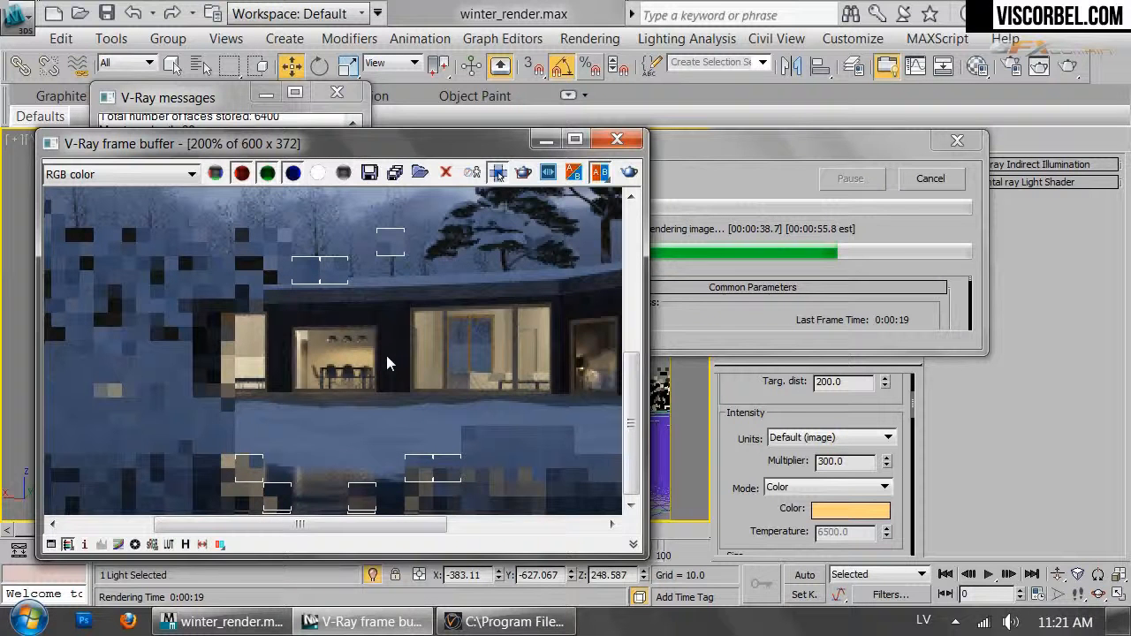